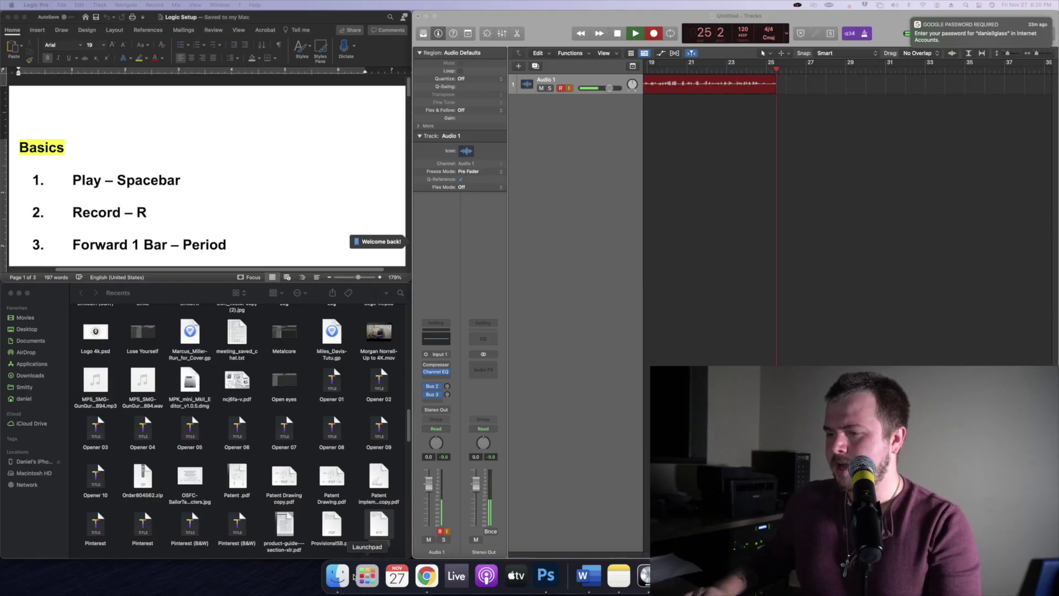
Show the Applications folder in Finder and select the Logic Pro app.
click(331, 576)
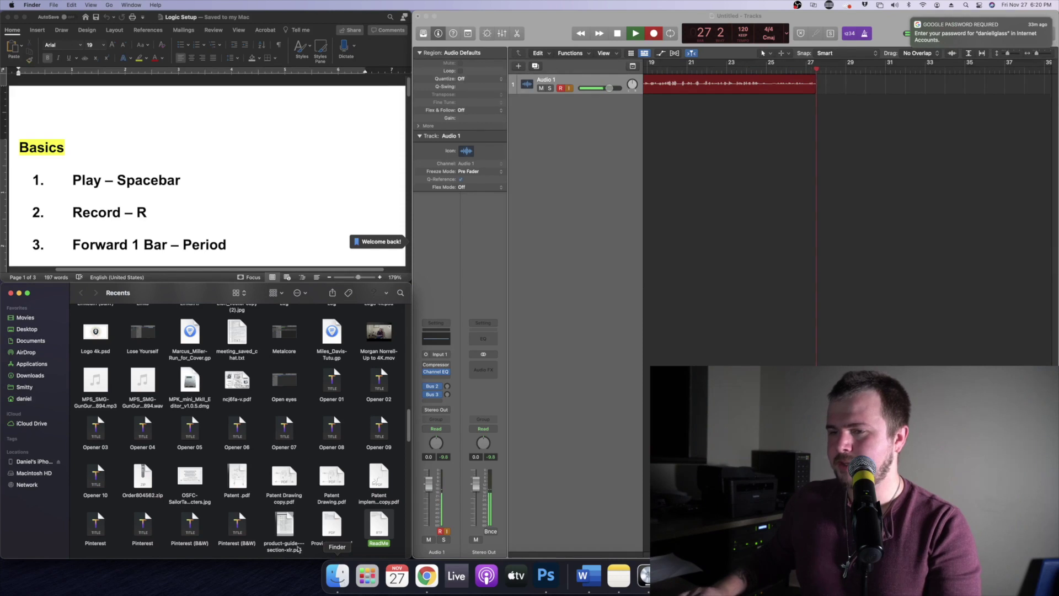
click(36, 365)
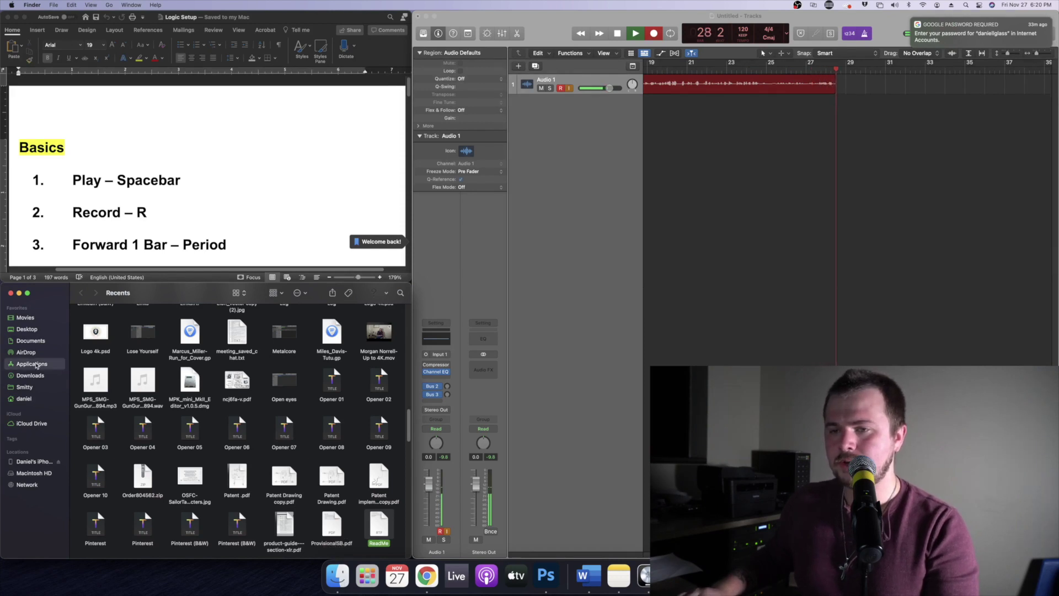
scroll(316, 423, down, 2)
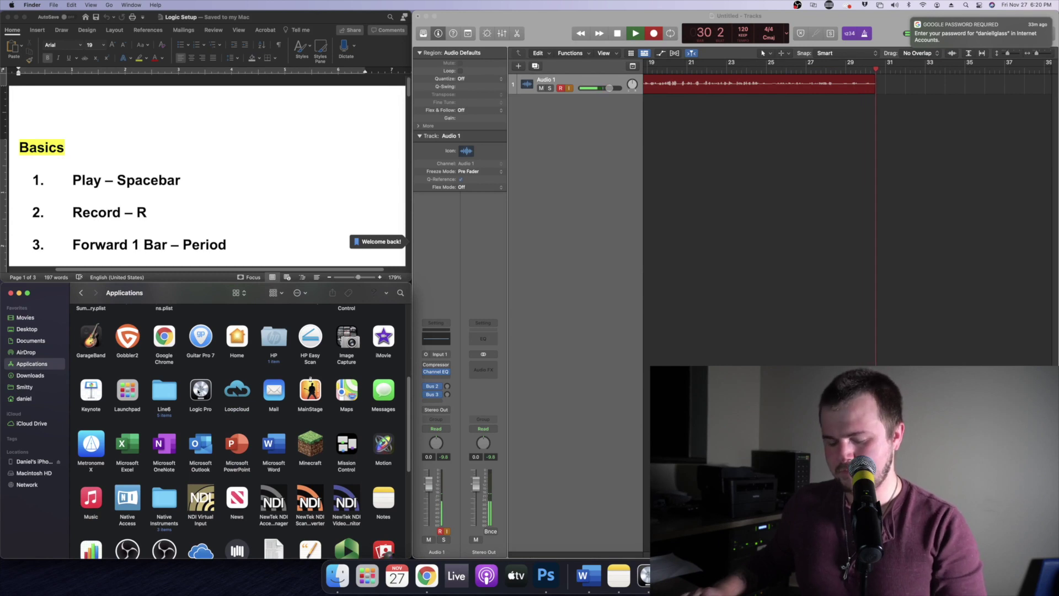
click(200, 390)
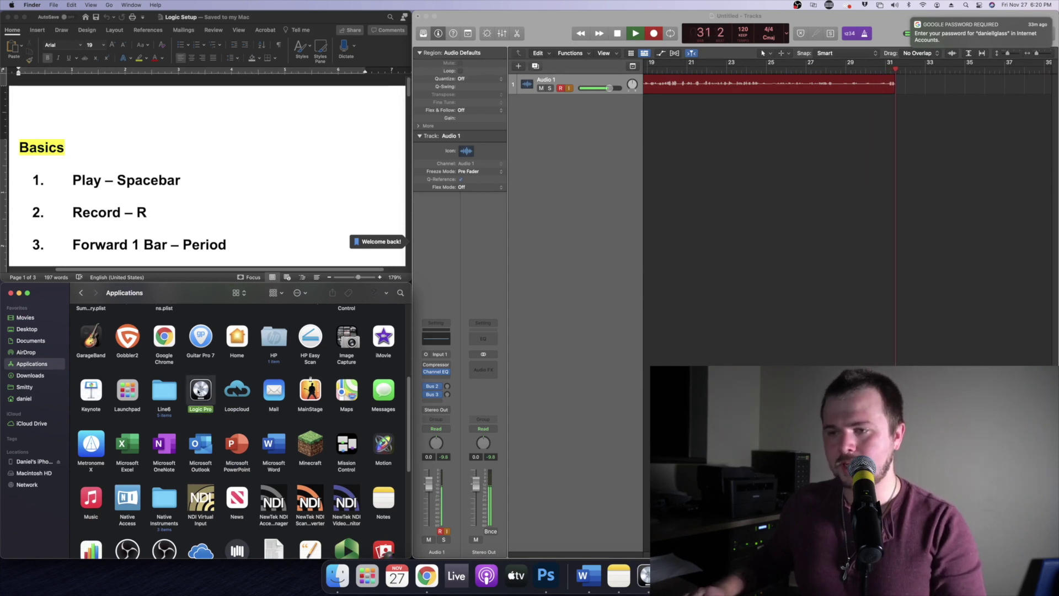
right_click(199, 391)
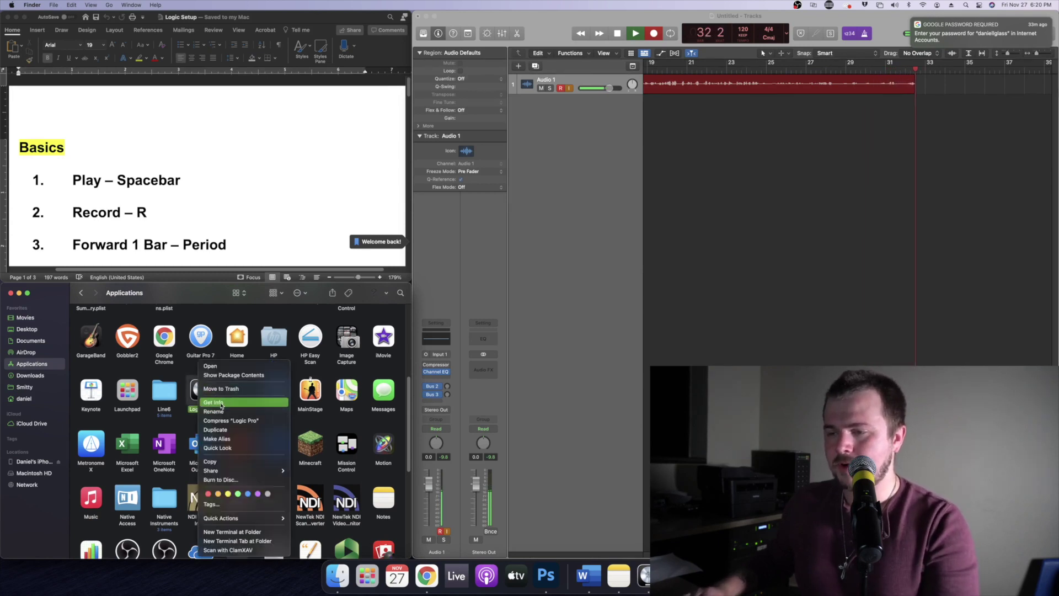
Open Logic Pro's Get Info window, then select the Preview app in Applications.
click(222, 403)
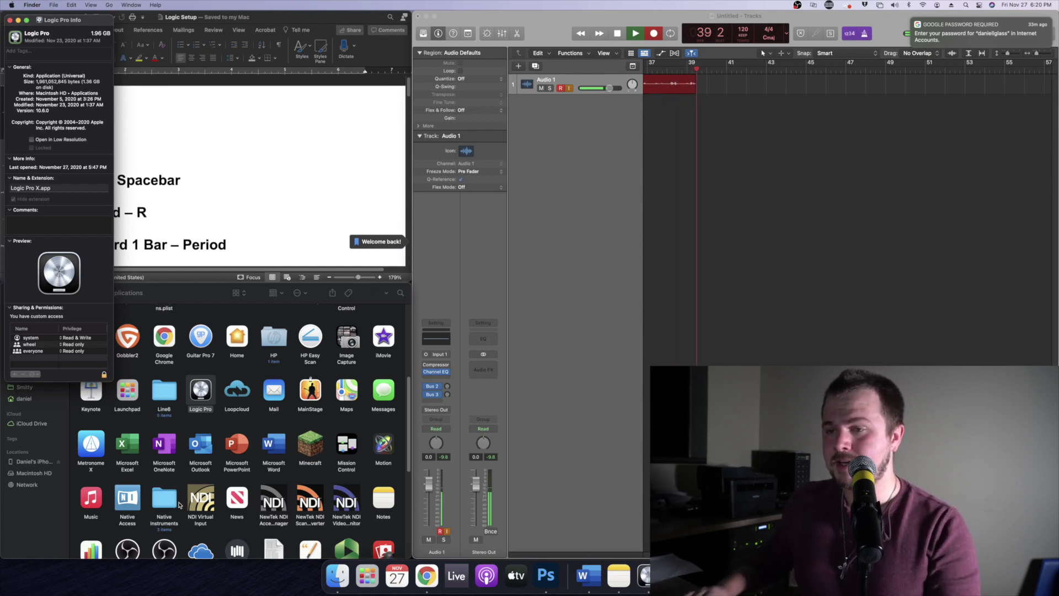
click(146, 422)
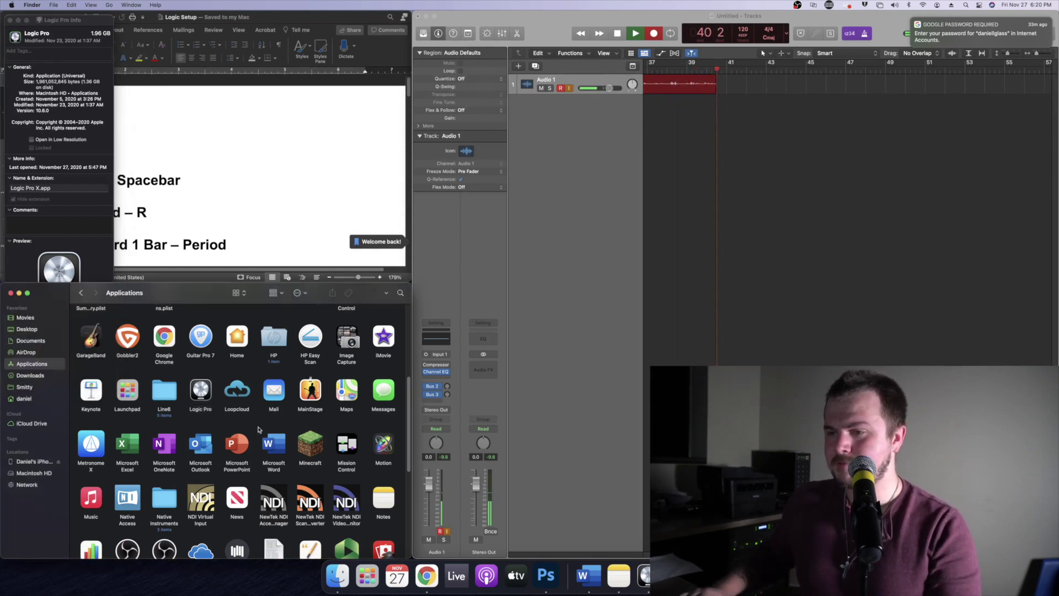
scroll(306, 386, down, 1)
scroll(306, 387, down, 2)
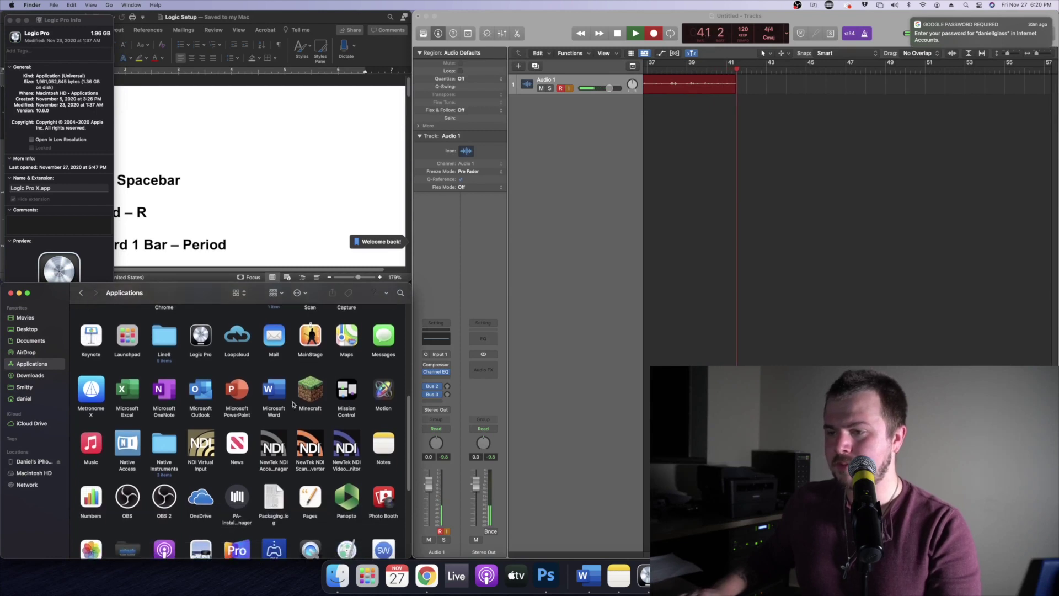
scroll(265, 439, down, 3)
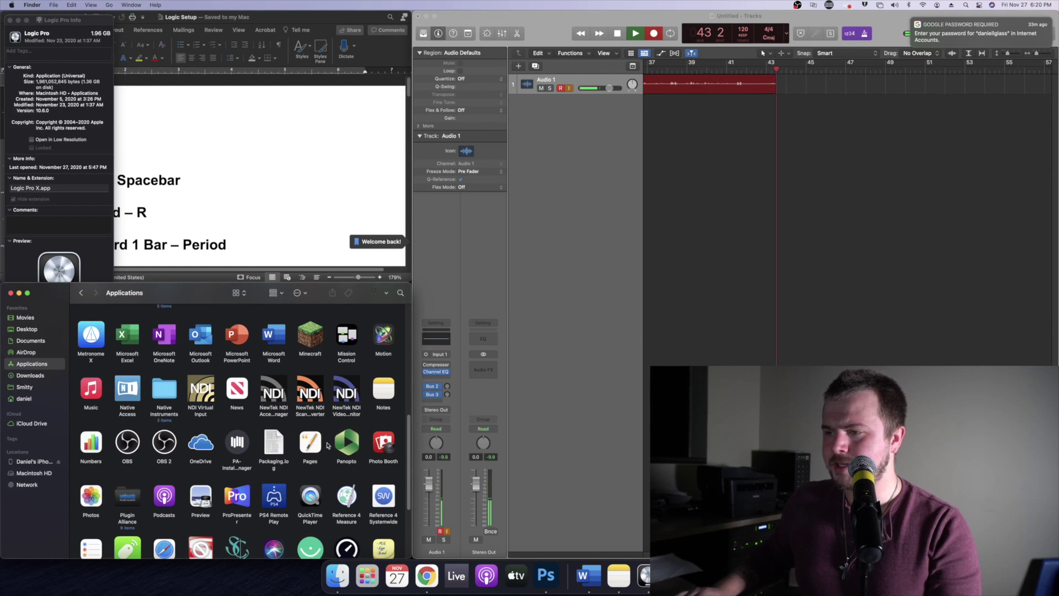
scroll(324, 452, down, 2)
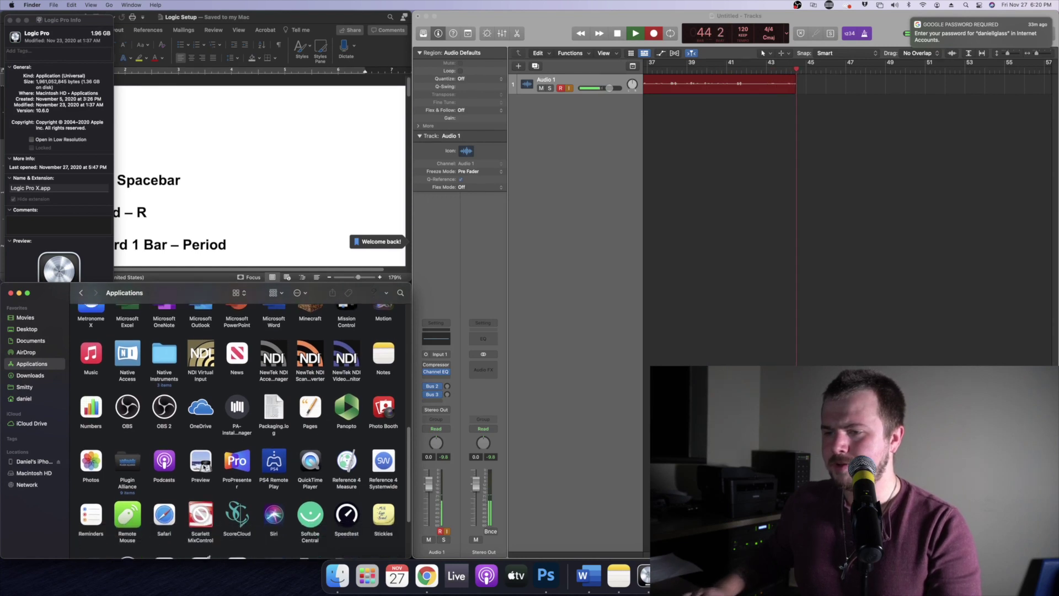
click(203, 465)
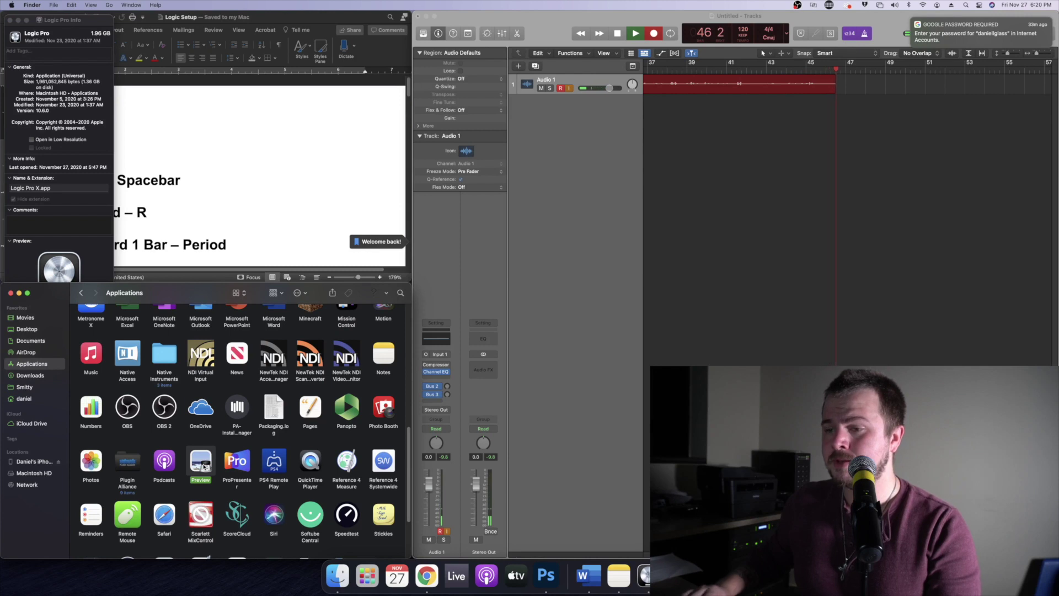
Launch Preview and create a new image from the copied Logic Pro icon.
double_click(204, 467)
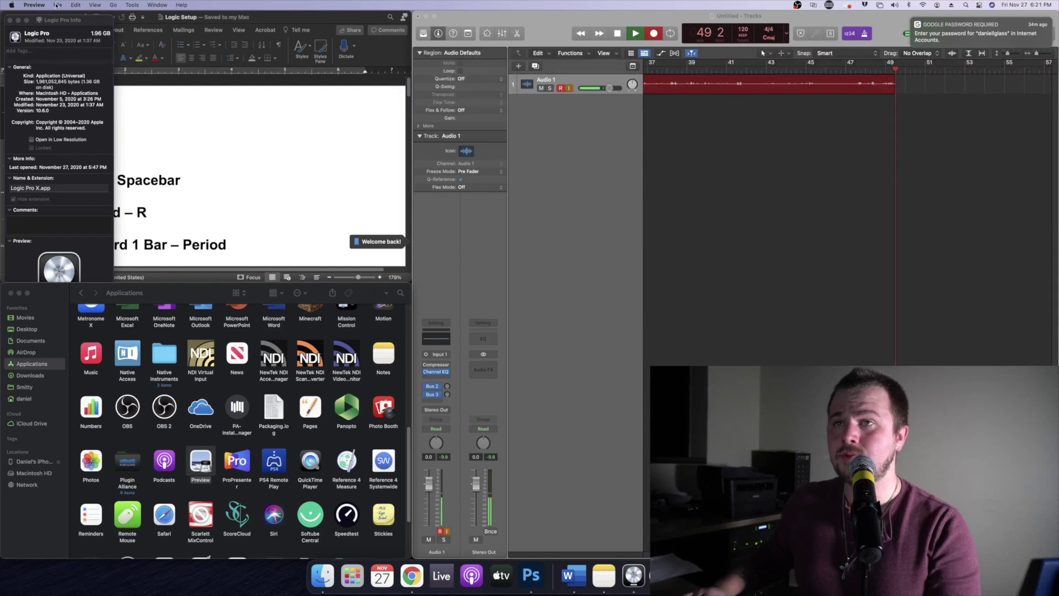
click(58, 6)
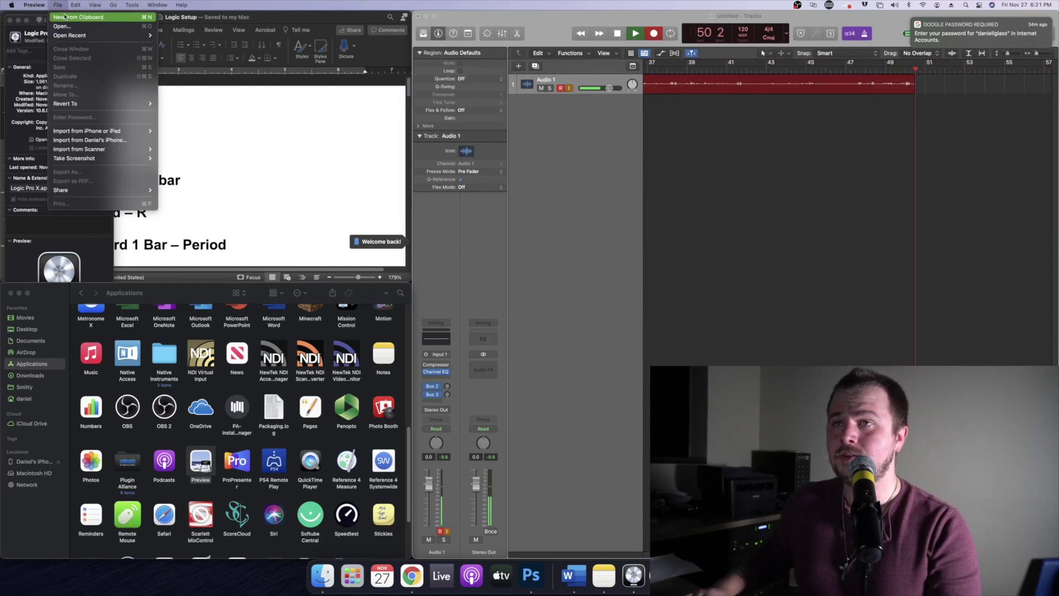
click(68, 18)
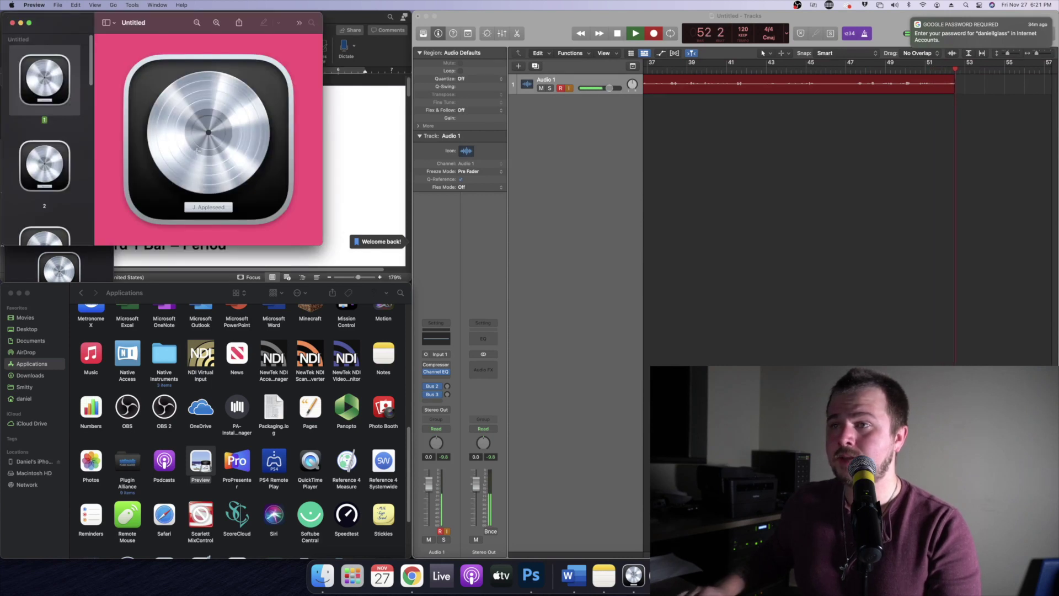
Save the image as PNG named 'Logic Logo', replacing the existing file, and close it.
click(58, 5)
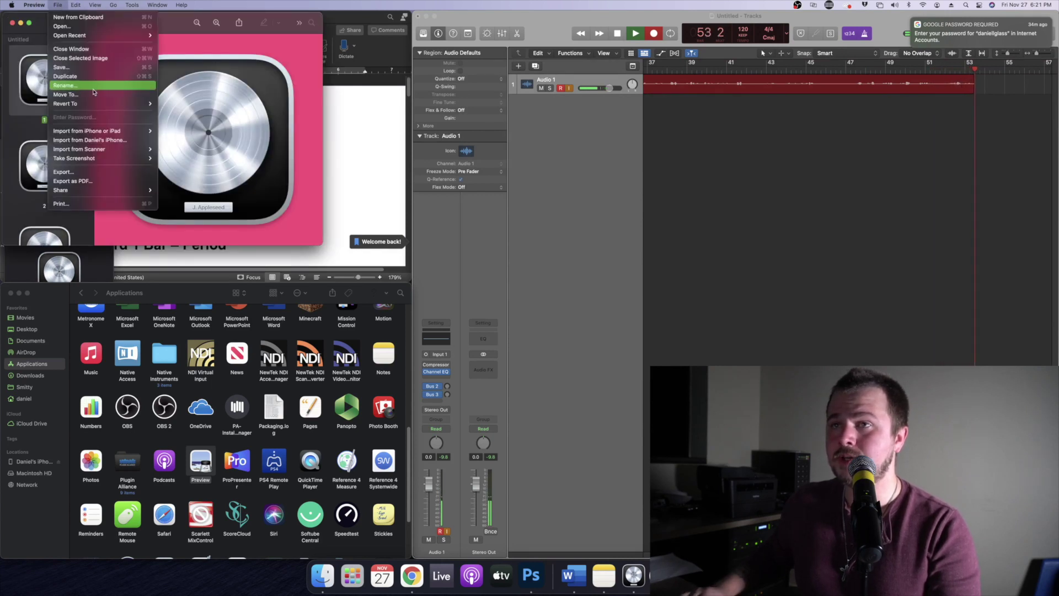
click(99, 67)
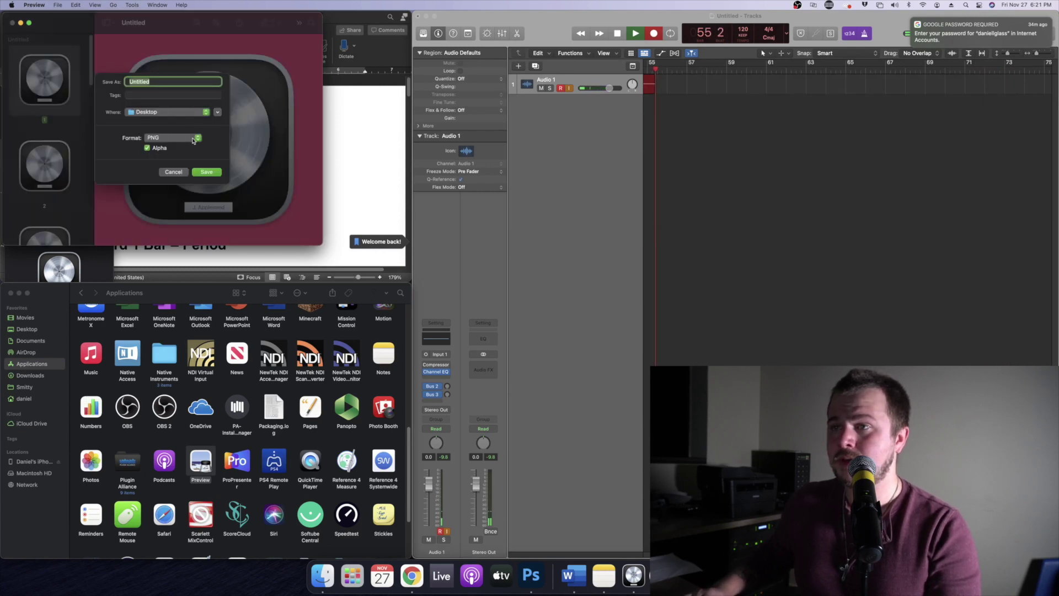
click(193, 140)
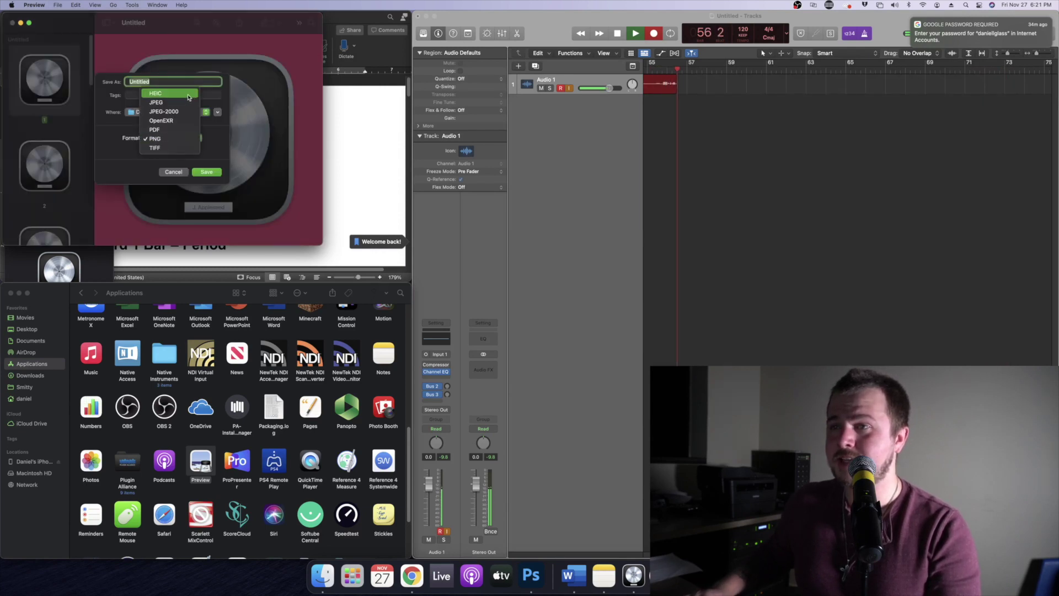
click(172, 139)
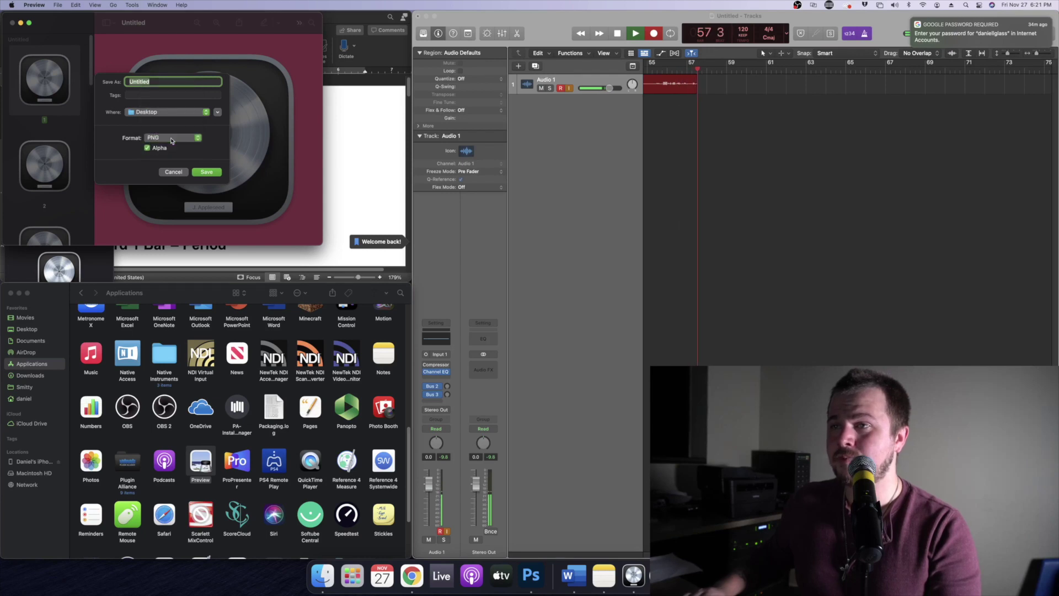
key(BackSpace)
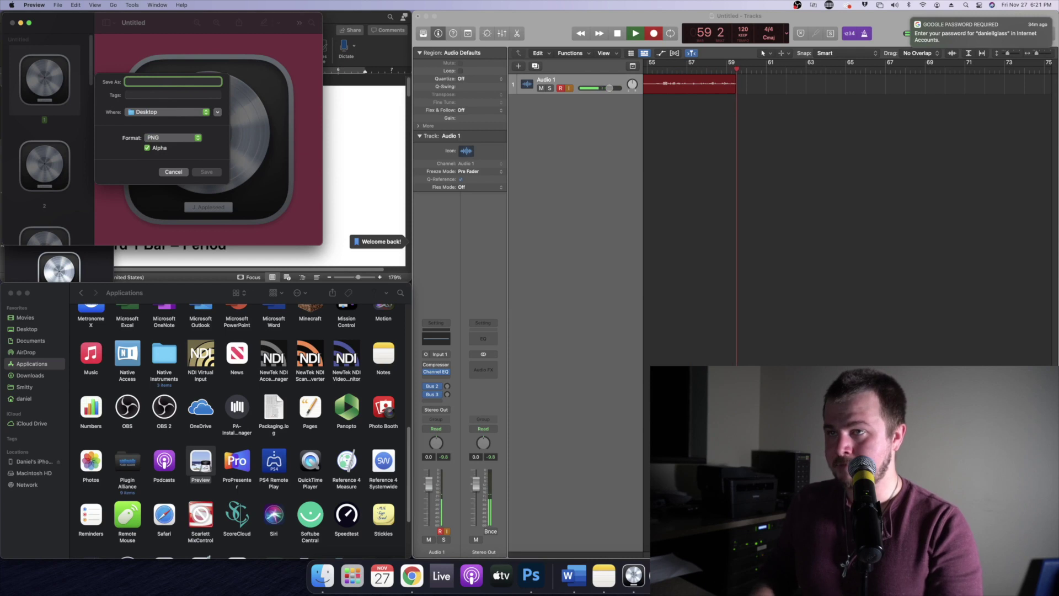
text(Logic Logo)
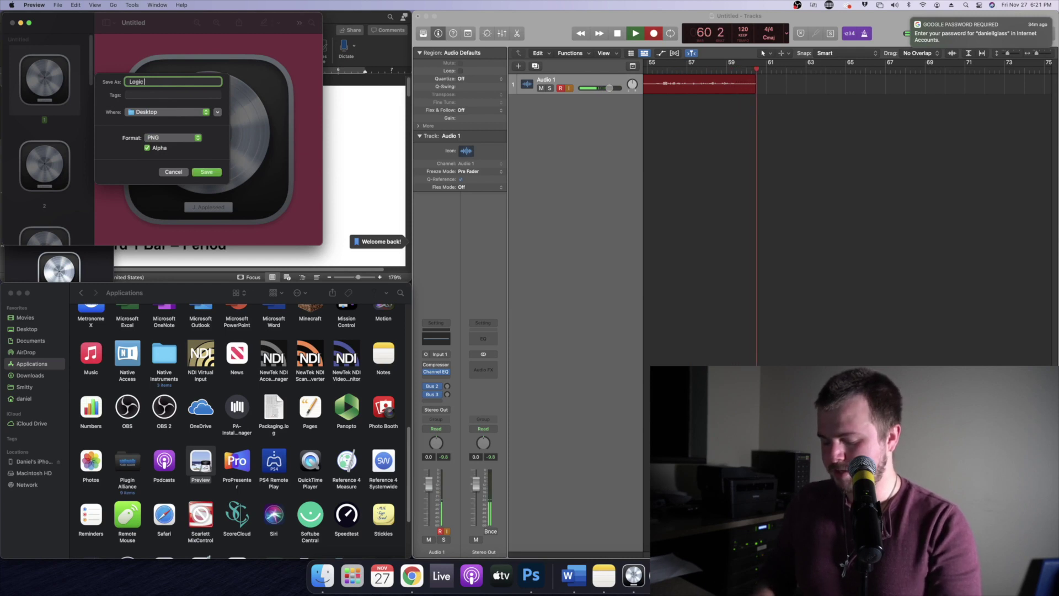
click(208, 172)
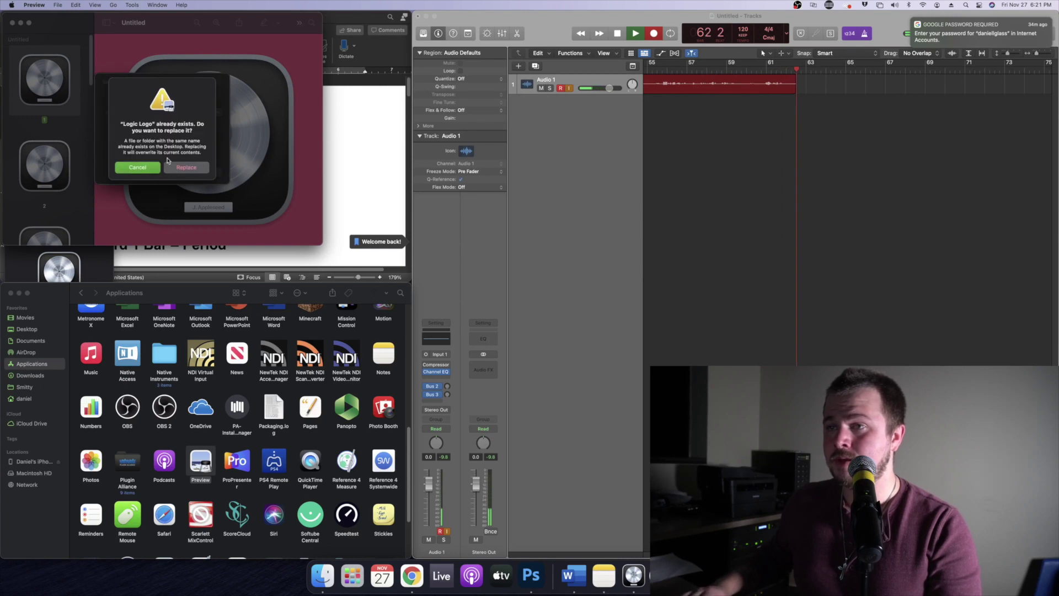
click(137, 167)
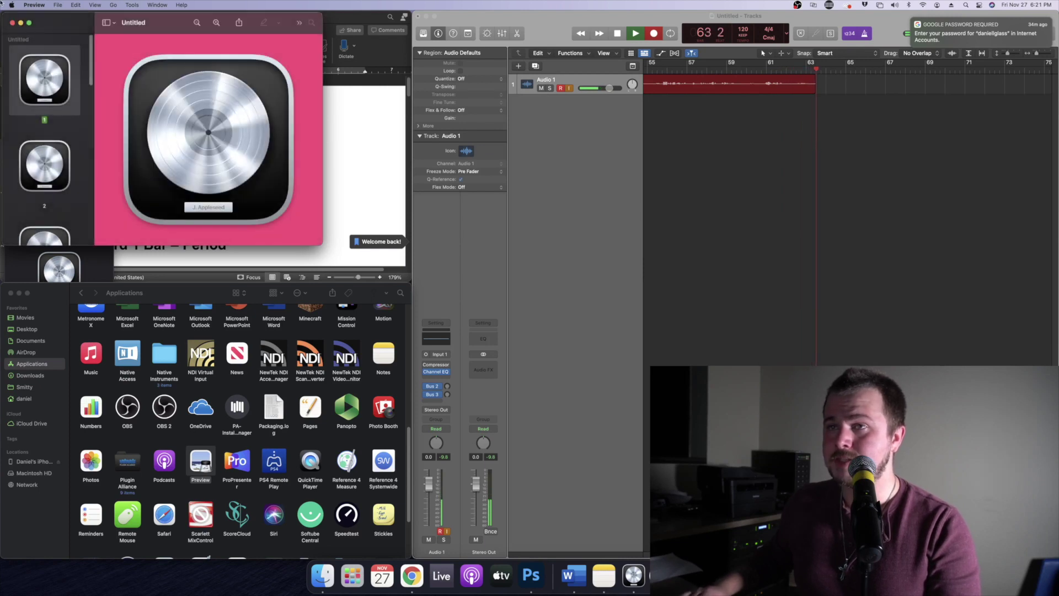
click(12, 23)
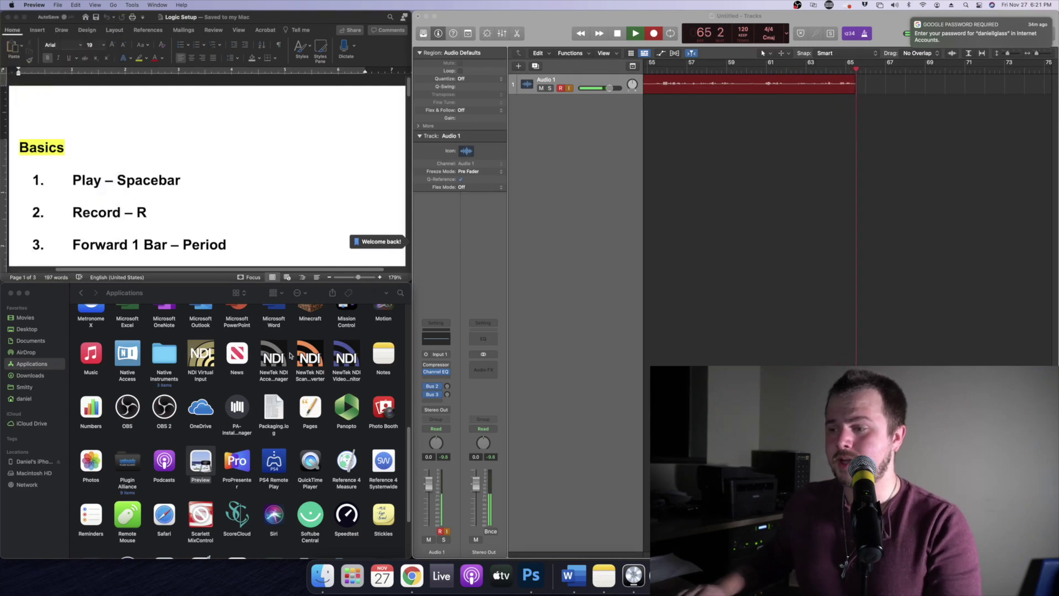
Minimize Logic Pro and launch Stream Deck from Launchpad.
click(425, 17)
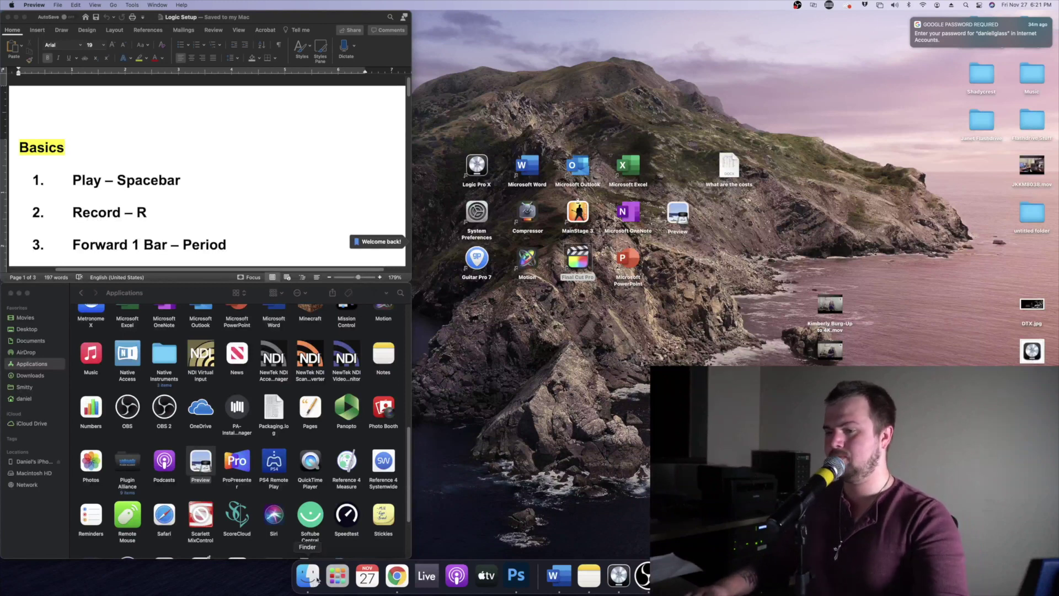
click(334, 572)
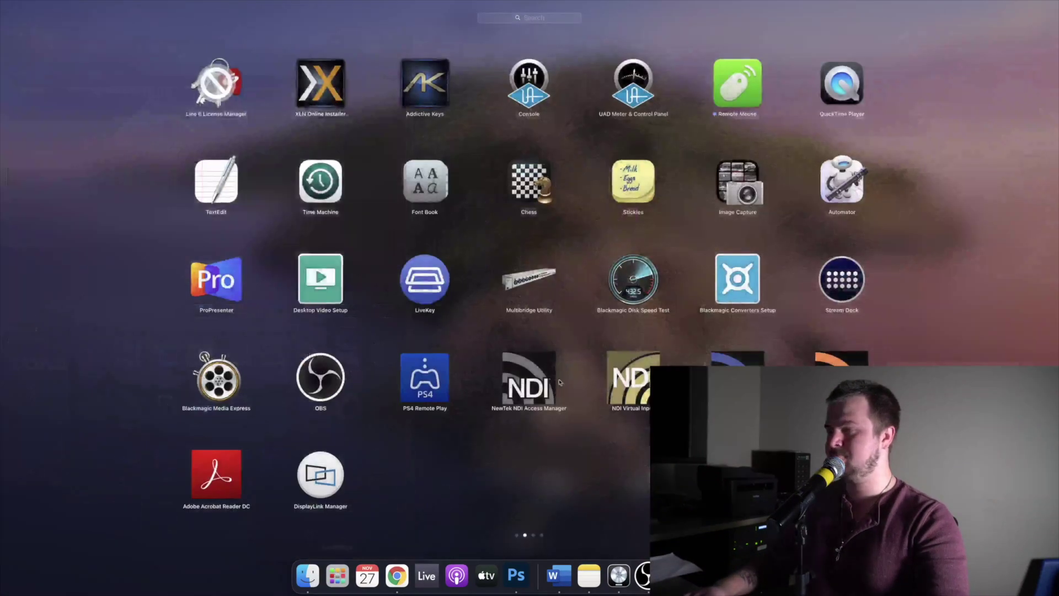
click(850, 280)
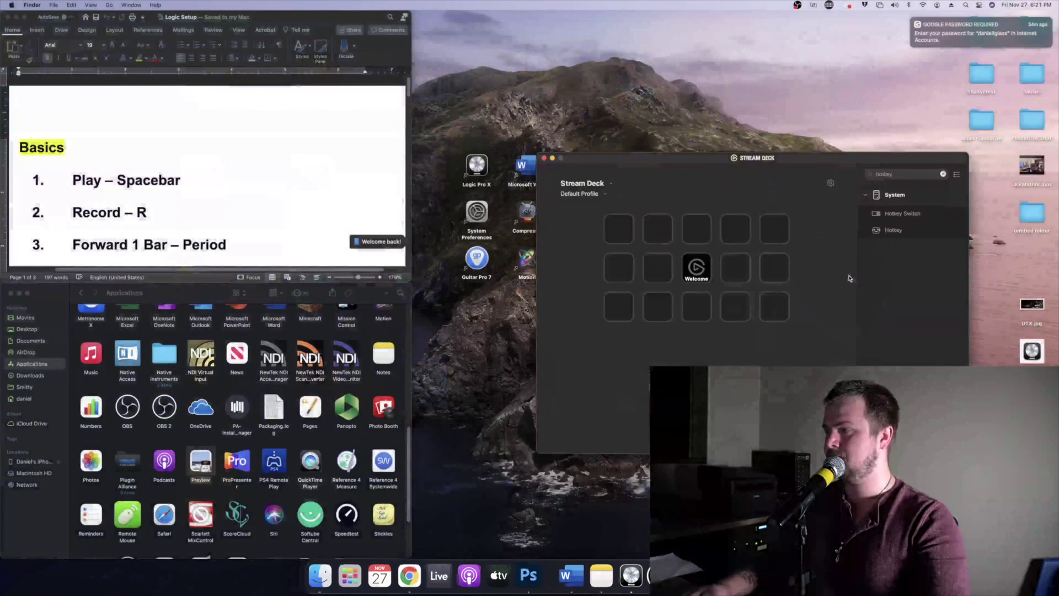
Search 'folder' and place a Folder action on the top-left Stream Deck key.
drag(787, 161, 698, 113)
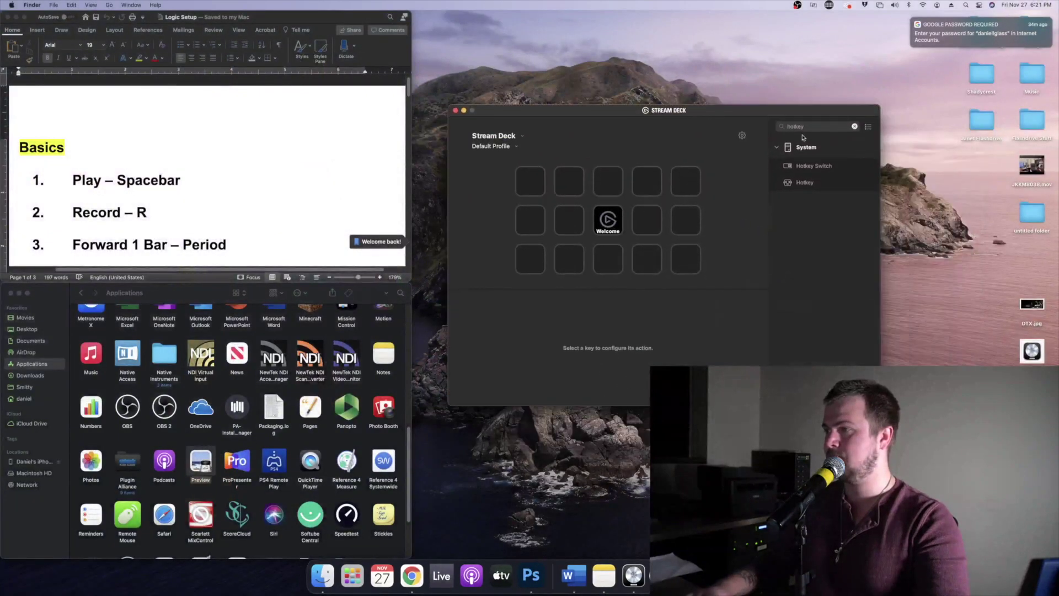
key(BackSpace)
key(BackSpace)
key(BackSpace)
key(BackSpace)
key(BackSpace)
key(BackSpace)
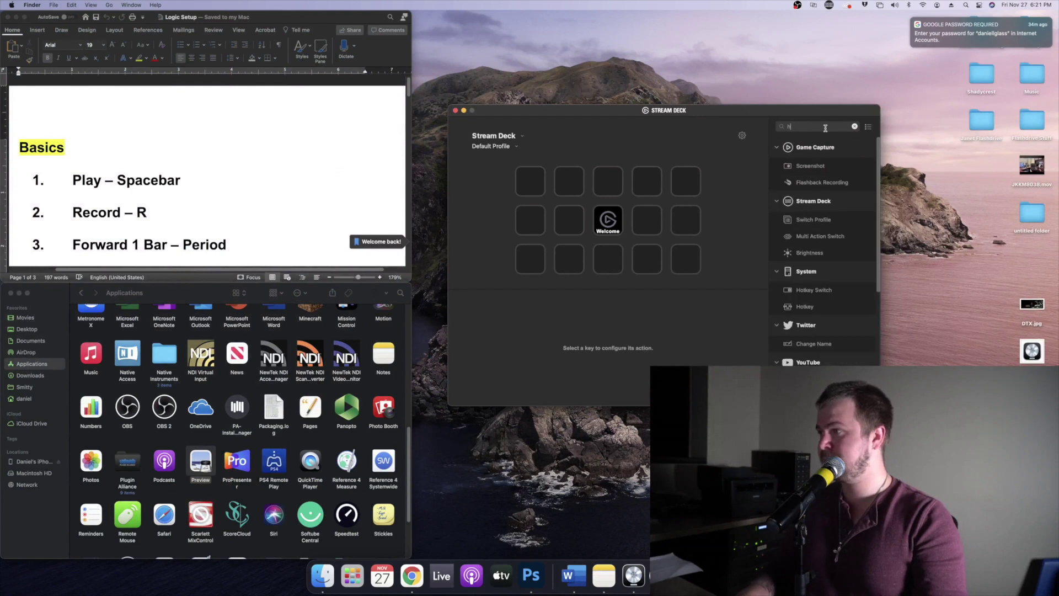
text(folder)
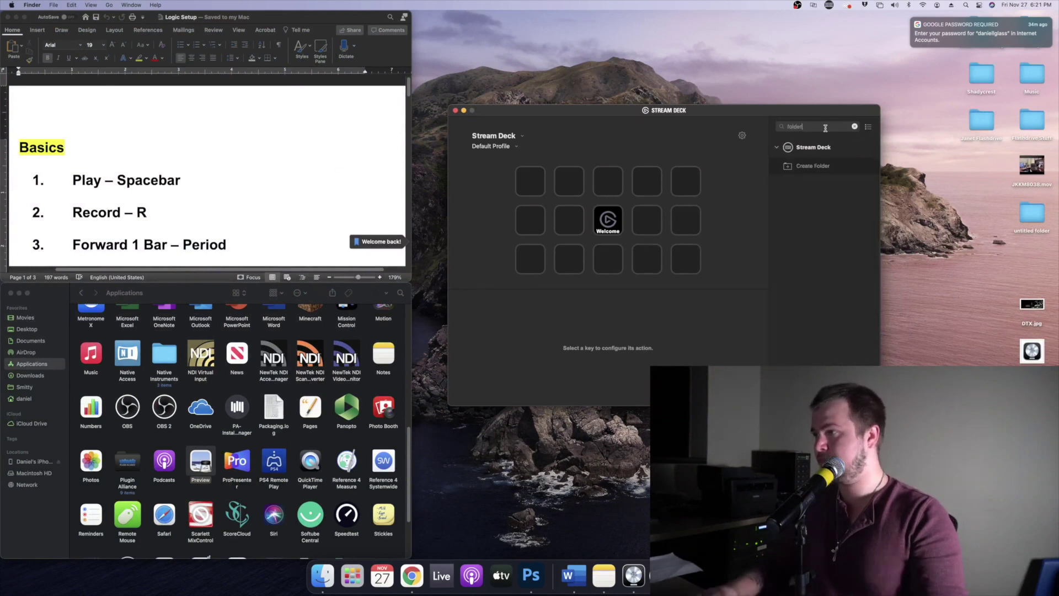
drag(789, 171, 526, 187)
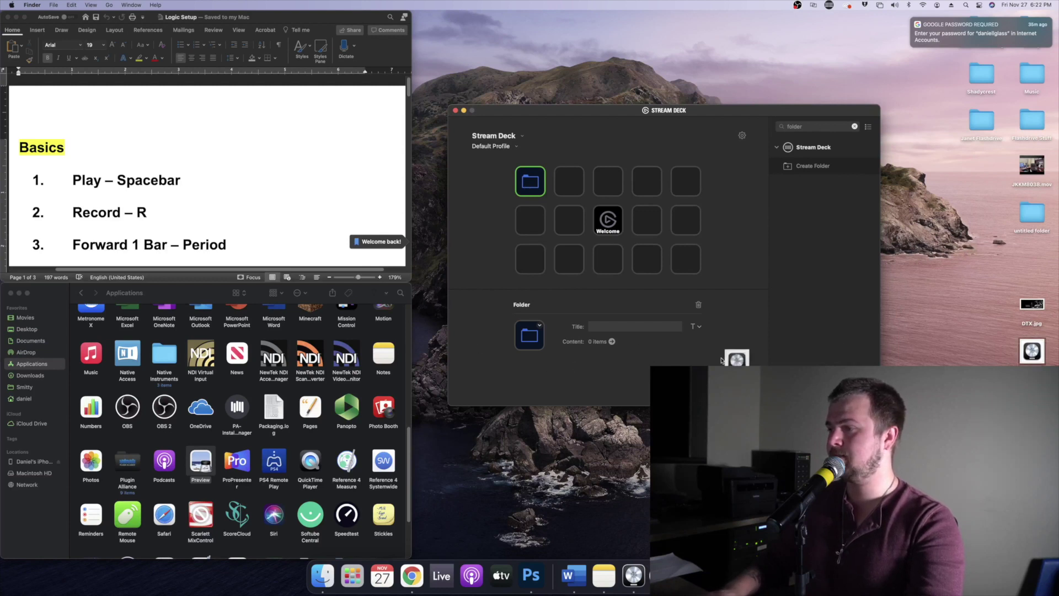
Give the folder key the Logic Logo icon and open the folder.
drag(722, 359, 534, 341)
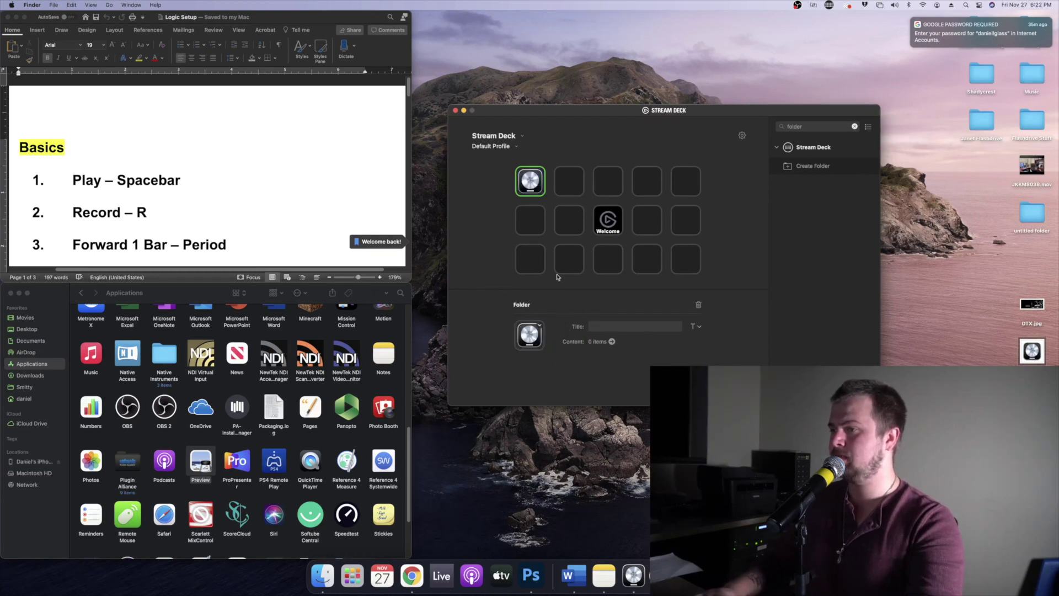
double_click(539, 186)
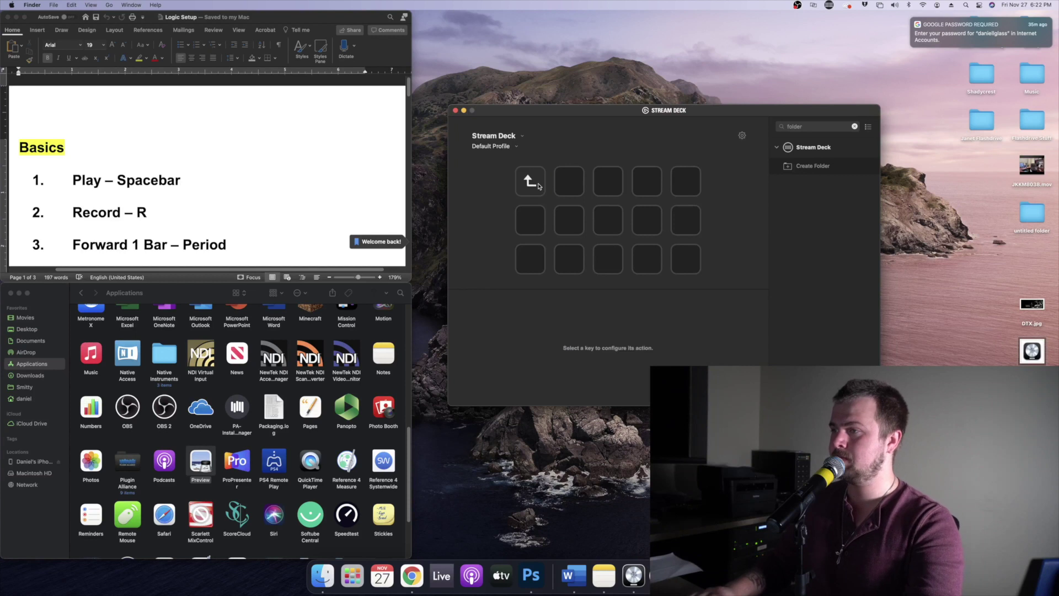
click(855, 127)
Add a System Open key with the Logic Pro icon on the folder's second key.
text(open)
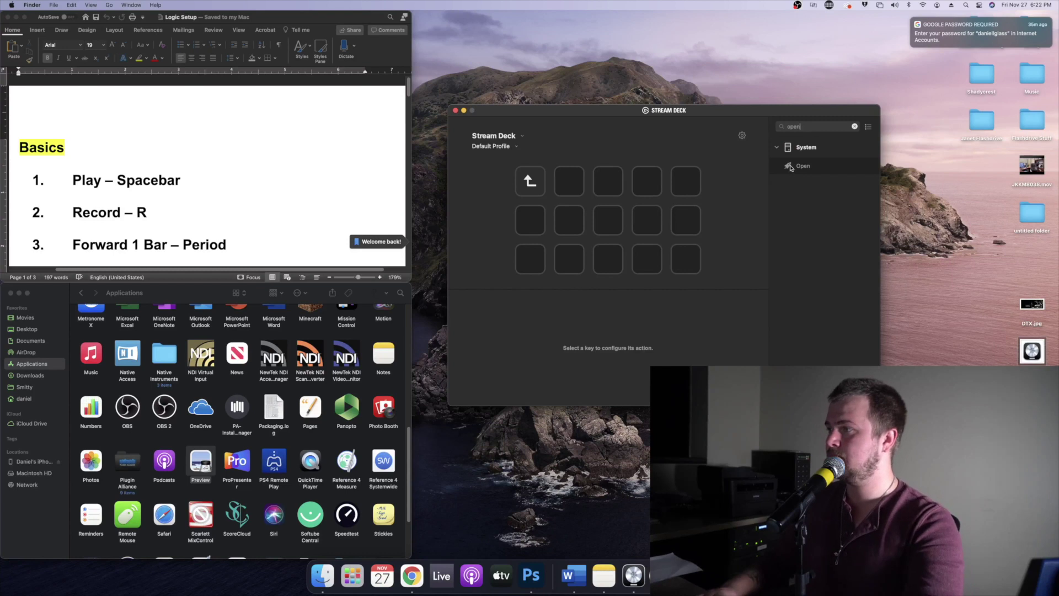
drag(794, 166, 571, 182)
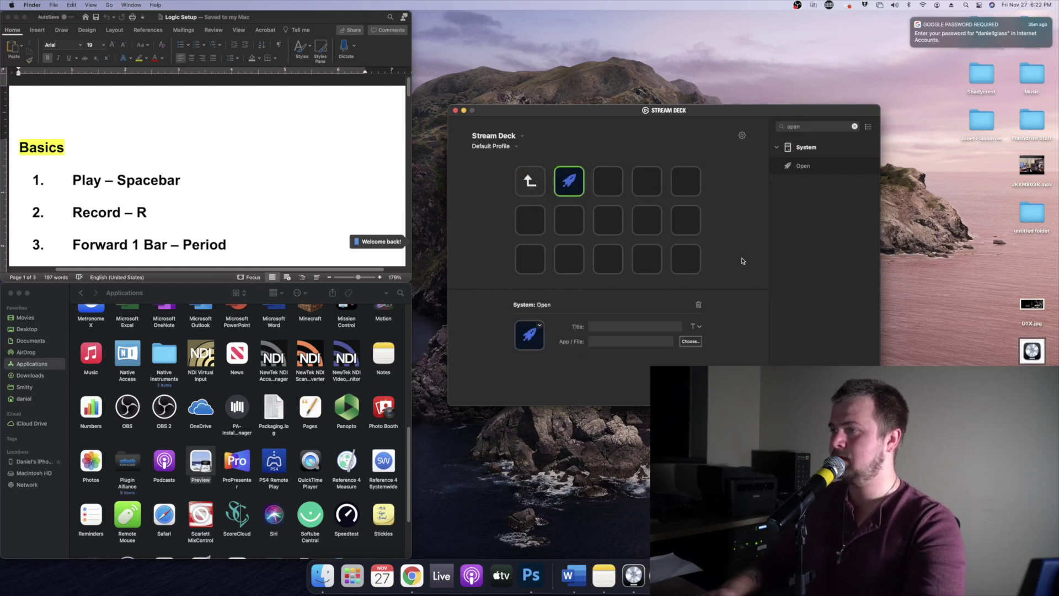
drag(1032, 351, 573, 183)
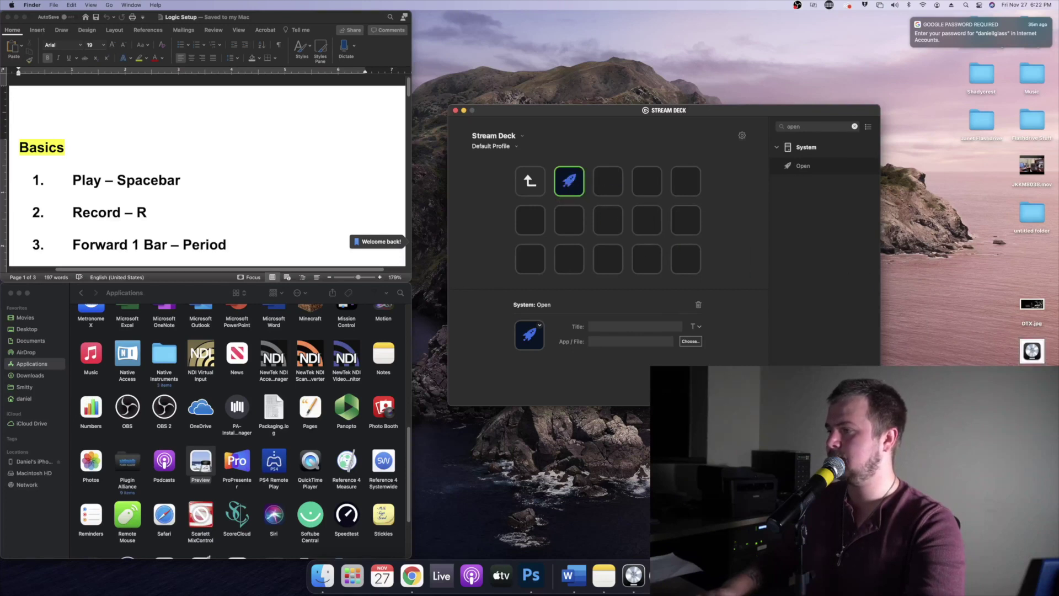
drag(656, 369, 530, 334)
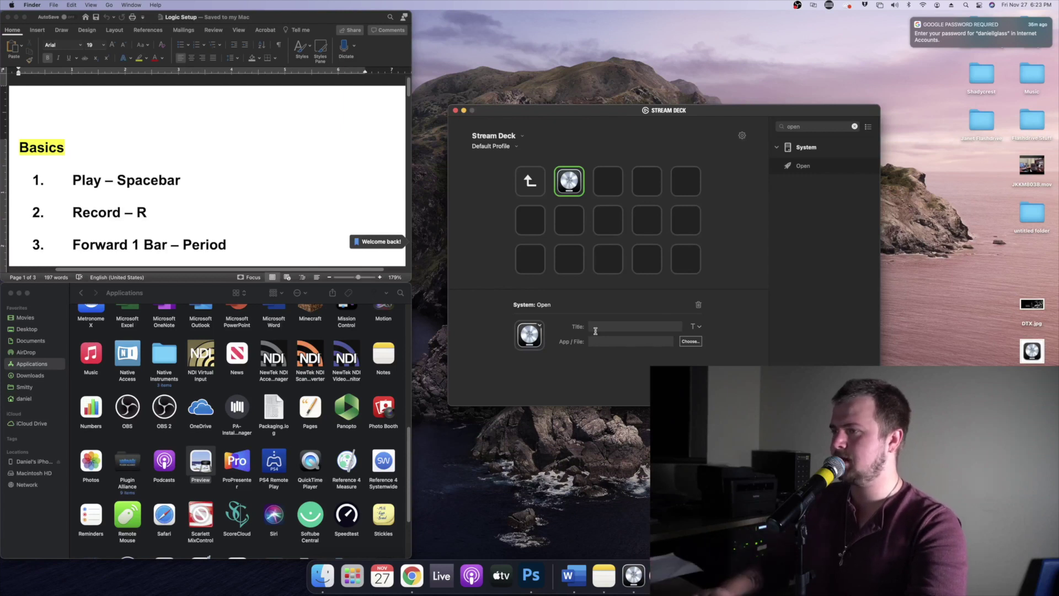
click(634, 576)
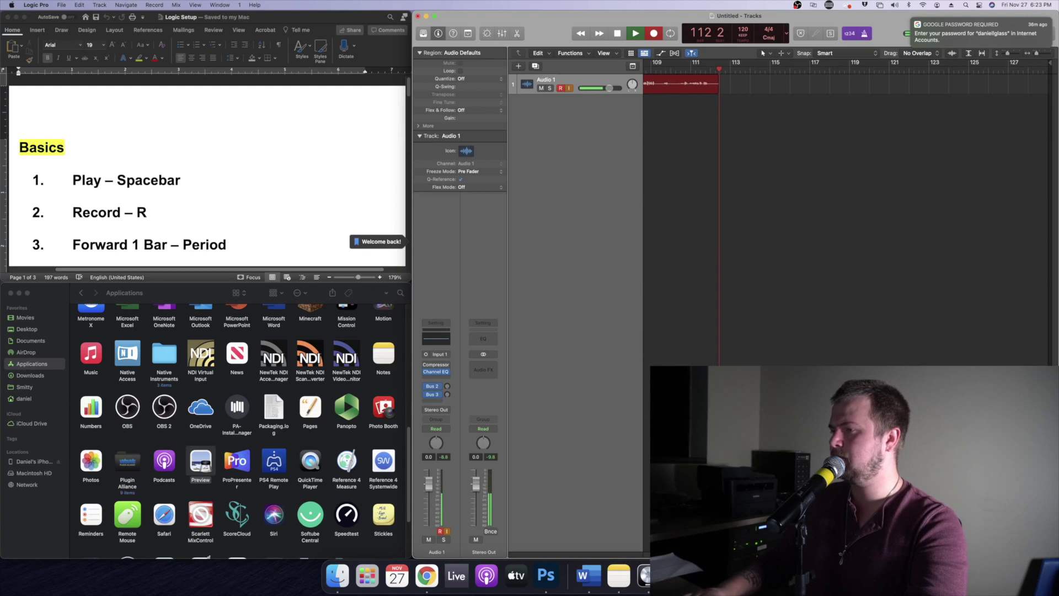
click(367, 576)
Return to Stream Deck and place a Hotkey action on the folder's fourth key.
click(839, 273)
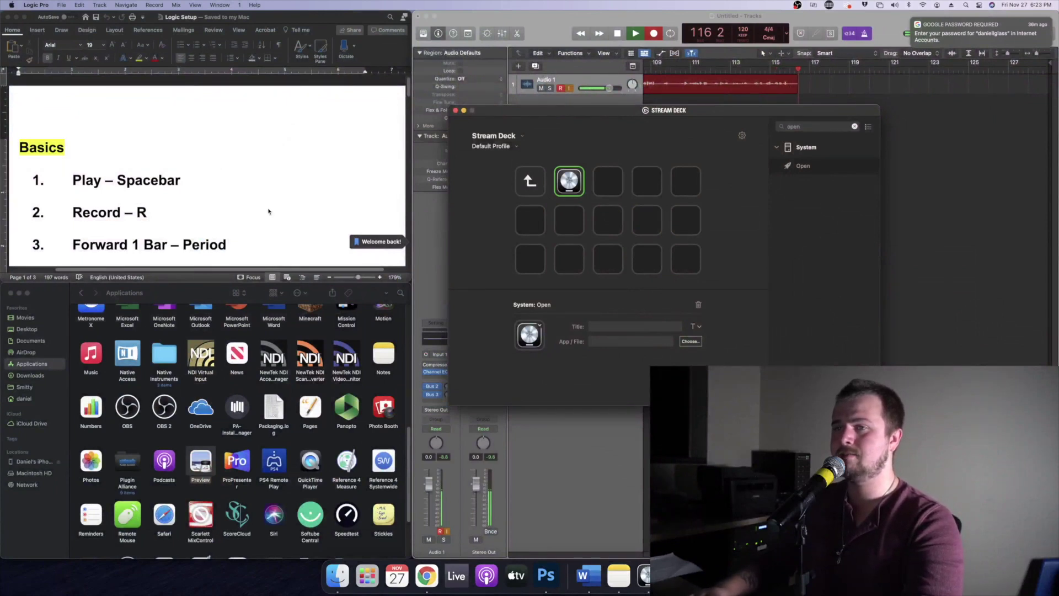
scroll(269, 211, down, 10)
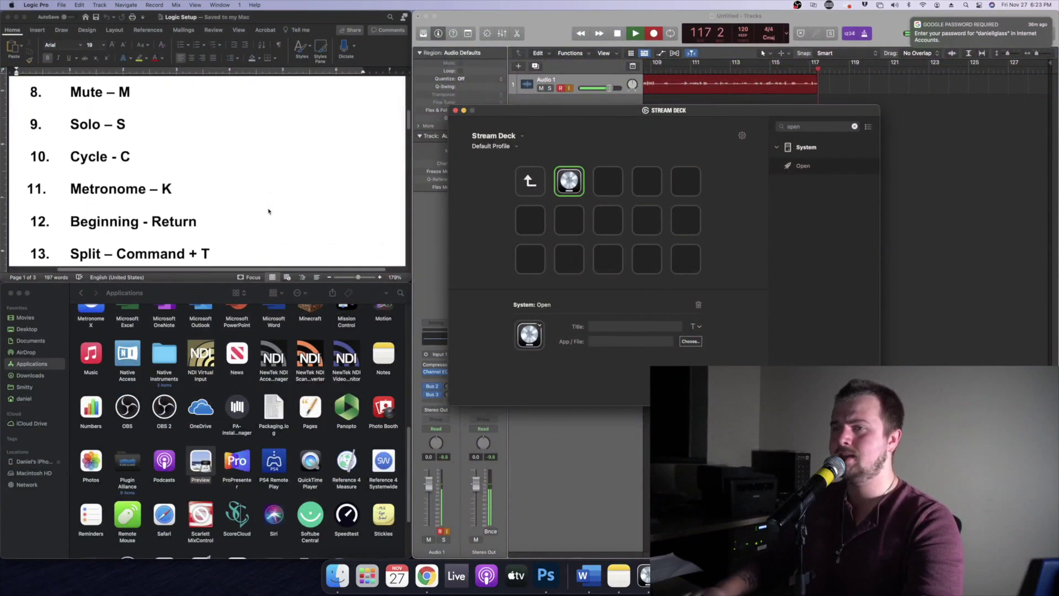
scroll(269, 211, up, 10)
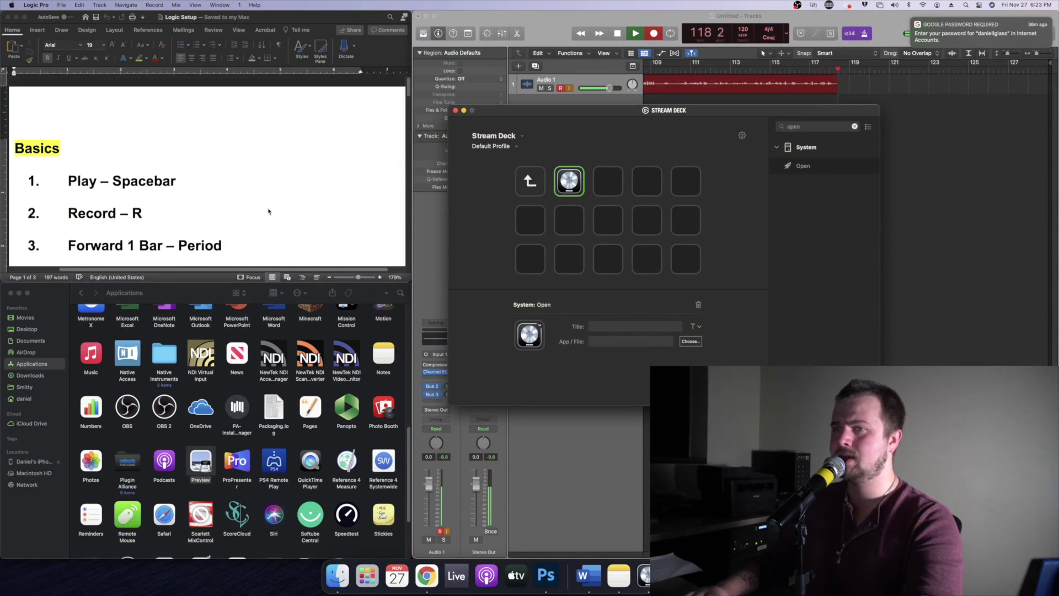
scroll(269, 211, down, 3)
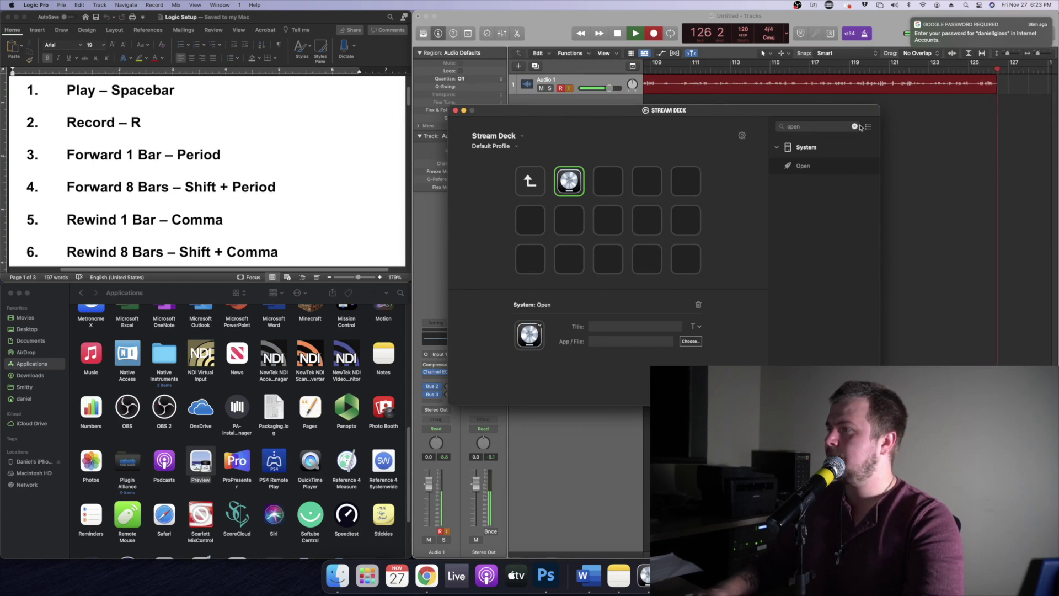
click(855, 126)
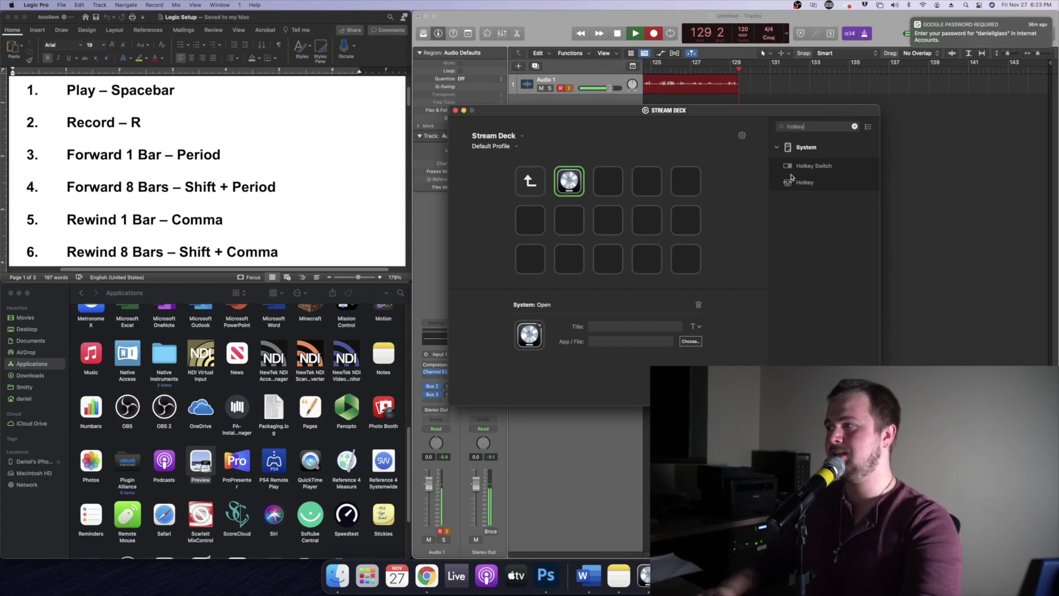
drag(790, 186, 648, 185)
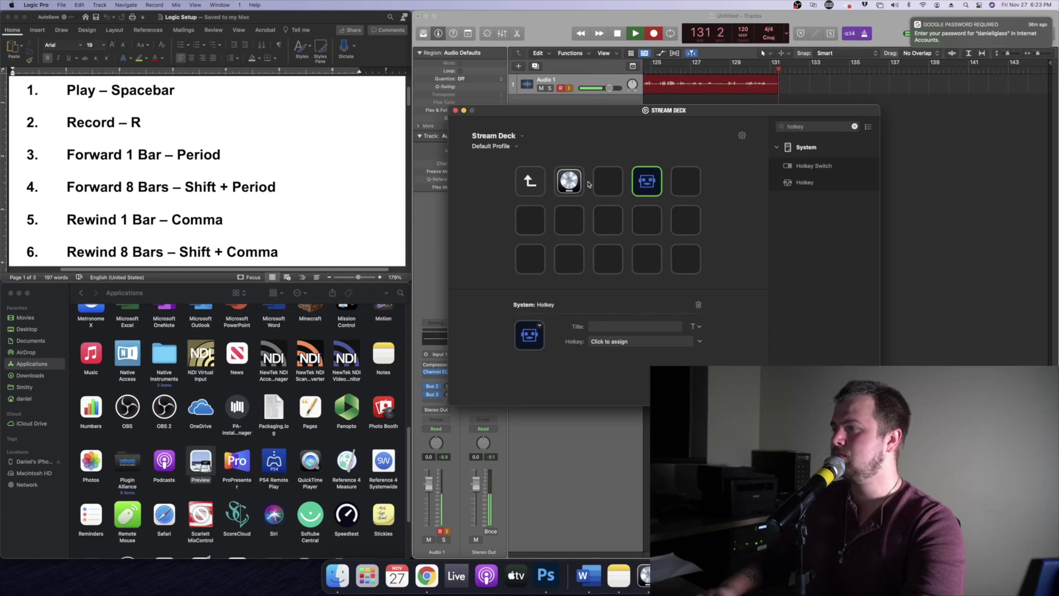
Clear the action search and scroll through the full action list.
click(856, 127)
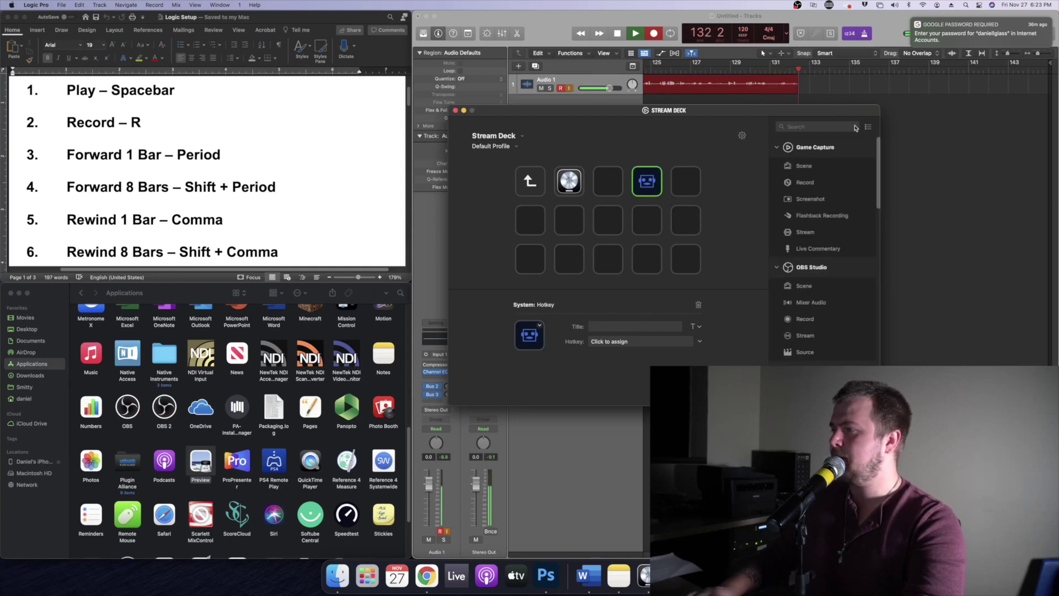
scroll(828, 228, down, 5)
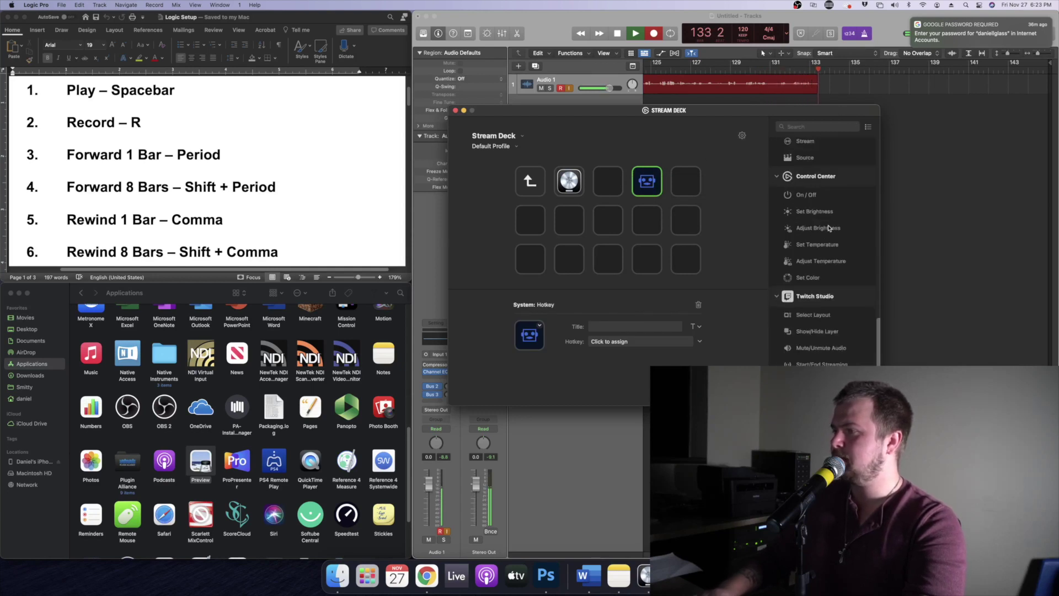
scroll(828, 229, up, 5)
scroll(828, 228, down, 1)
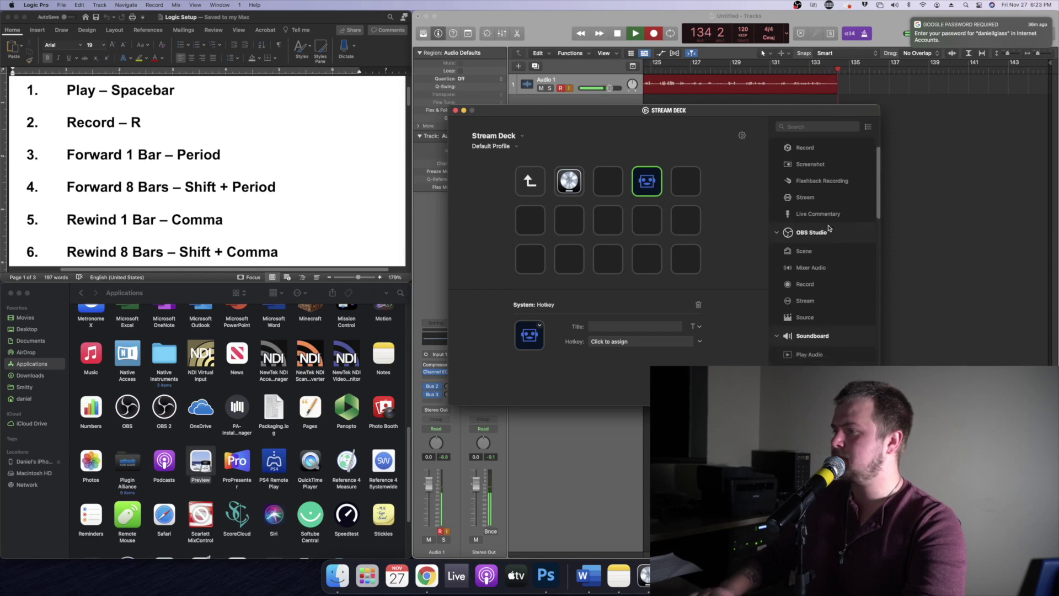
scroll(846, 269, down, 2)
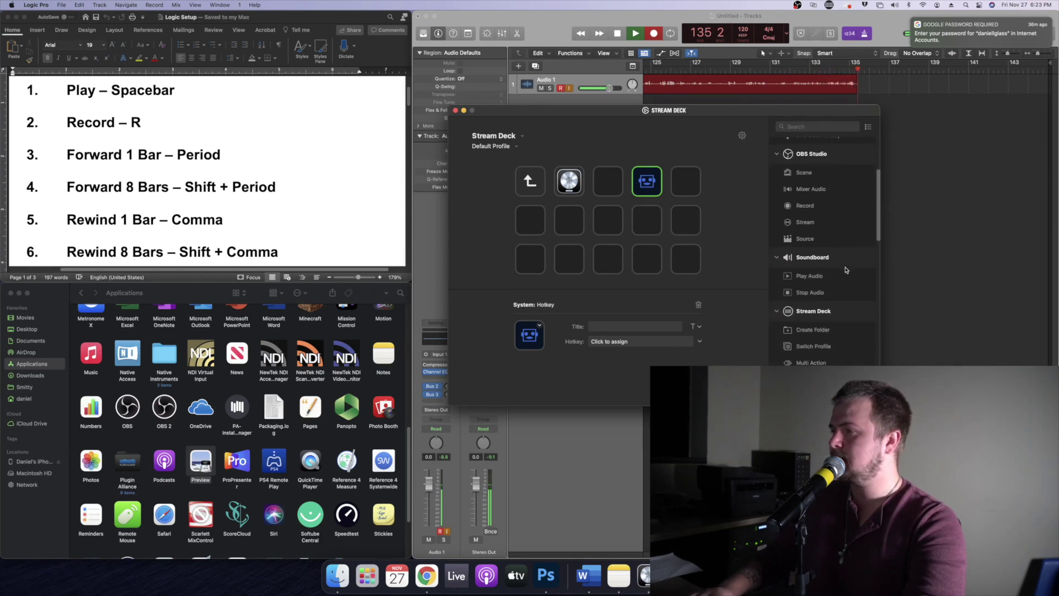
scroll(846, 270, down, 3)
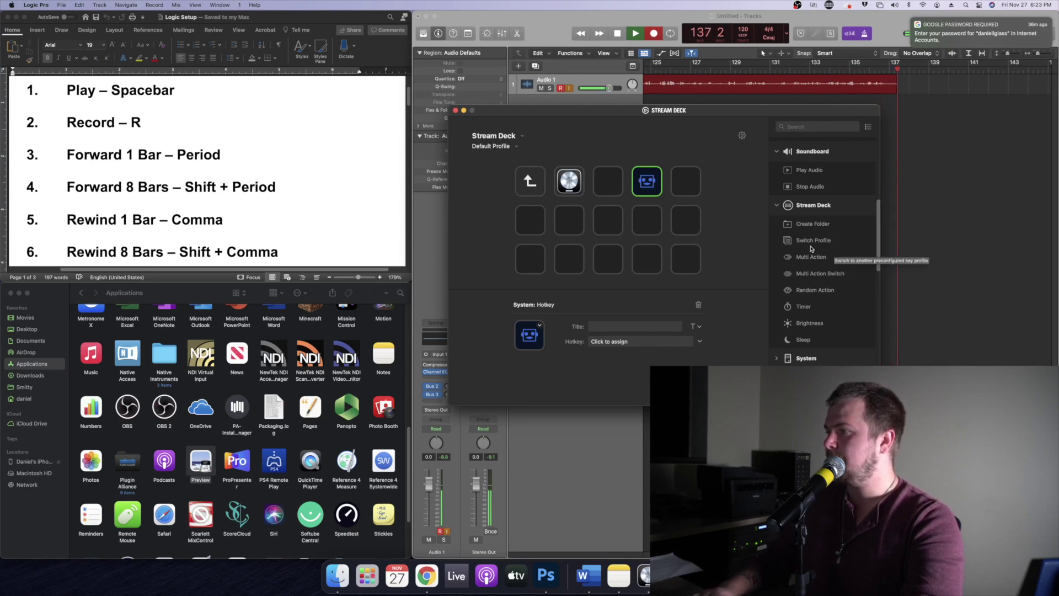
scroll(808, 261, down, 5)
scroll(807, 261, down, 6)
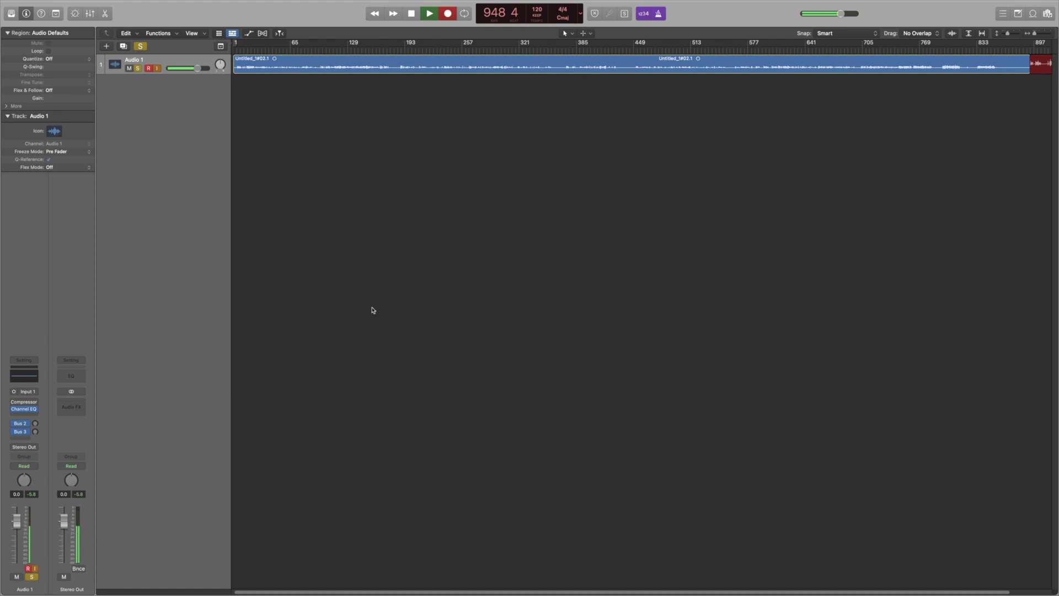
Open Logic Pro's Key Commands window with Option+K and scroll the shortcut list.
key(alt+k)
scroll(235, 175, down, 5)
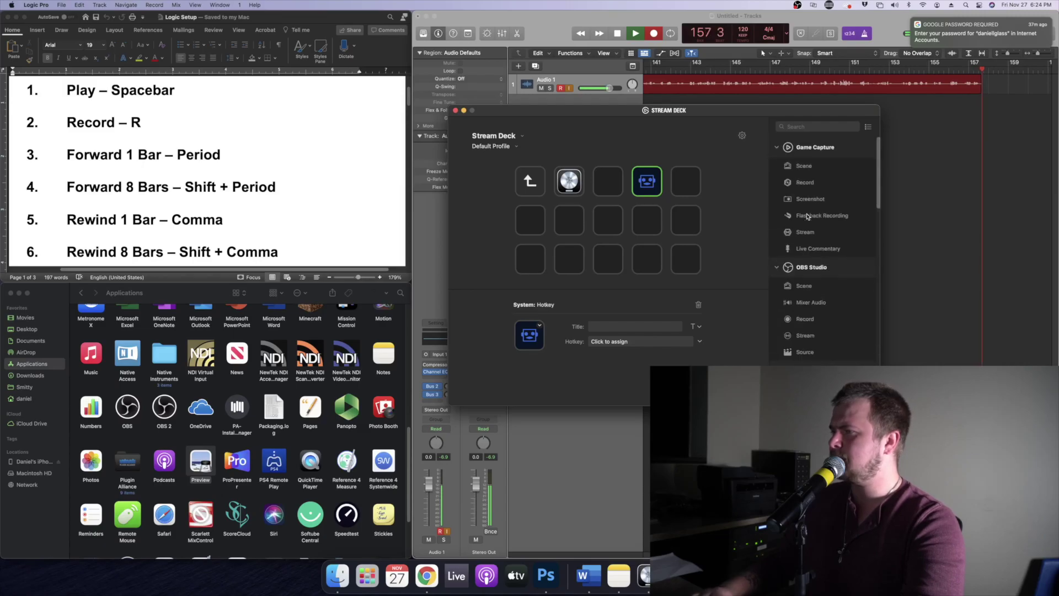
Search 'folder' and fill keys three to six with new subfolders.
scroll(807, 216, down, 3)
click(813, 126)
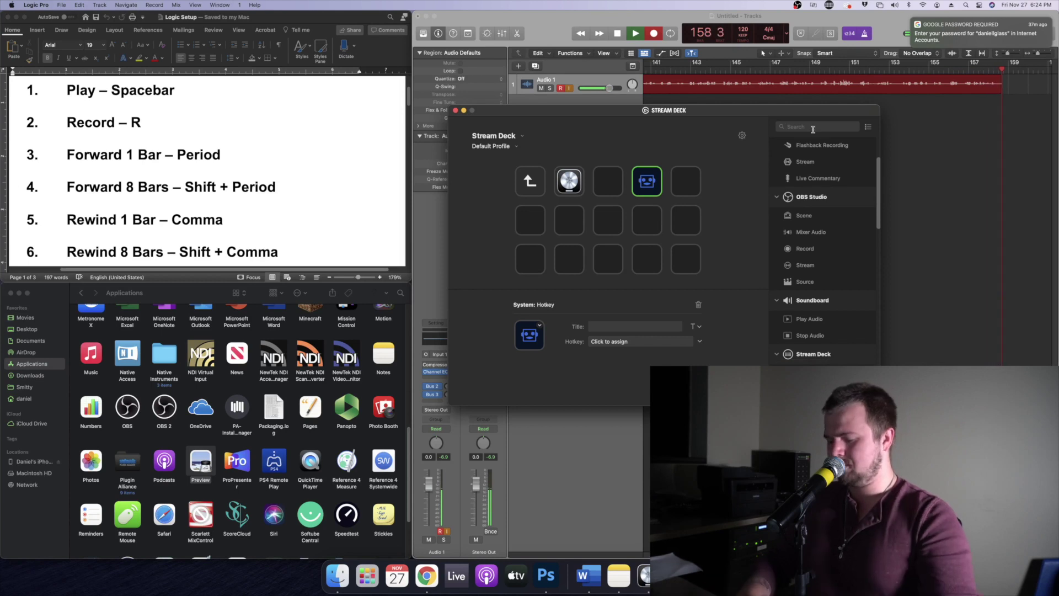
text(folder)
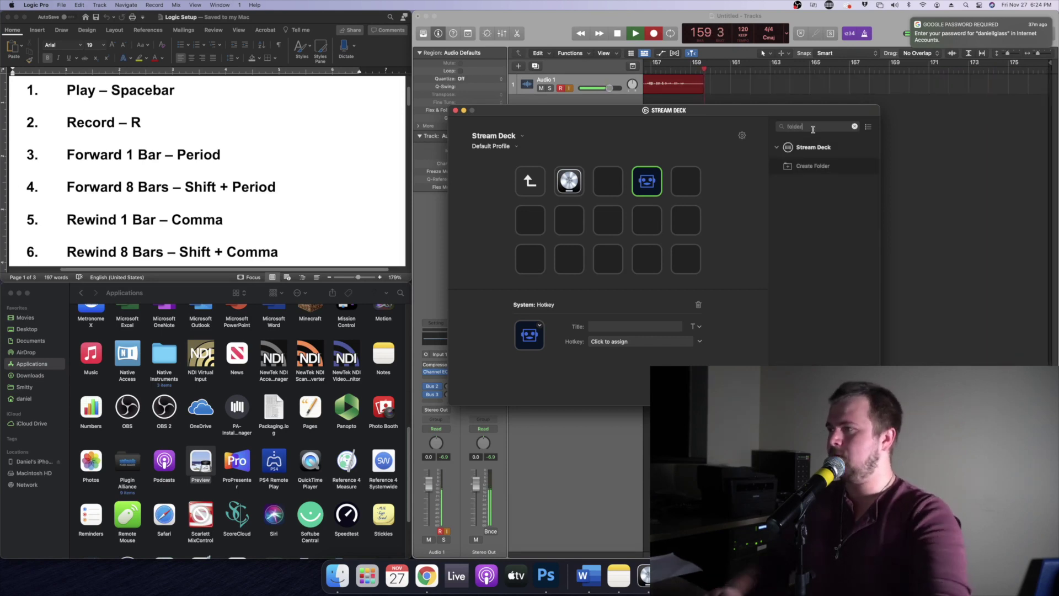
double_click(787, 169)
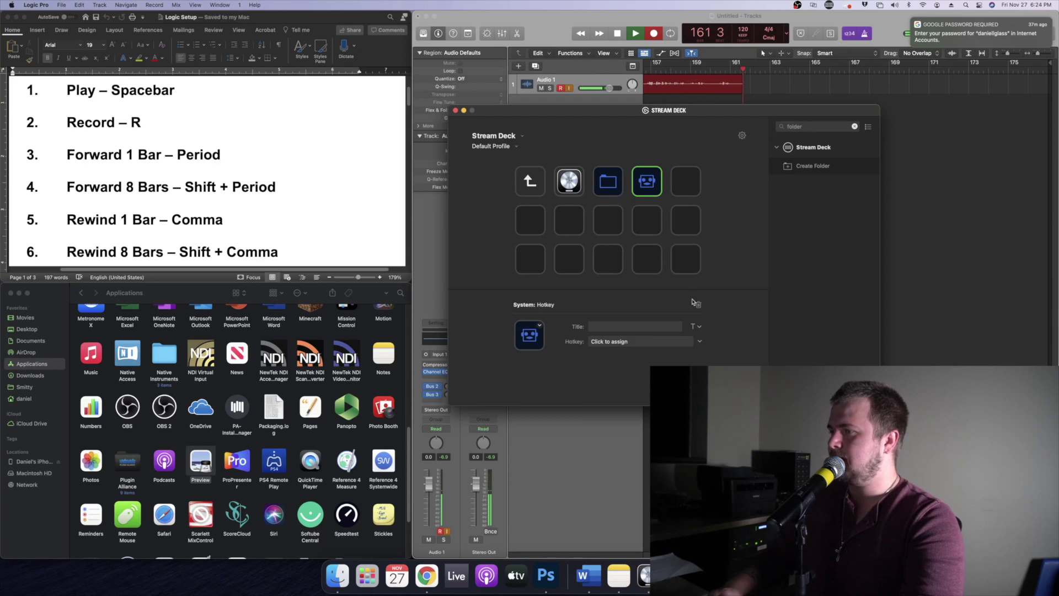
double_click(792, 170)
double_click(792, 169)
drag(791, 170, 539, 221)
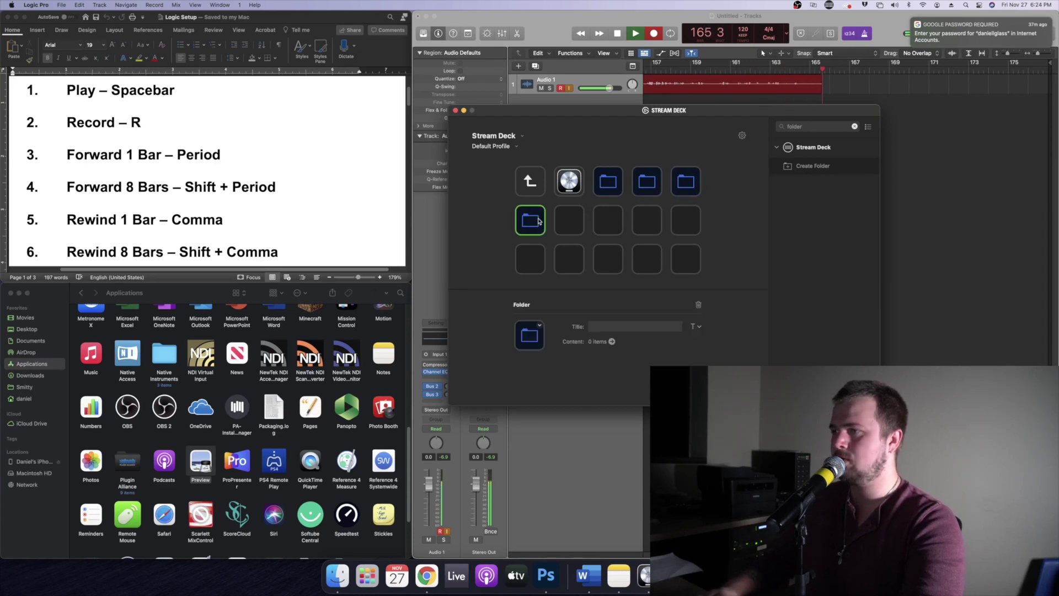
Open the empty subfolder on key three.
click(608, 187)
double_click(608, 182)
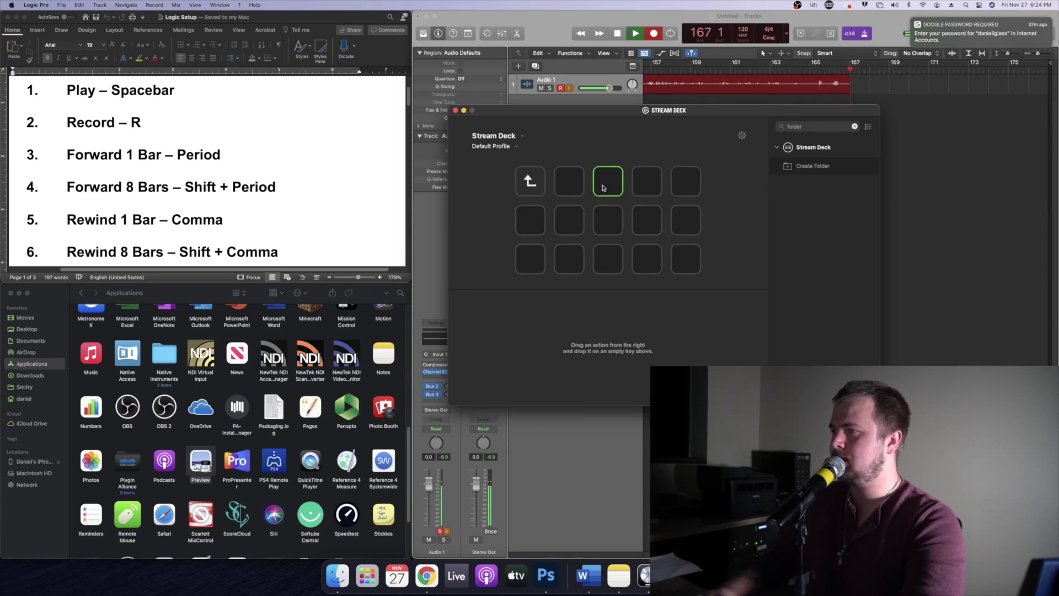
click(854, 126)
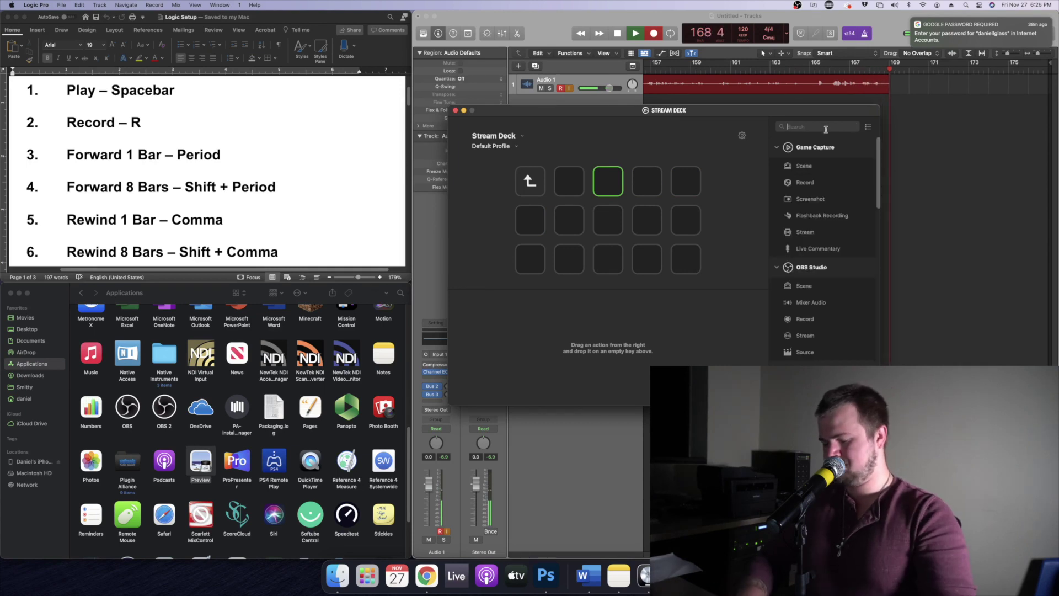
Search 'hotkey' and put Hotkey actions on the subfolder's second, third and fourth keys.
text(hotkey)
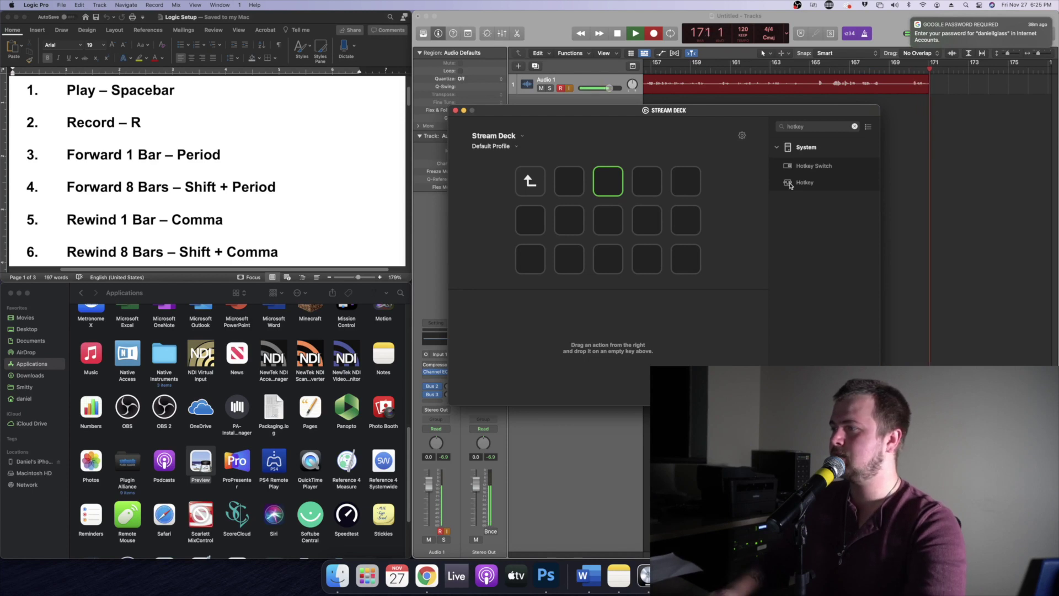
drag(788, 183, 569, 182)
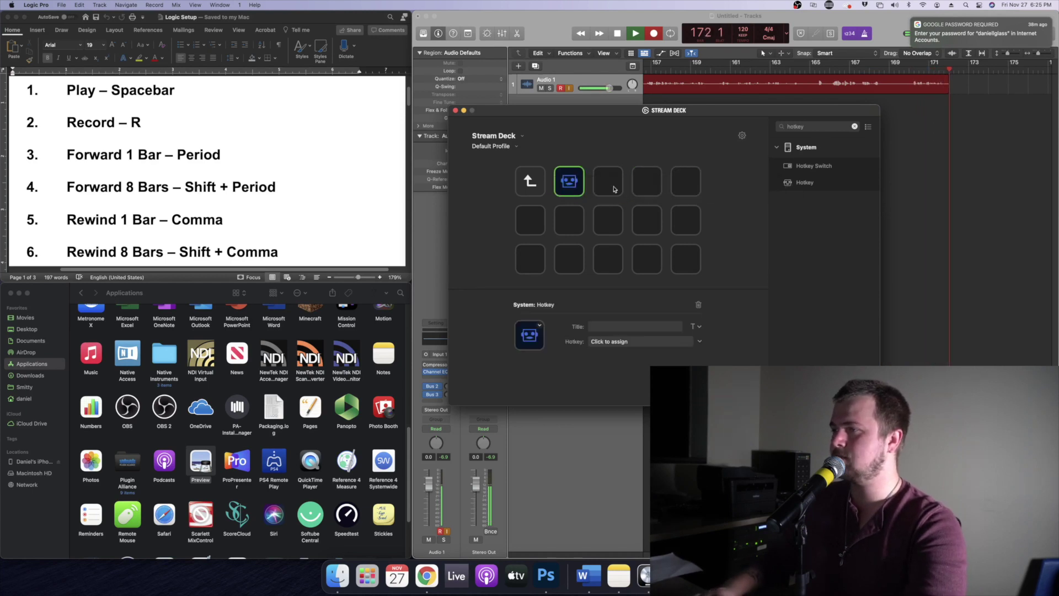
drag(792, 184, 608, 181)
drag(790, 182, 647, 181)
Fill every remaining empty key in the subfolder with a Hotkey action.
double_click(795, 184)
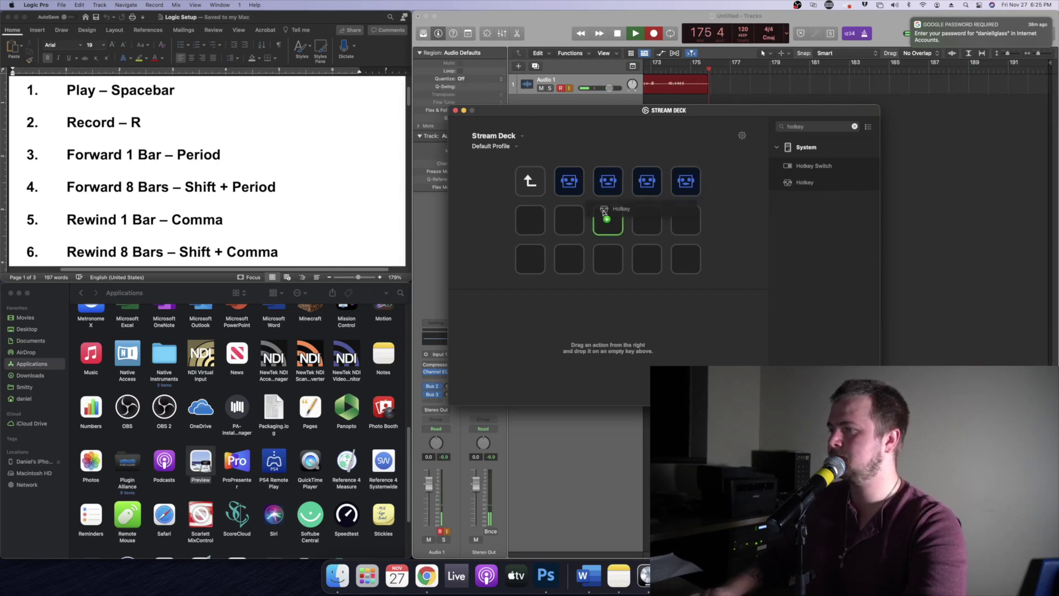
double_click(795, 183)
double_click(796, 184)
double_click(797, 184)
double_click(797, 186)
double_click(798, 185)
double_click(798, 185)
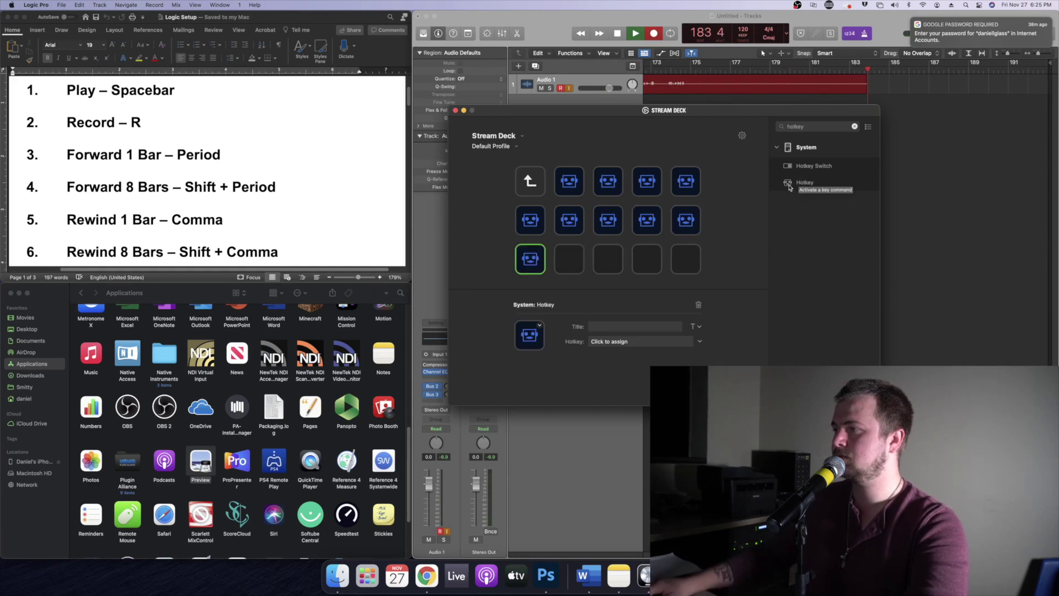
double_click(798, 185)
double_click(798, 185)
double_click(798, 185)
drag(798, 185, 688, 259)
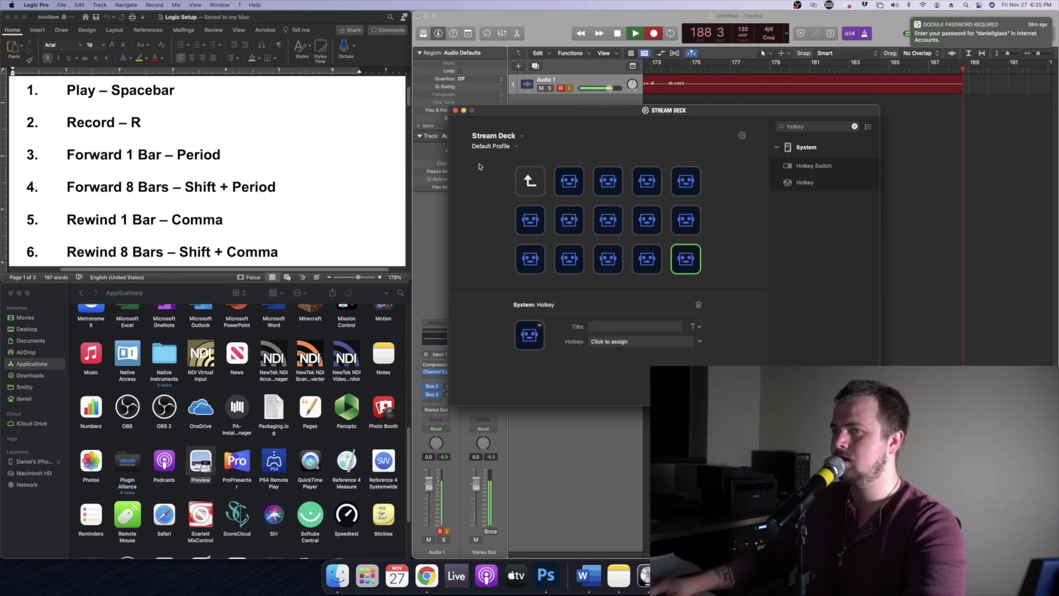
click(574, 187)
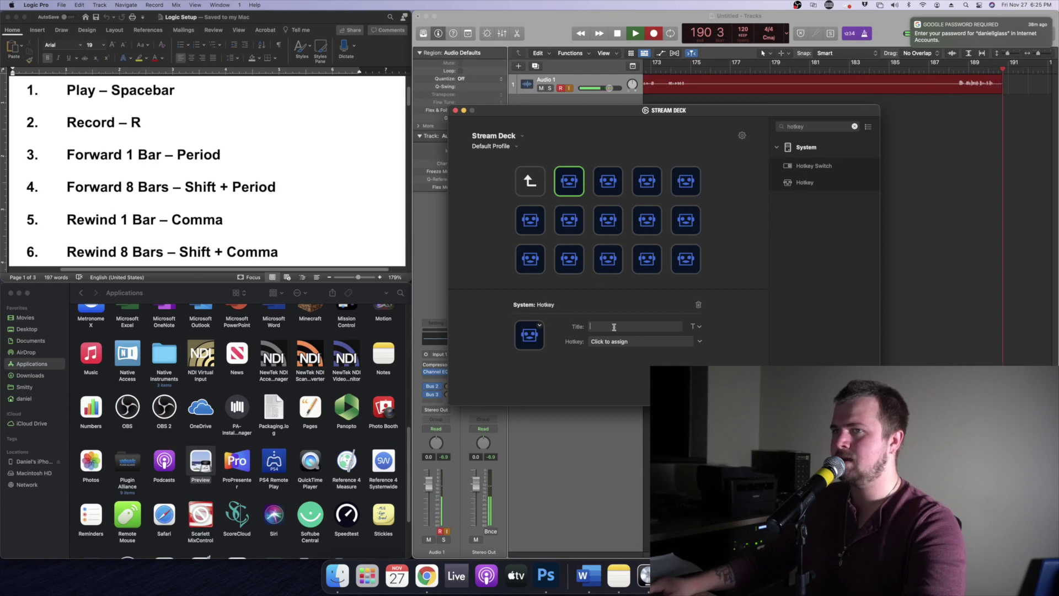
Title the first keys 'play' and 'record', with the Space and R hotkeys.
text(play)
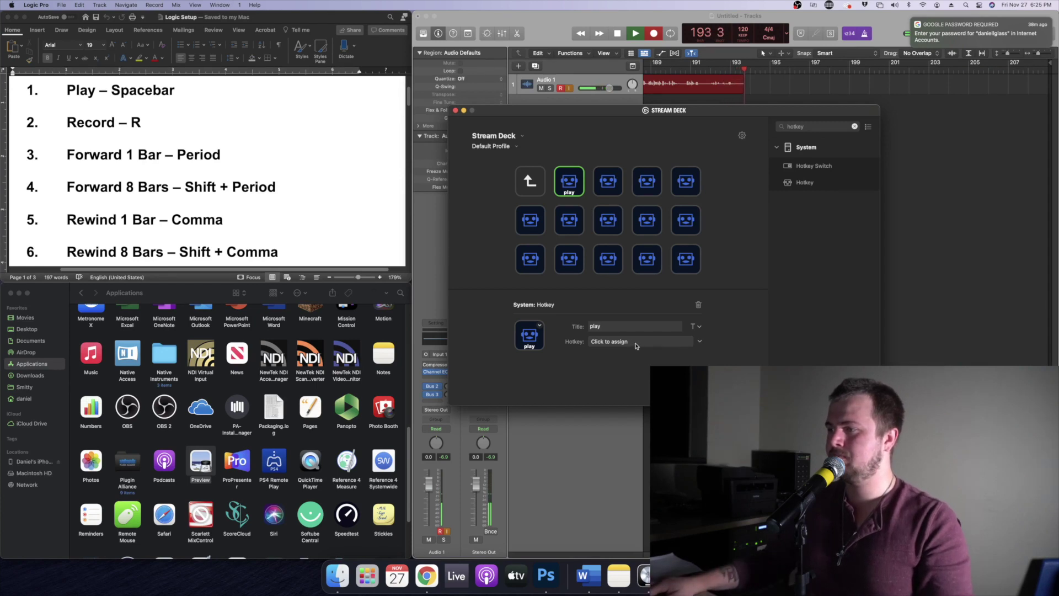
click(637, 342)
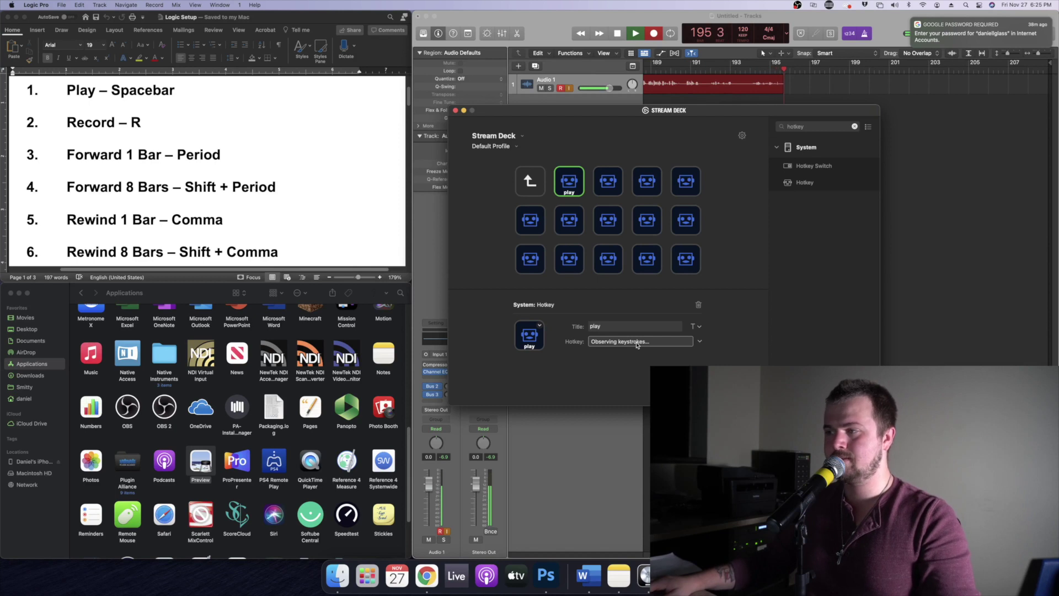
key(space)
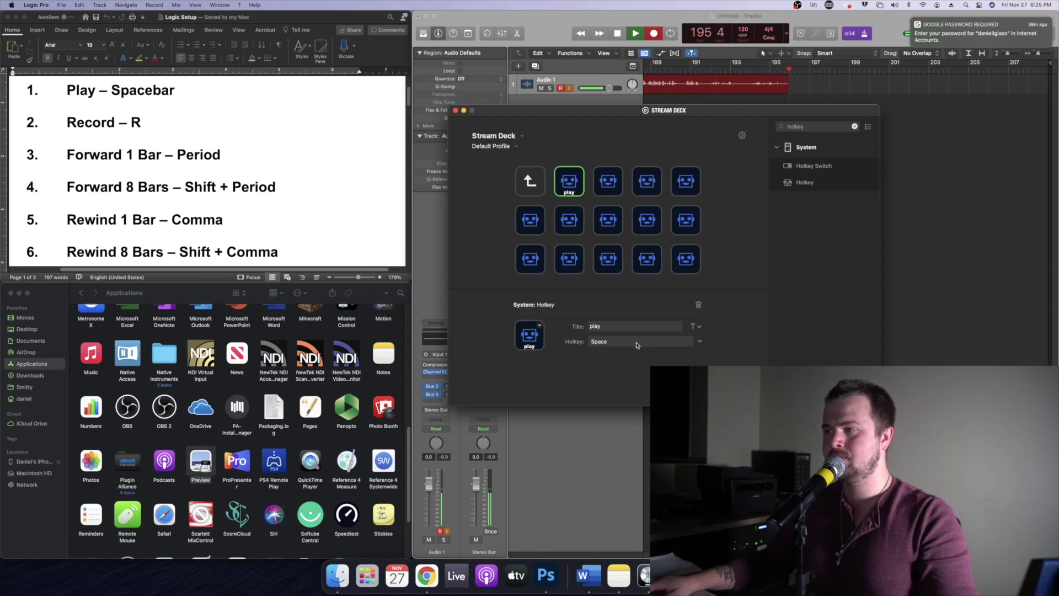
click(608, 182)
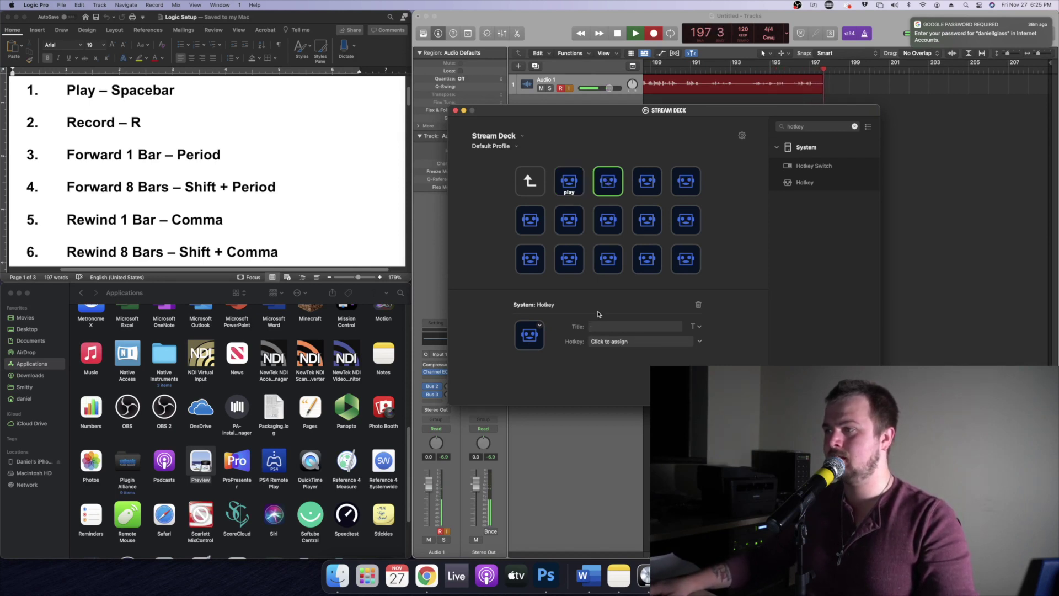
text(re)
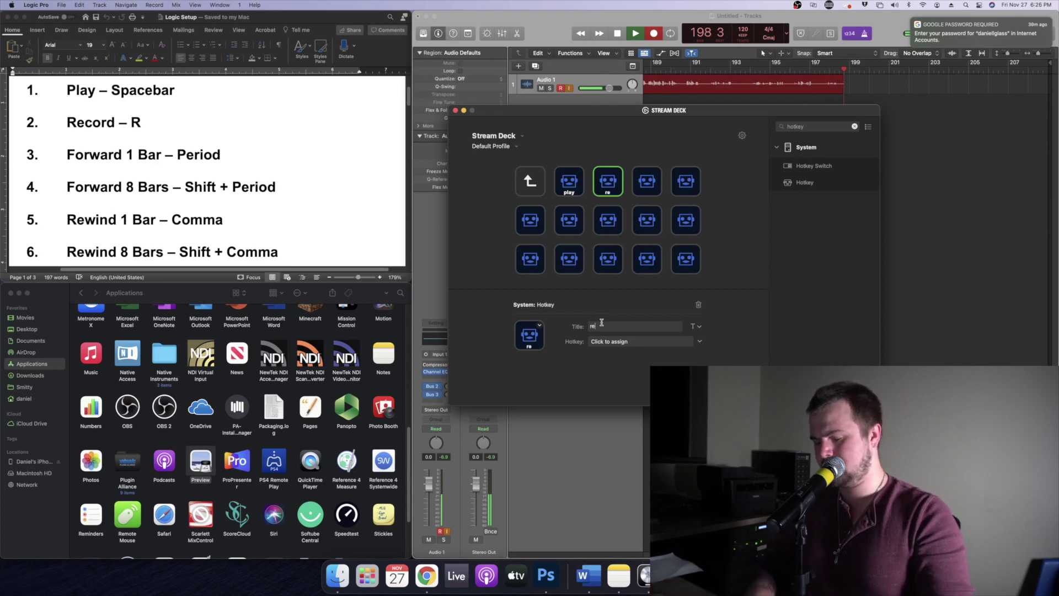
text(cord)
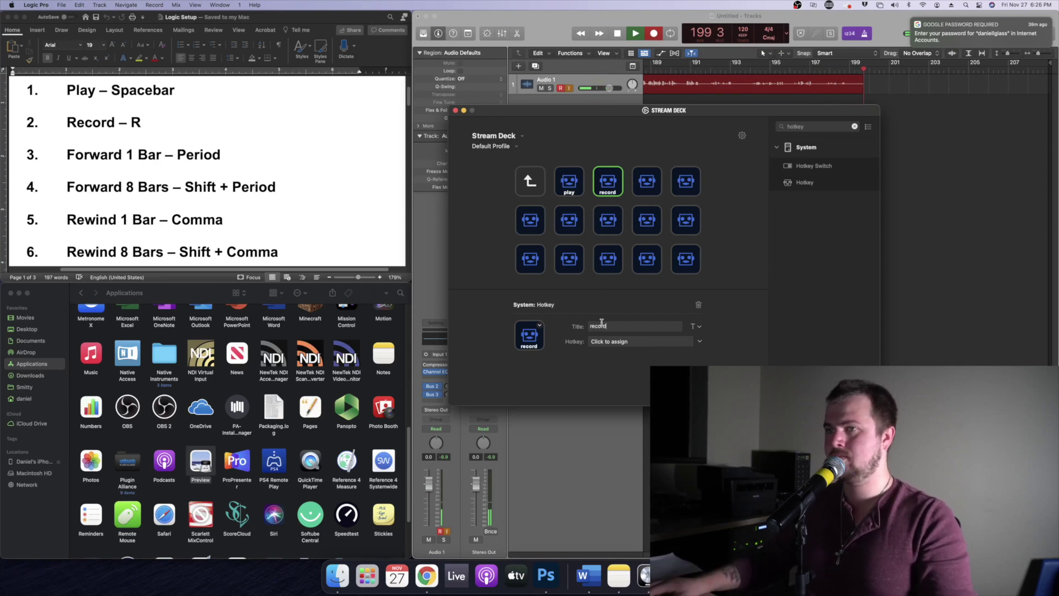
click(621, 341)
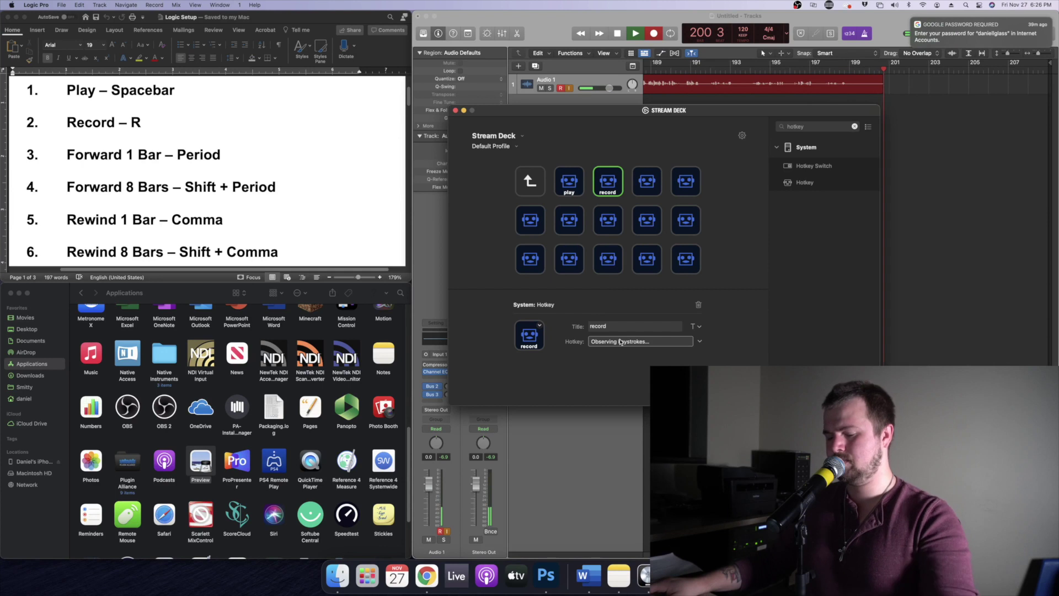
key(r)
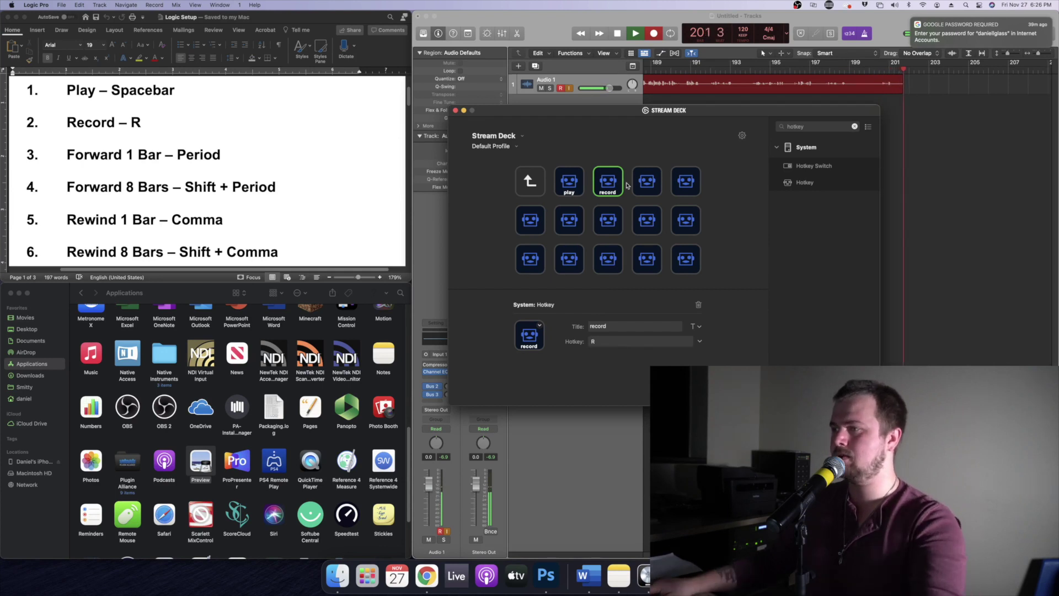
Title the fourth key 'Forward 1' on two lines, with the period hotkey.
click(648, 181)
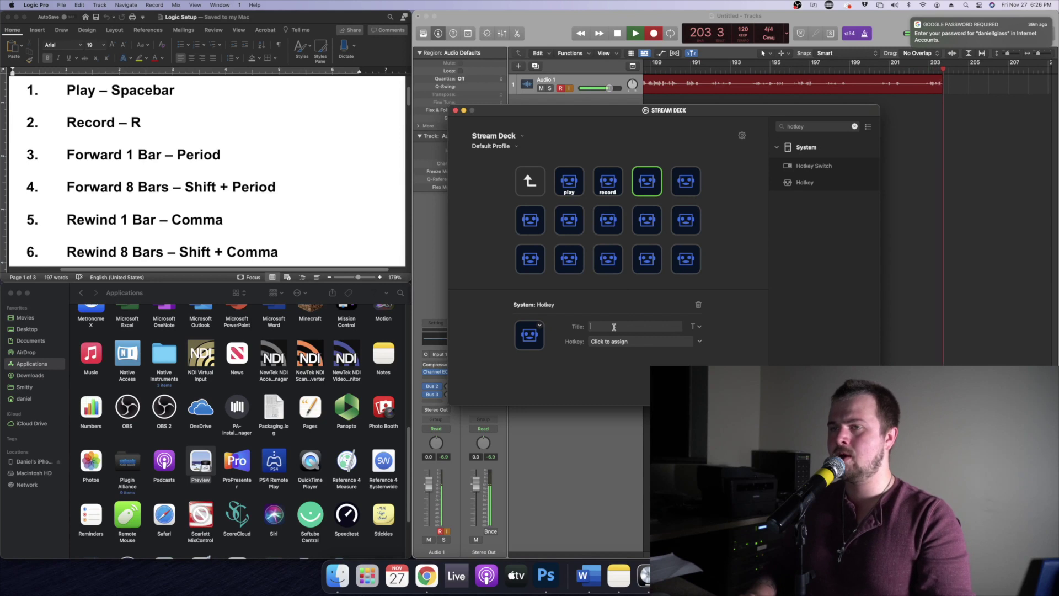
text(1)
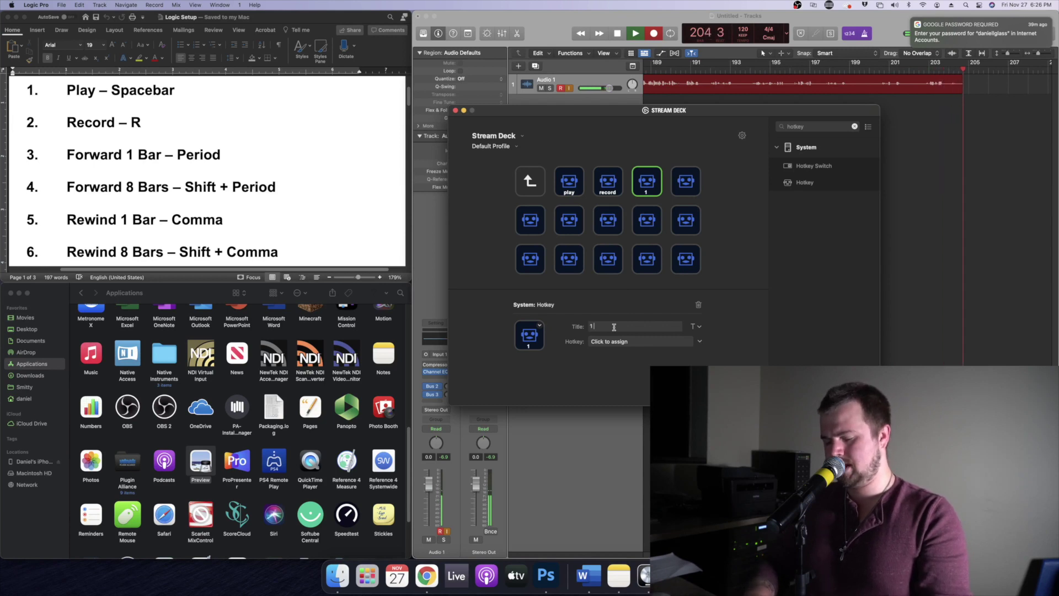
key(BackSpace)
text(Forw)
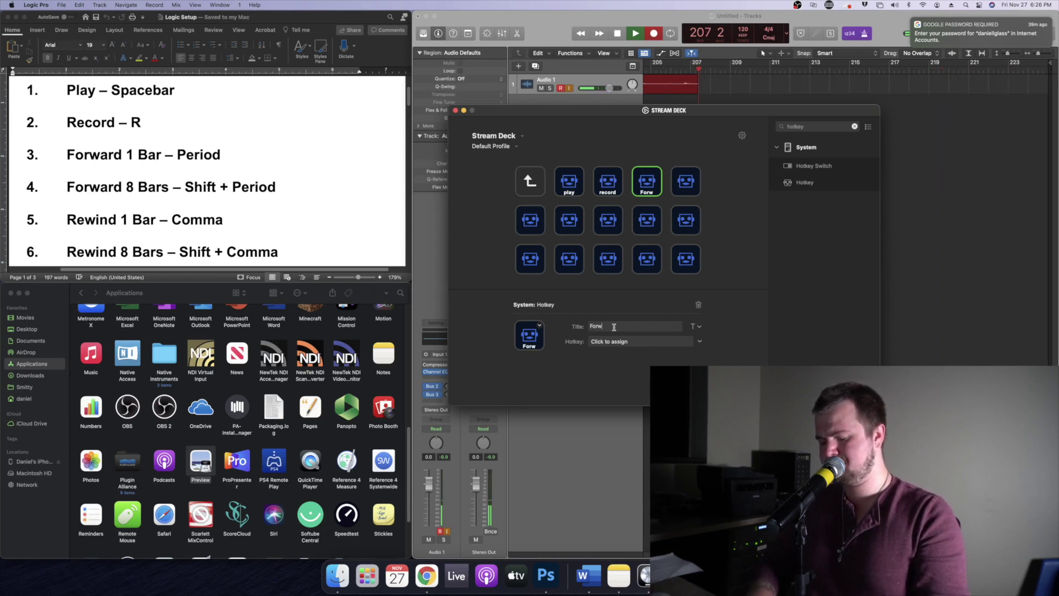
text(ard)
key(Return)
text(1)
key(Return)
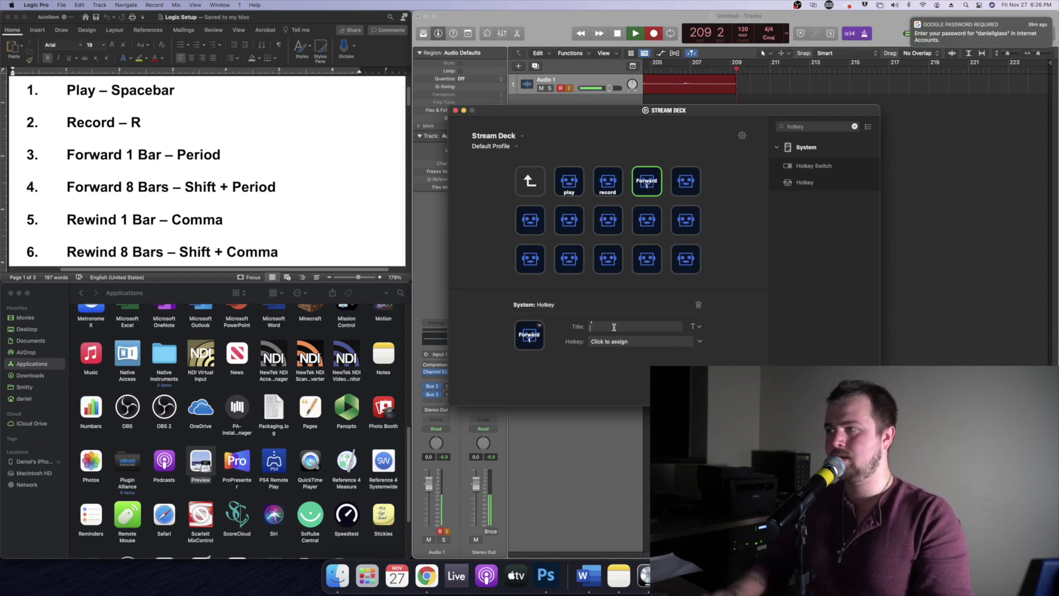
click(638, 342)
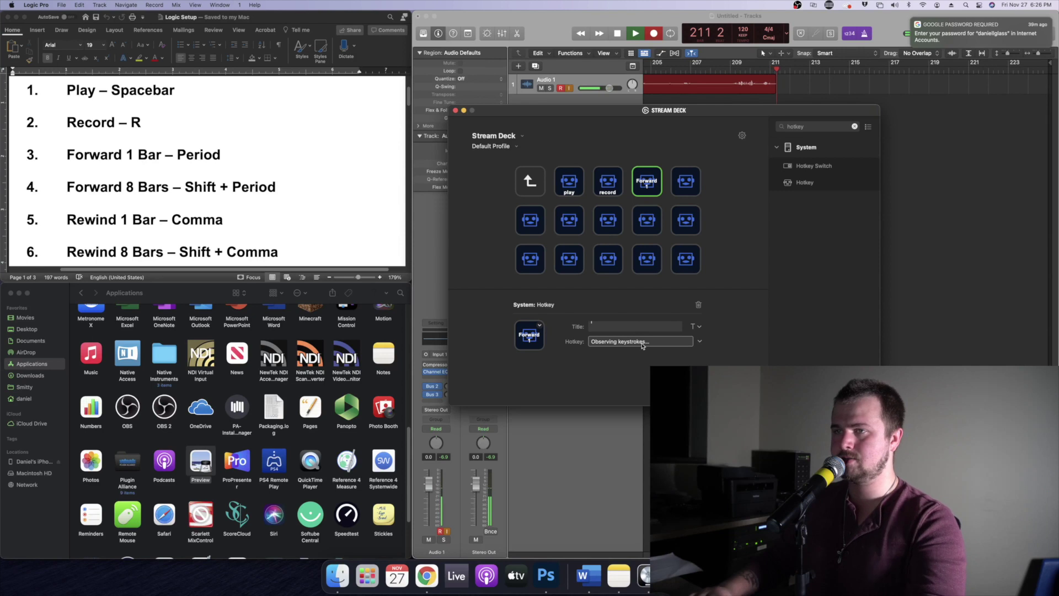
key(period)
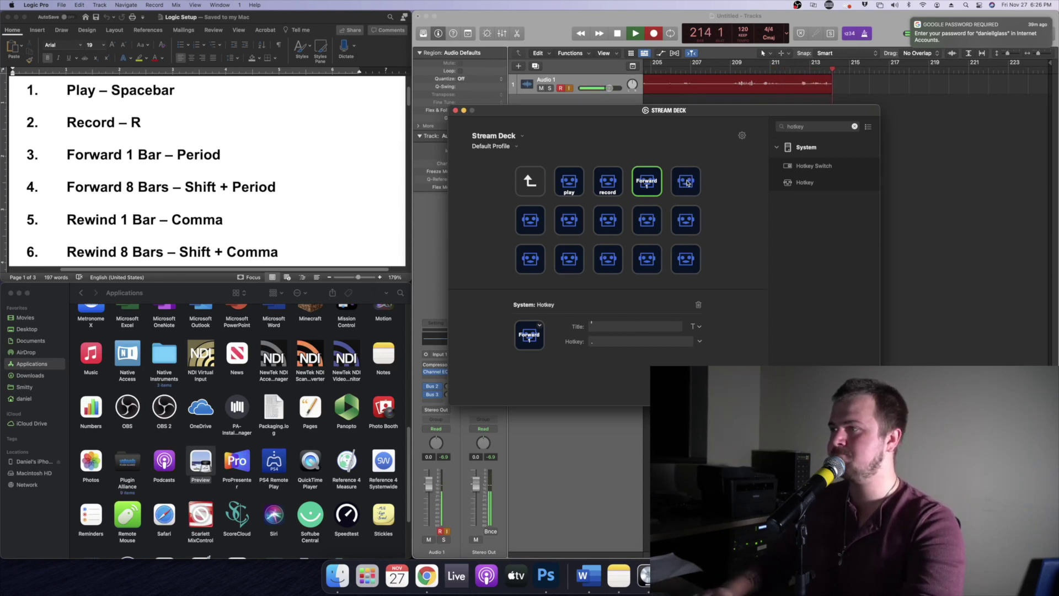
click(686, 182)
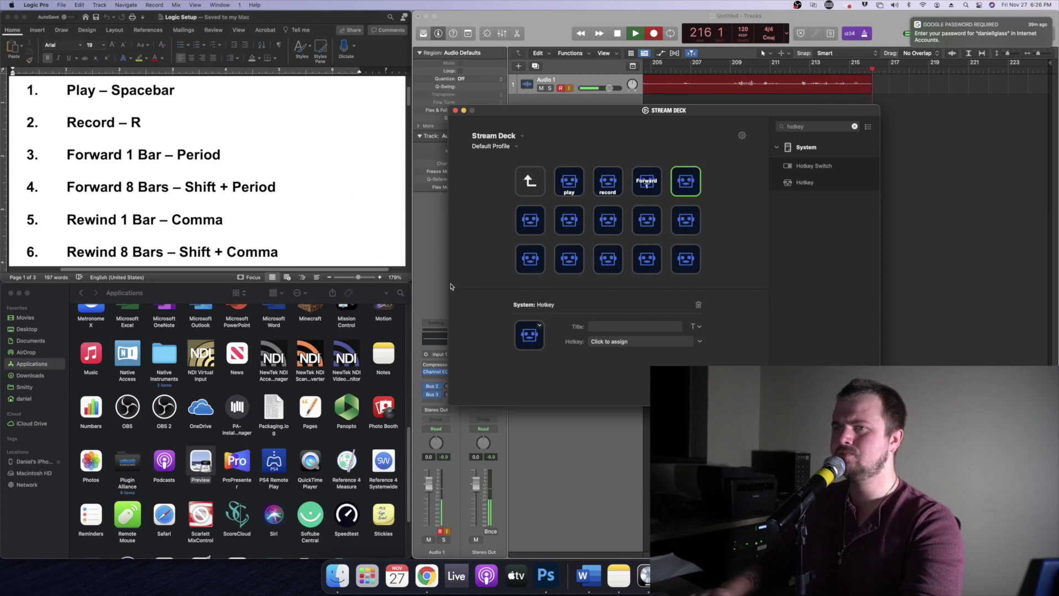
Title the fifth key 'forward 8' with Shift+period, and give the rewind key comma.
click(612, 328)
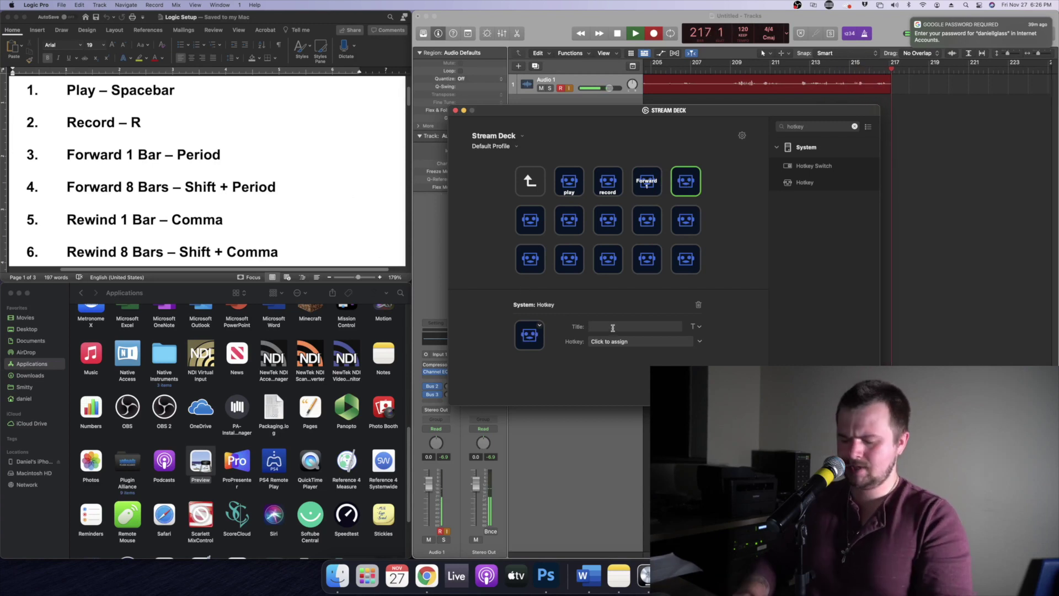
text(forward 8)
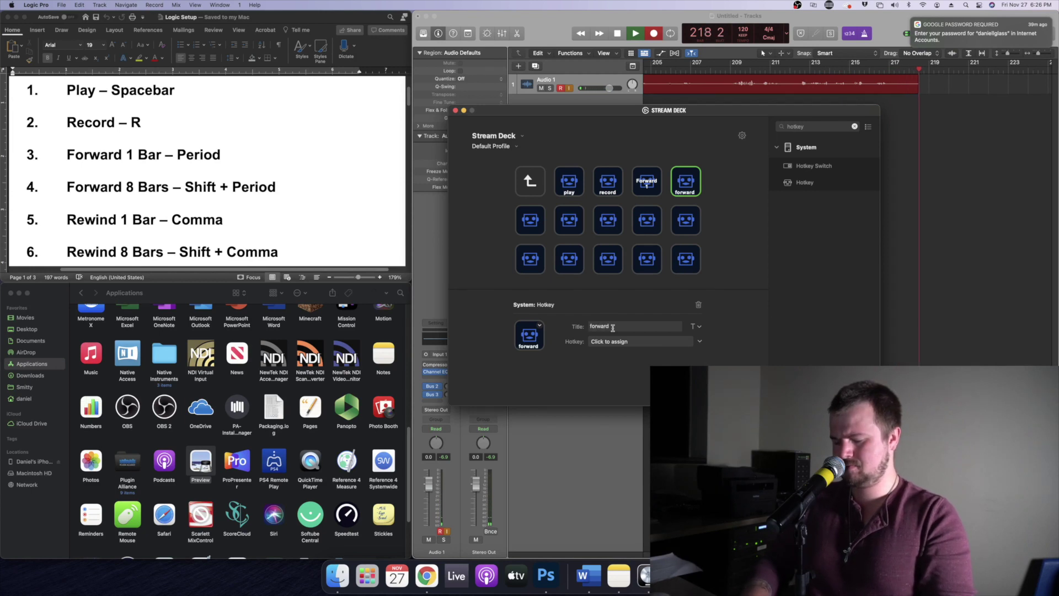
click(626, 342)
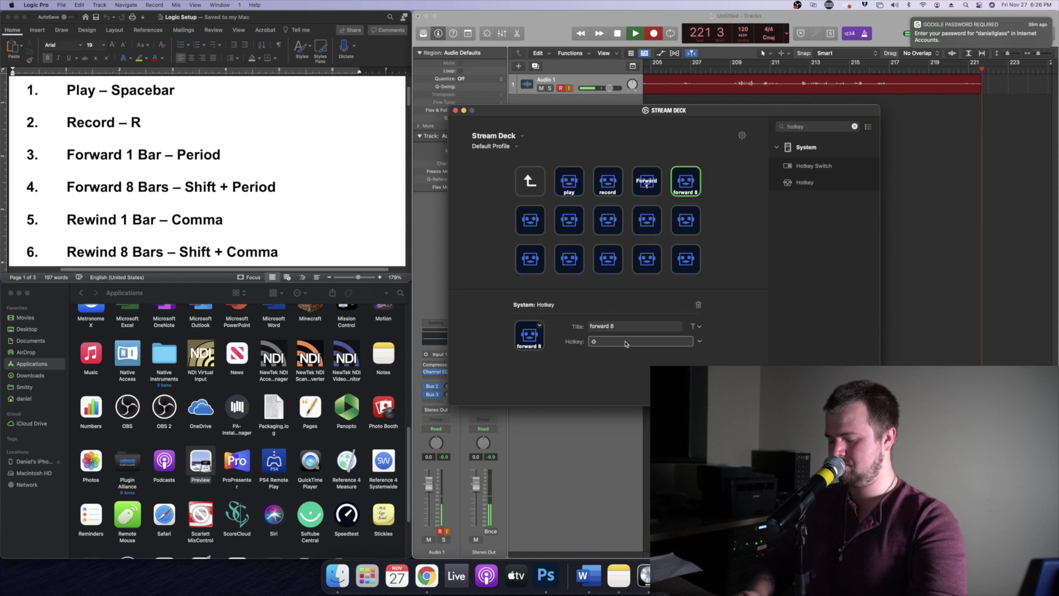
key(shift+period)
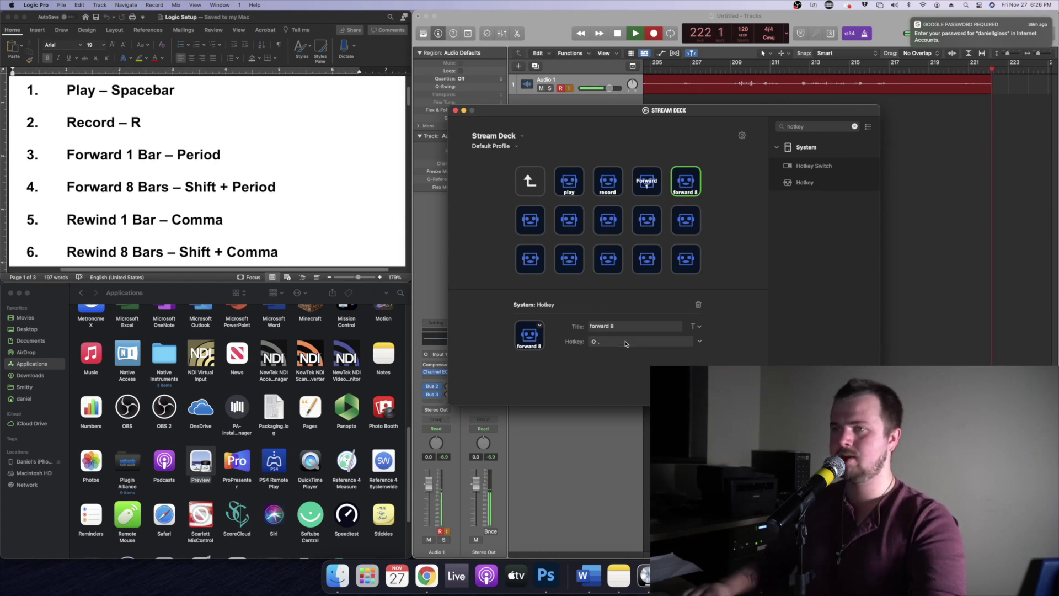
click(527, 220)
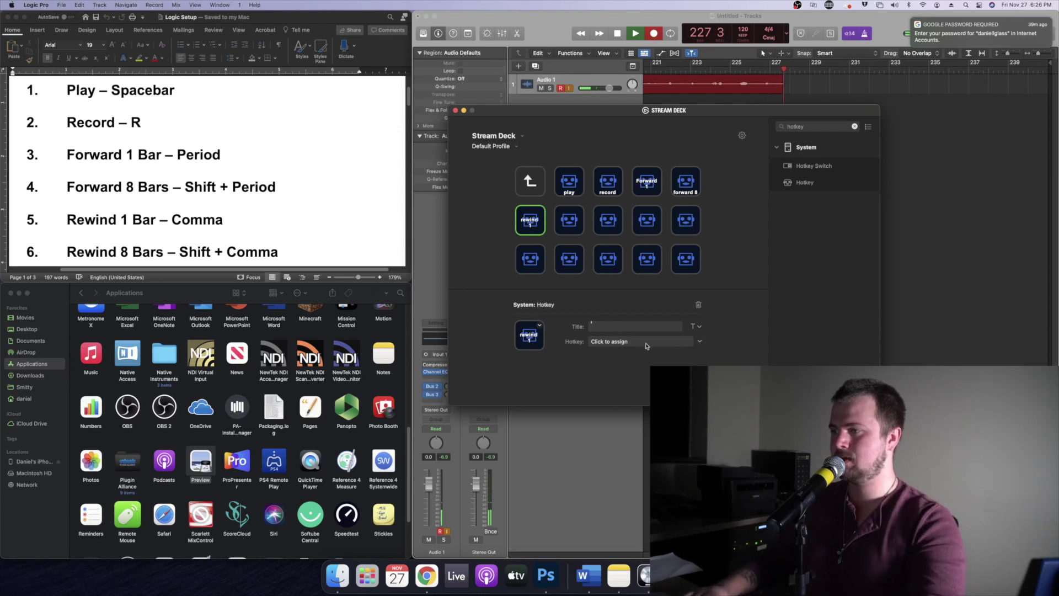
key(comma)
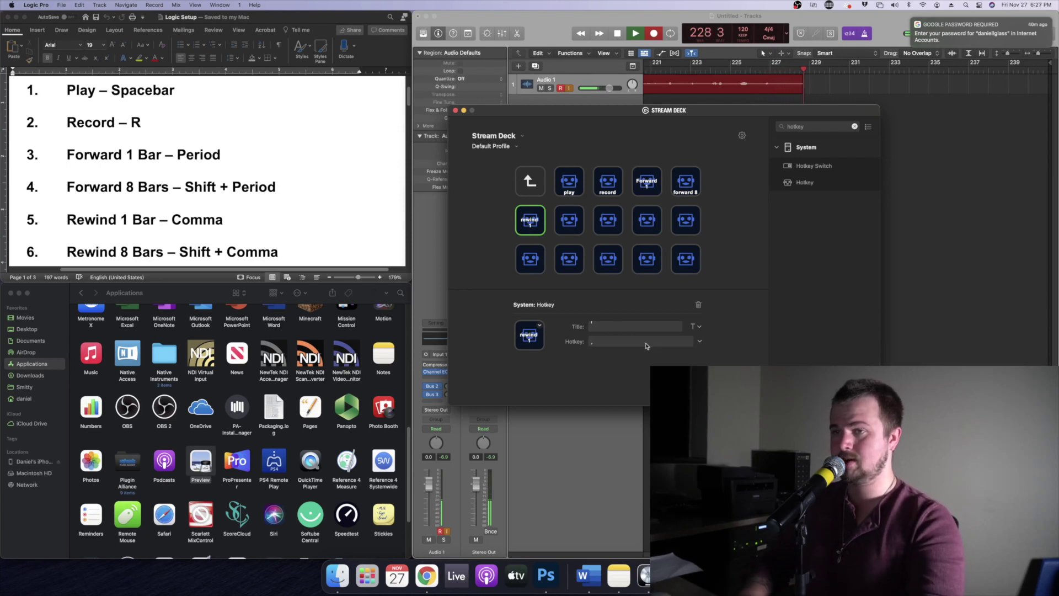
Title the next key 'rewind 8' on two lines, with the Shift+comma hotkey.
click(573, 219)
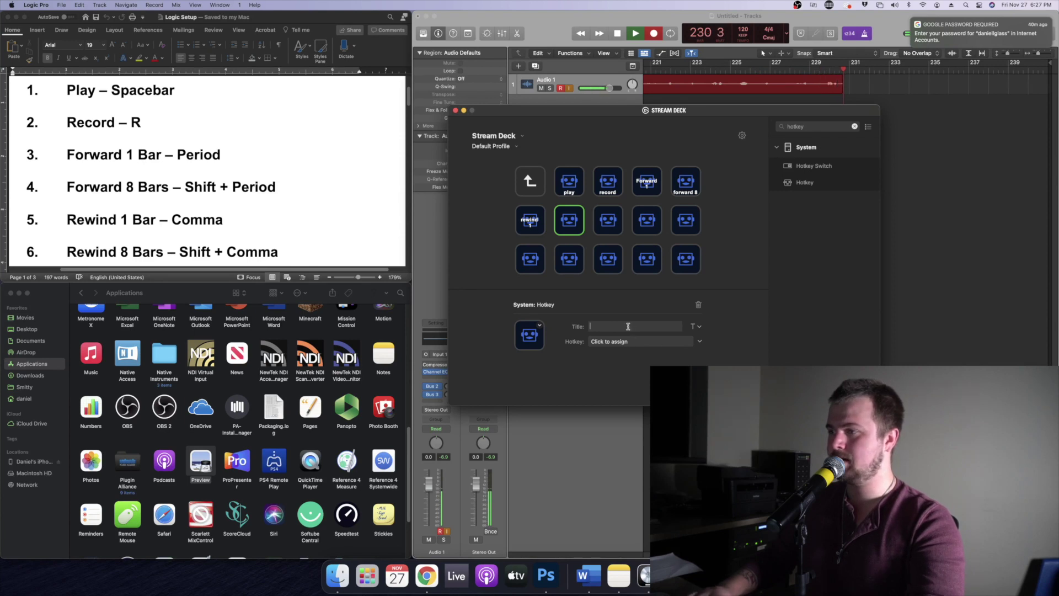
text(rewind)
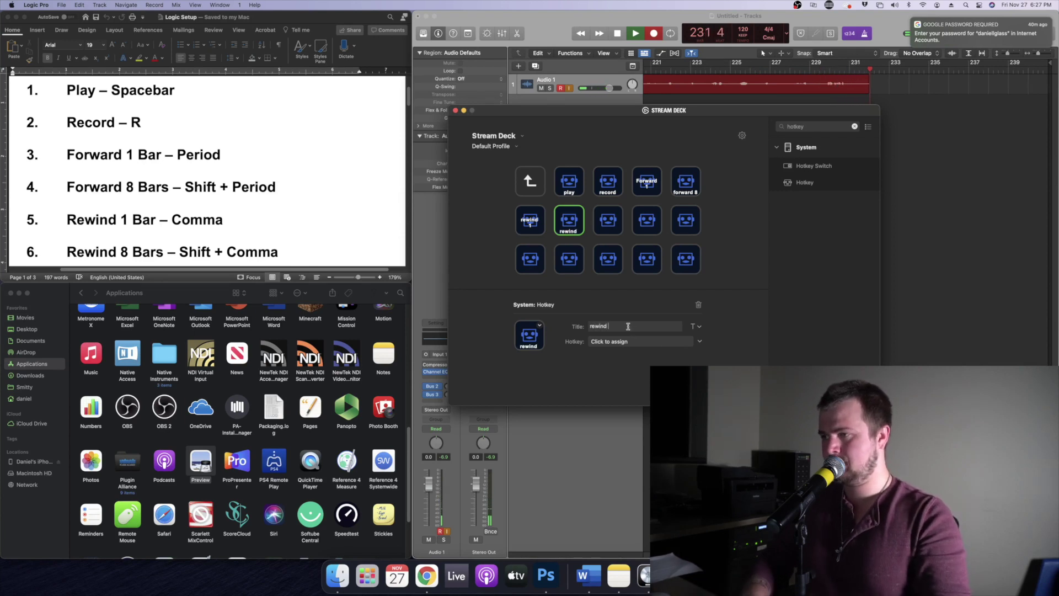
key(Return)
text(8)
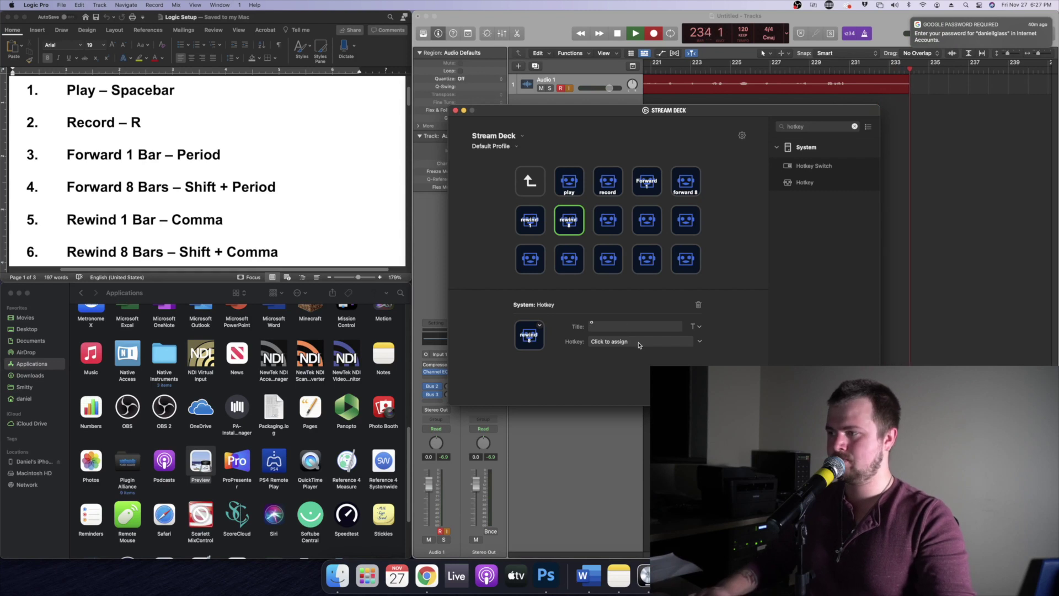
click(639, 343)
key(shift+comma)
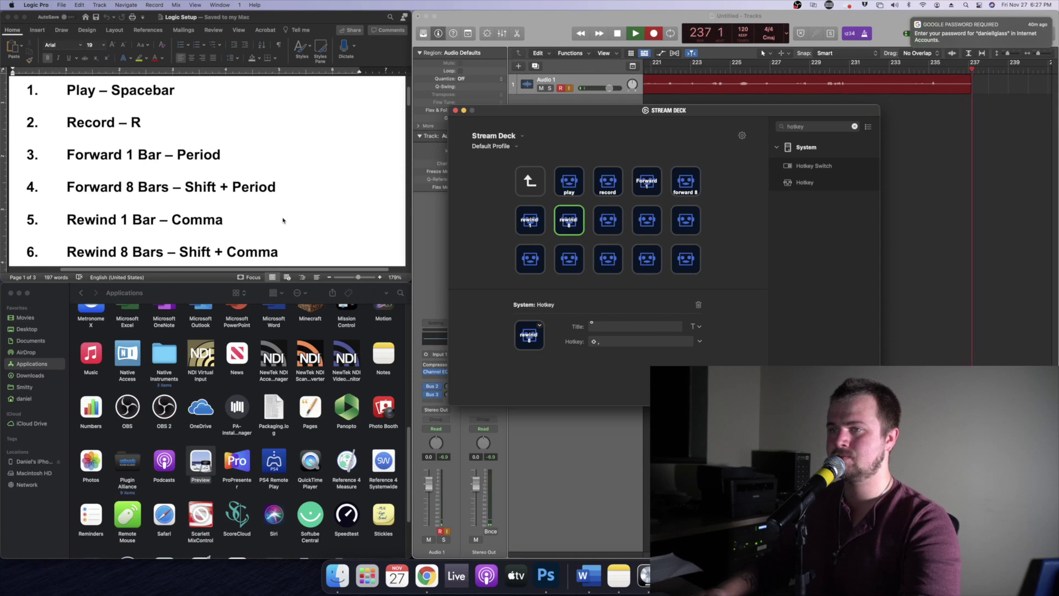
Title the key after rewind 8 'enable track', with the Control+R hotkey.
scroll(293, 218, down, 3)
scroll(293, 218, down, 1)
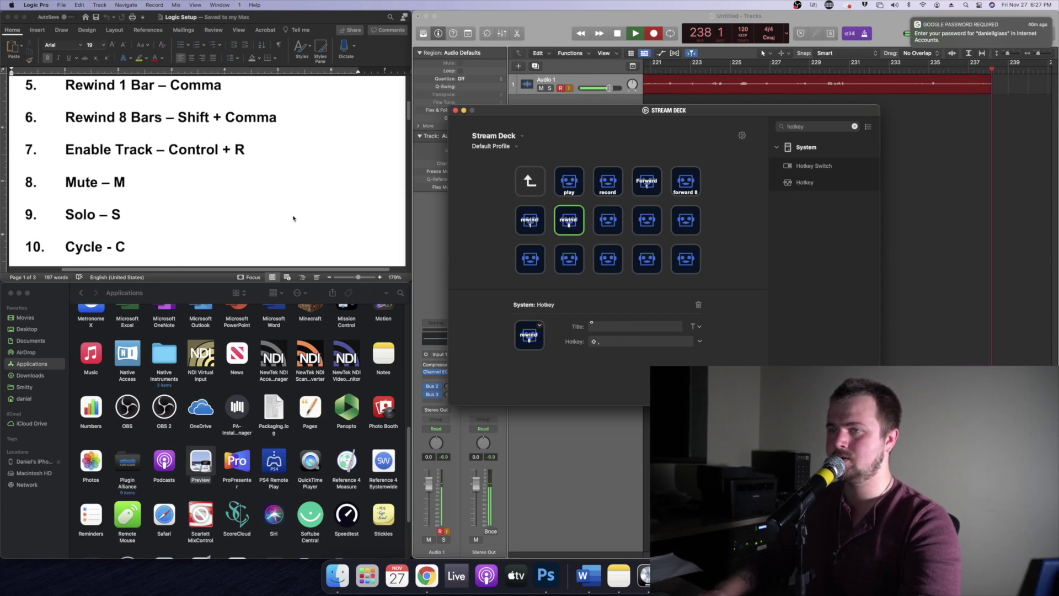
click(612, 221)
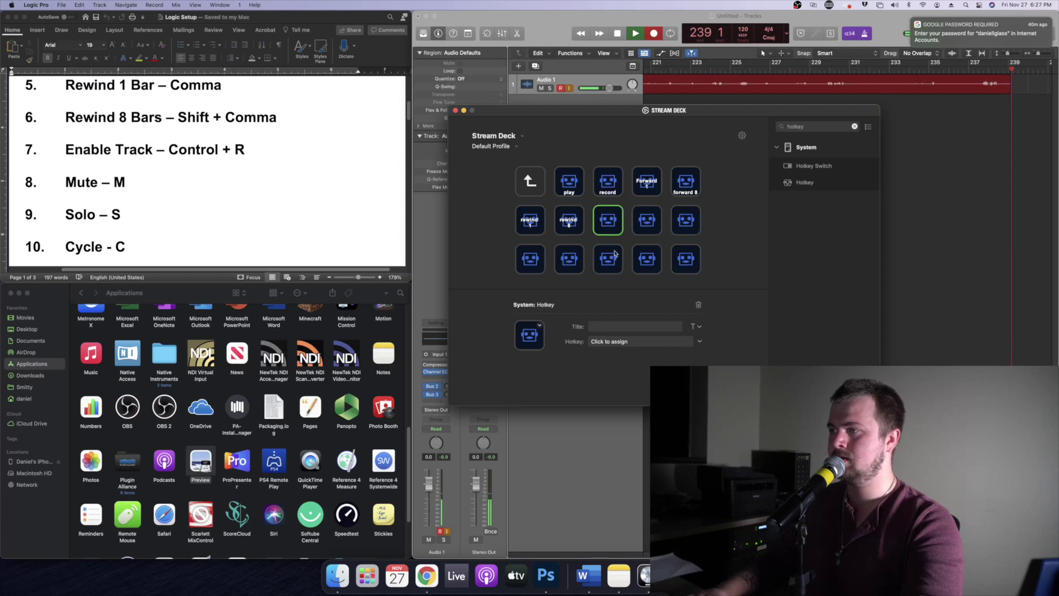
click(609, 325)
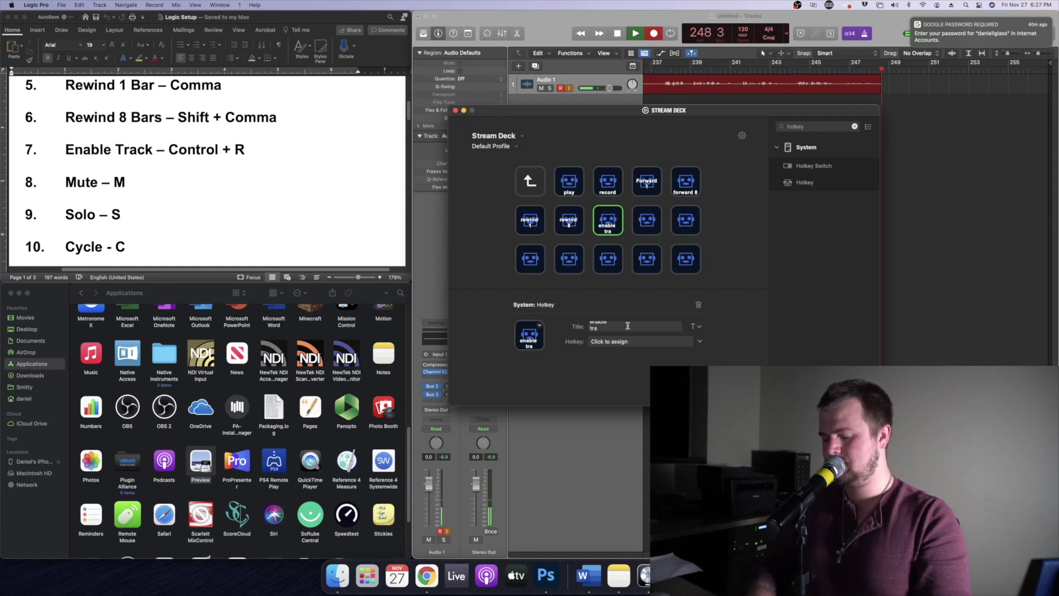
text(ck)
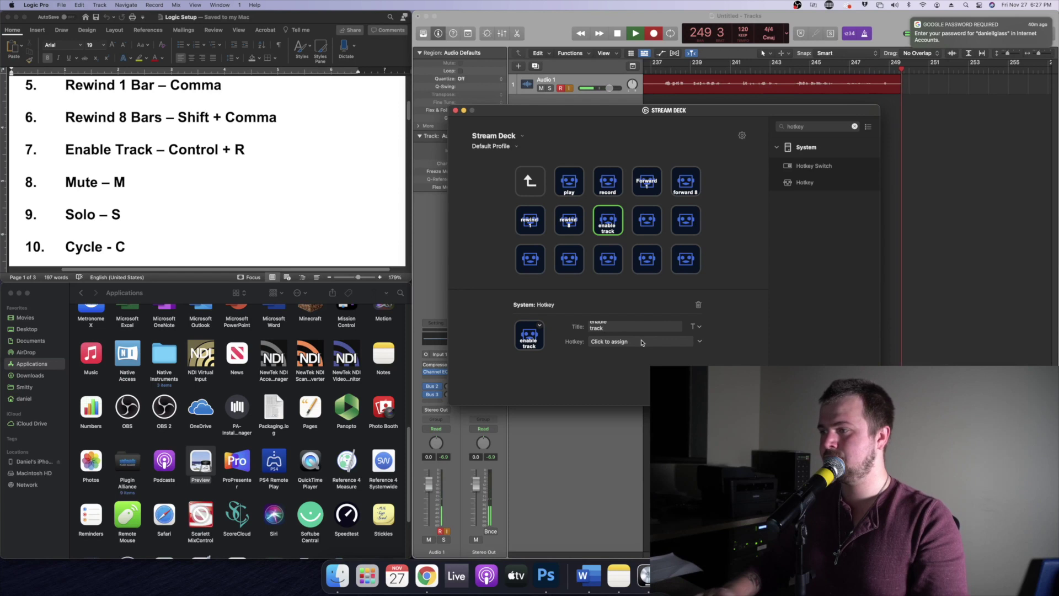
click(641, 342)
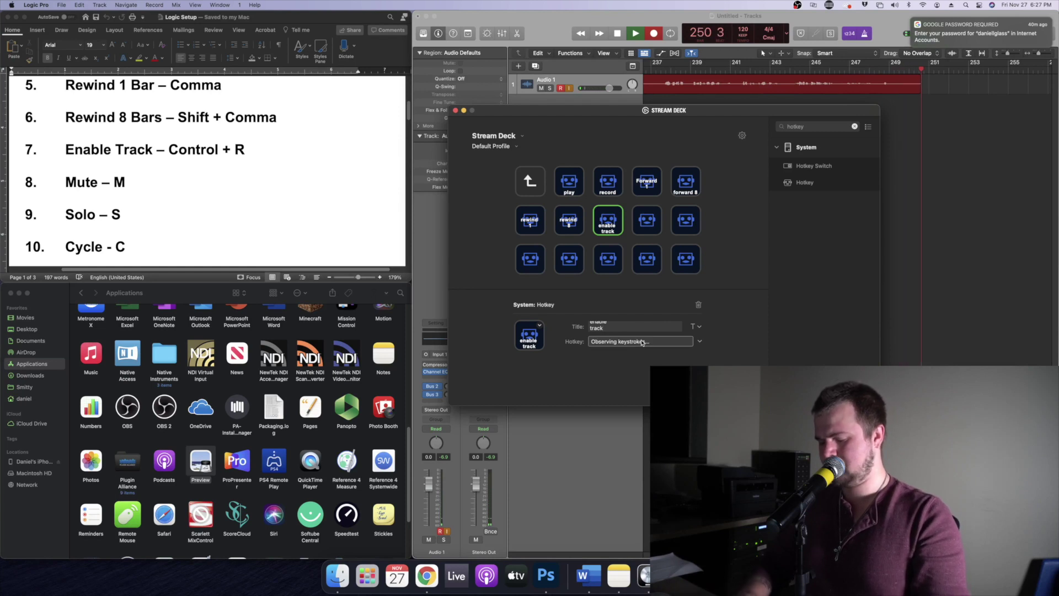
key(ctrl+r)
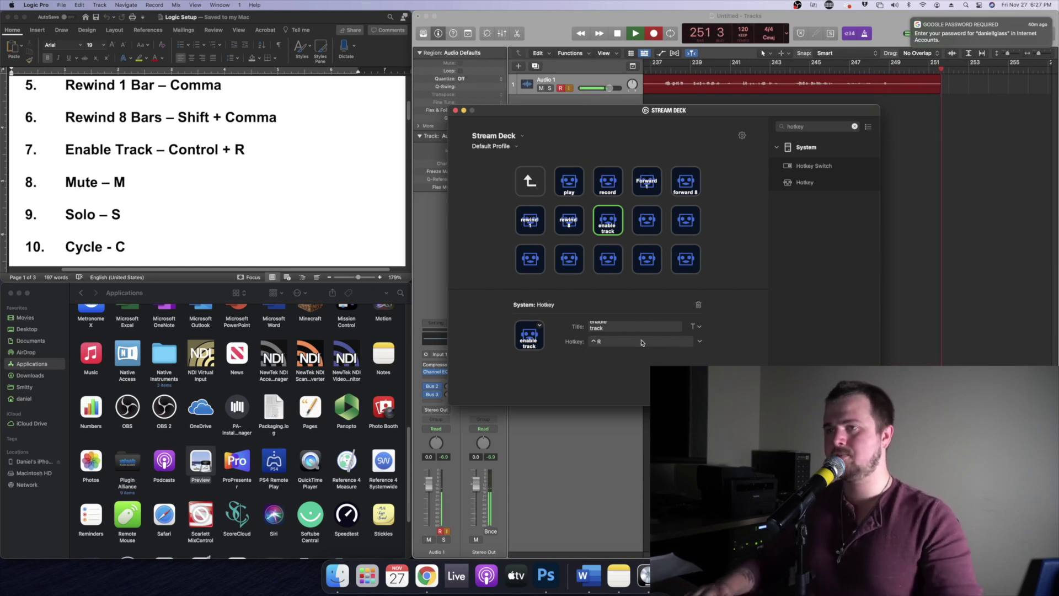
Add a key titled 'mute' with the M hotkey.
click(642, 224)
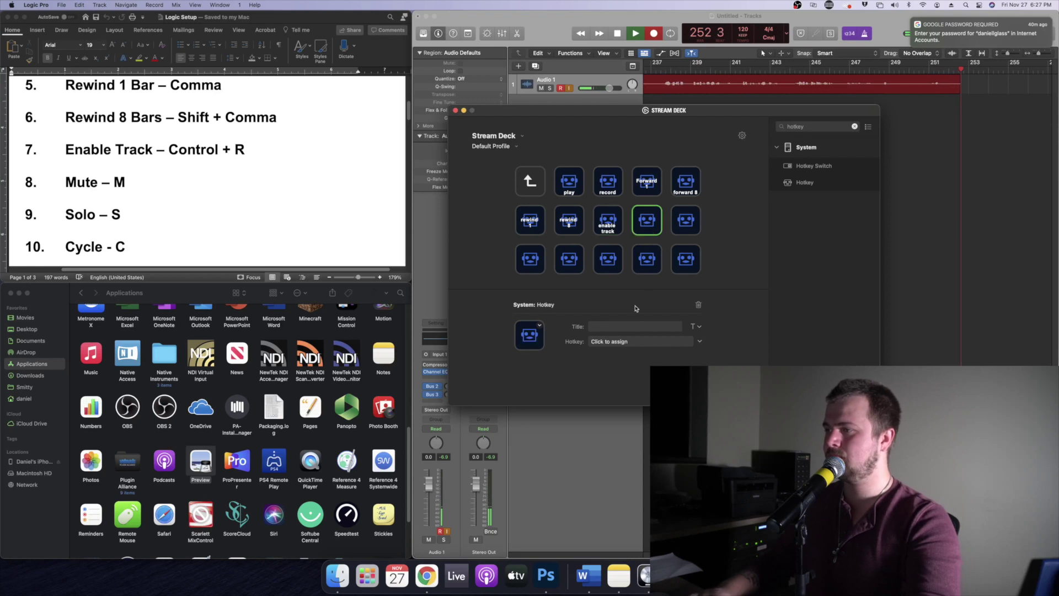
click(622, 327)
text(mut)
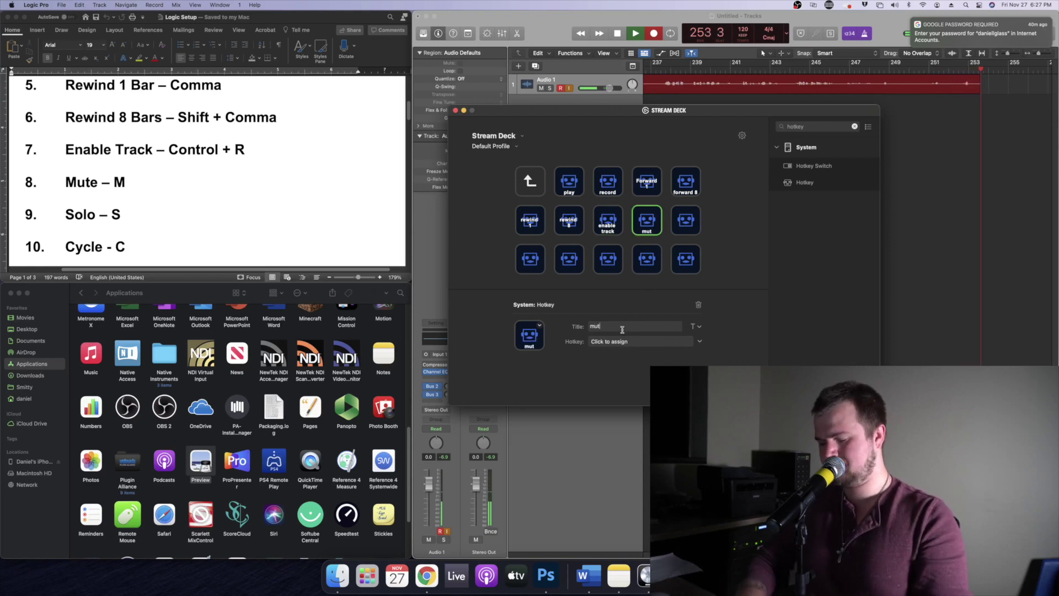
text(e)
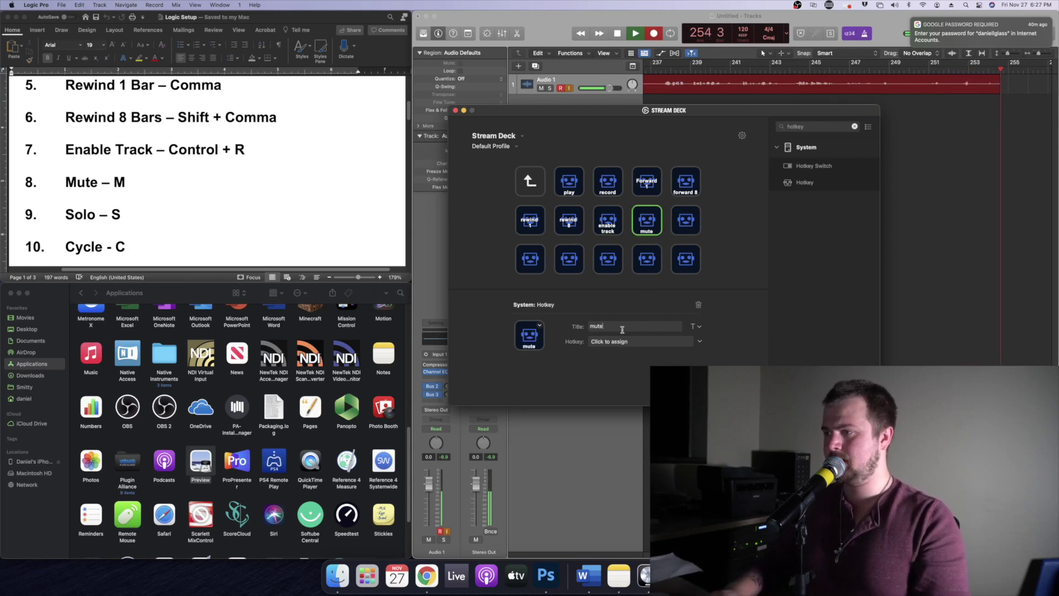
click(631, 342)
key(m)
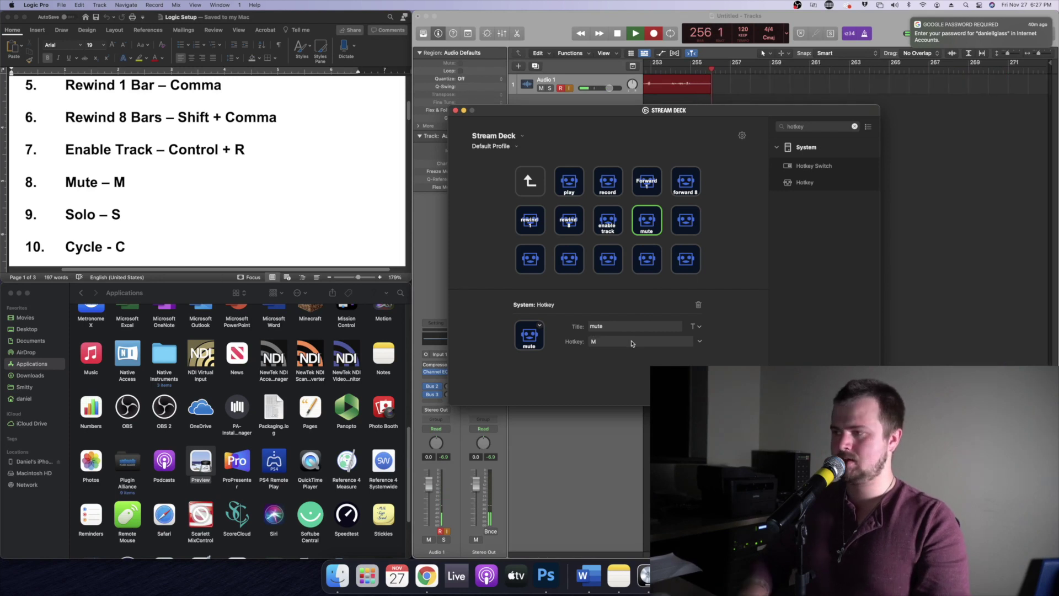
Set up the solo key and a bottom-row cycle key with the C hotkey.
click(690, 222)
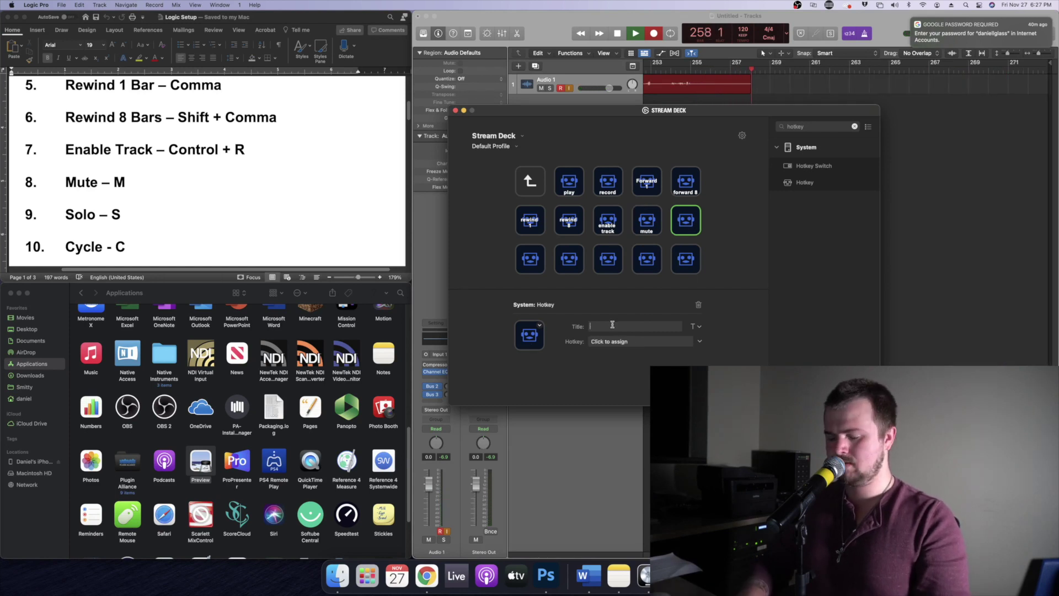
click(624, 342)
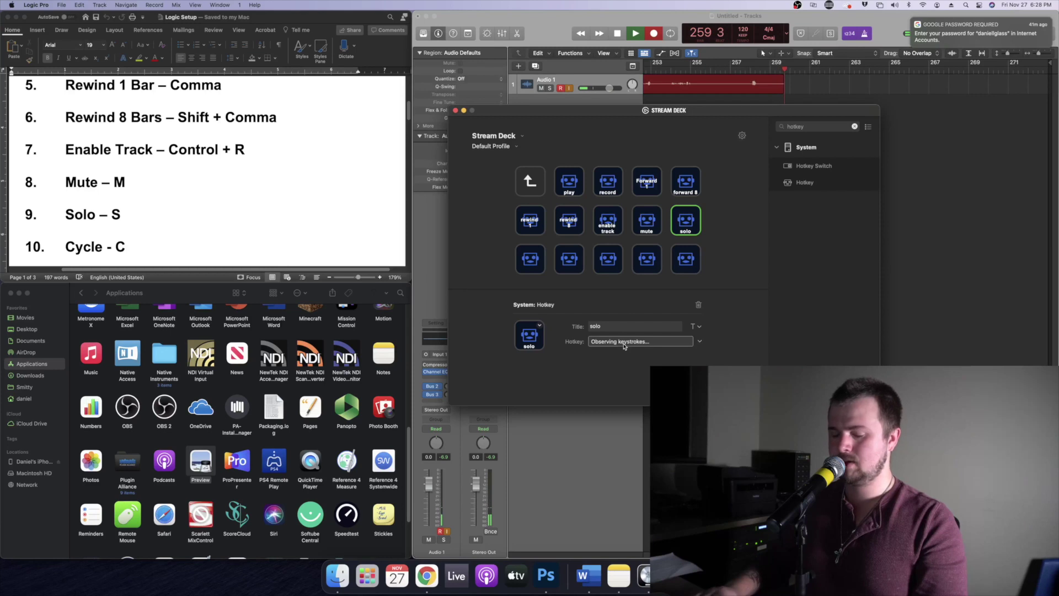
click(531, 261)
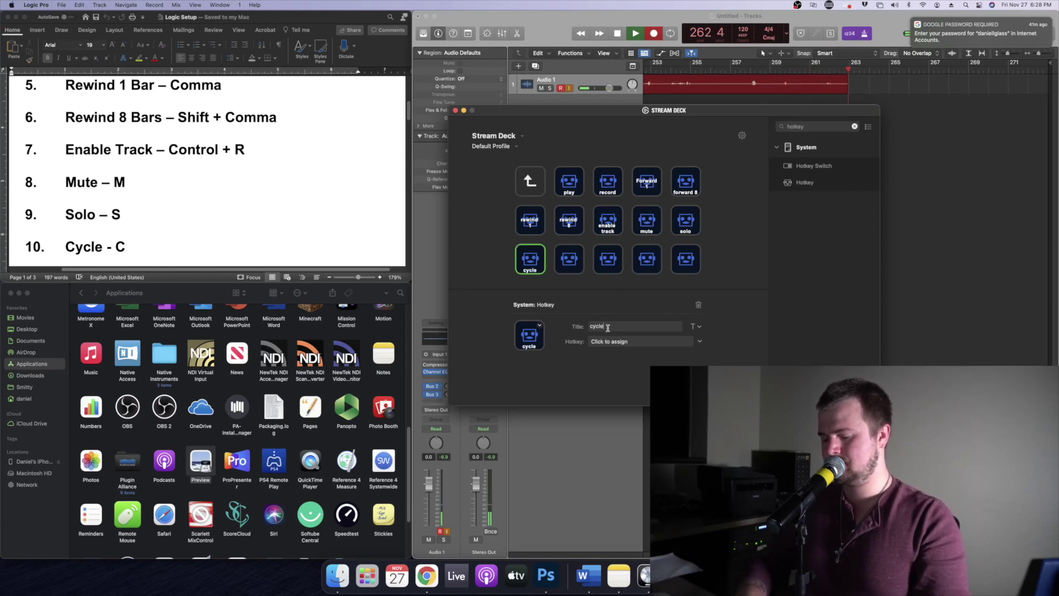
click(621, 342)
key(c)
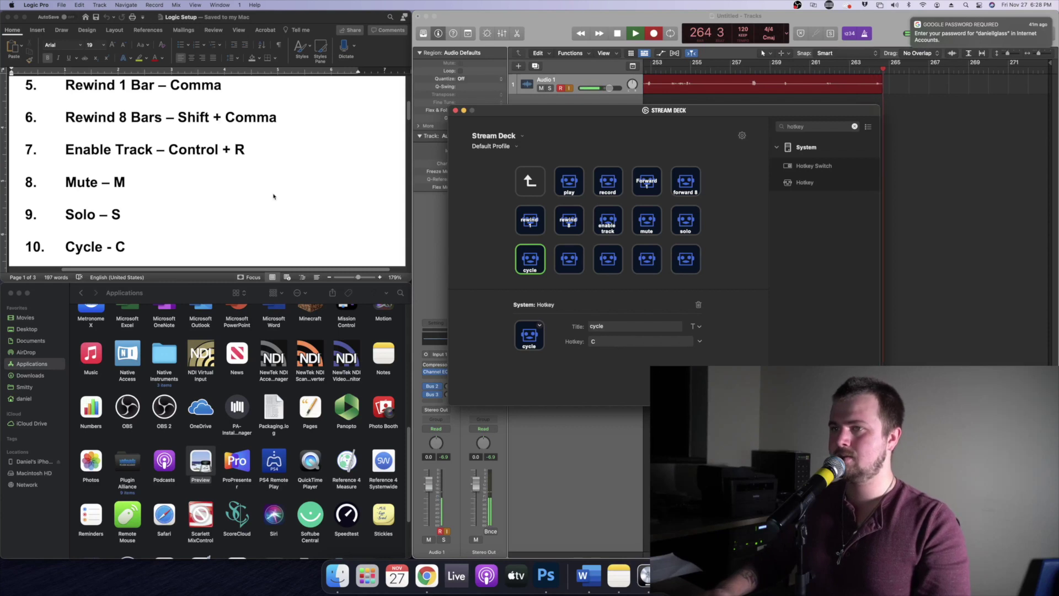
scroll(274, 196, down, 5)
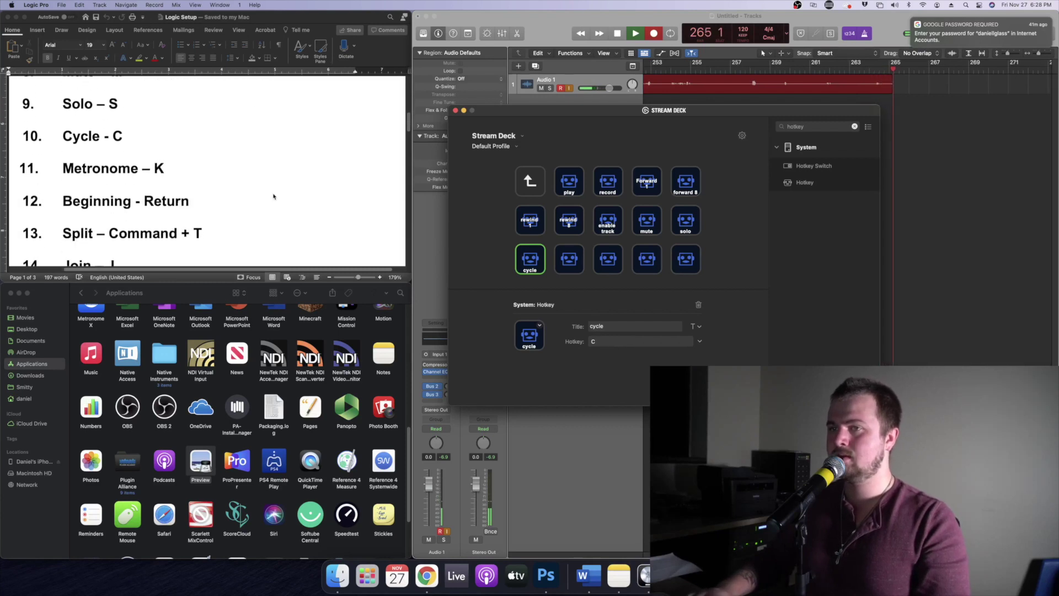
Title the second bottom-row key 'metronome' on a raised line, with the K hotkey.
click(580, 265)
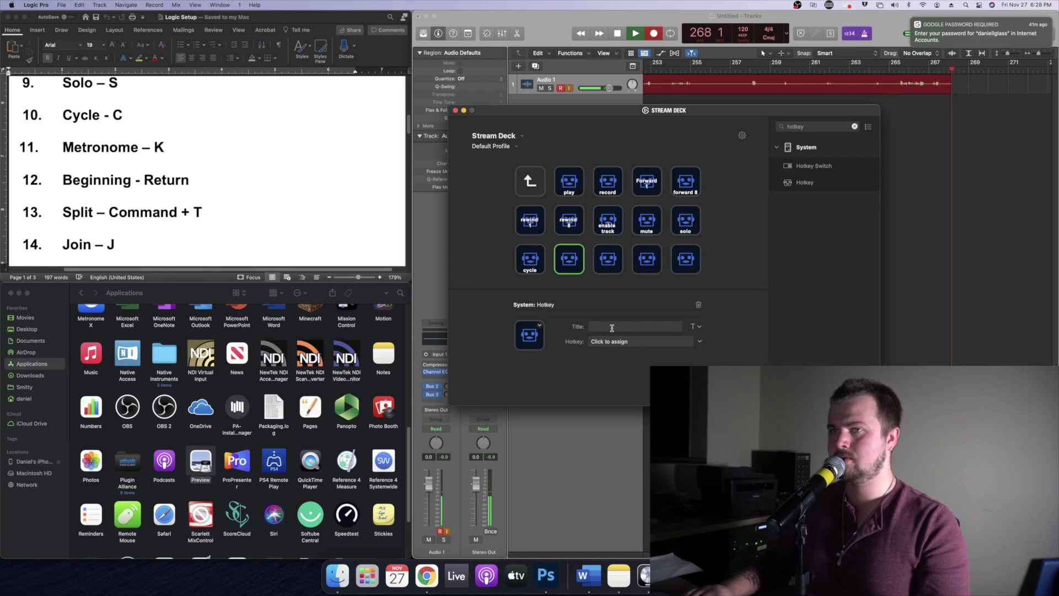
text(metro)
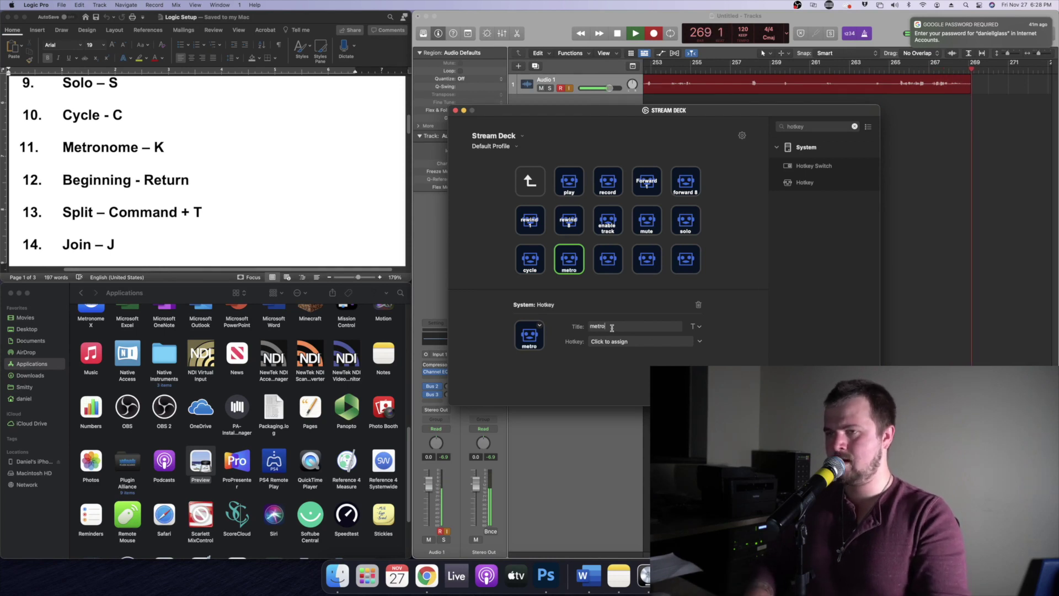
text(nome)
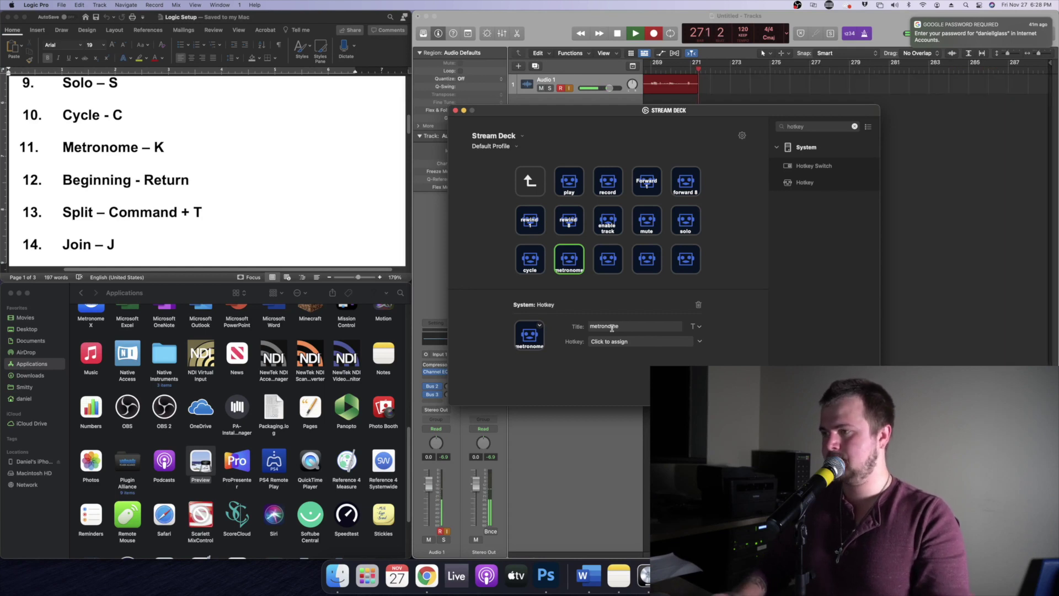
key(Return)
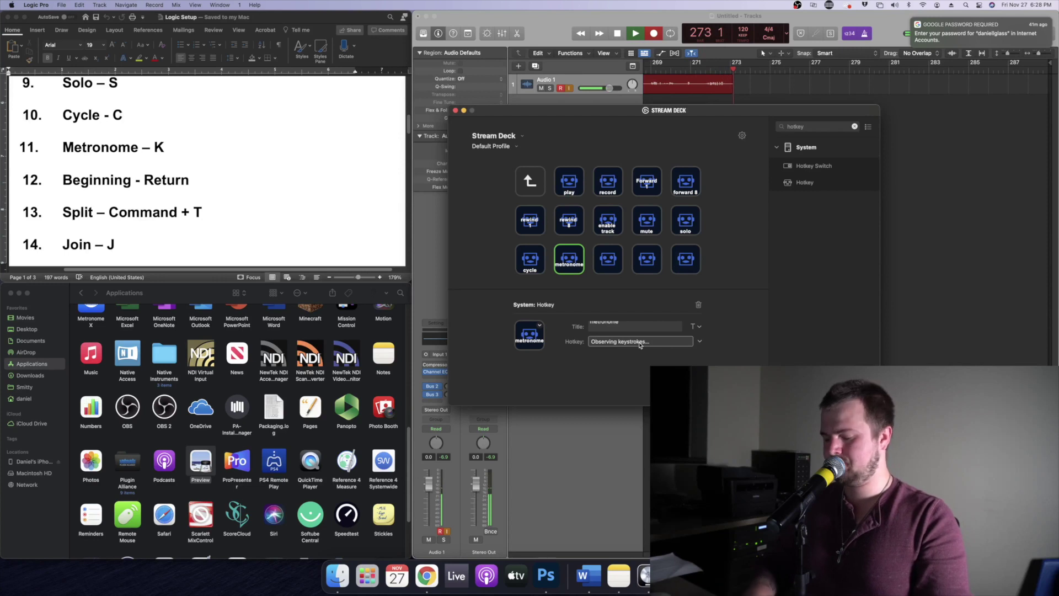
key(k)
Assign the Return hotkey to the begin key beside metronome.
click(612, 269)
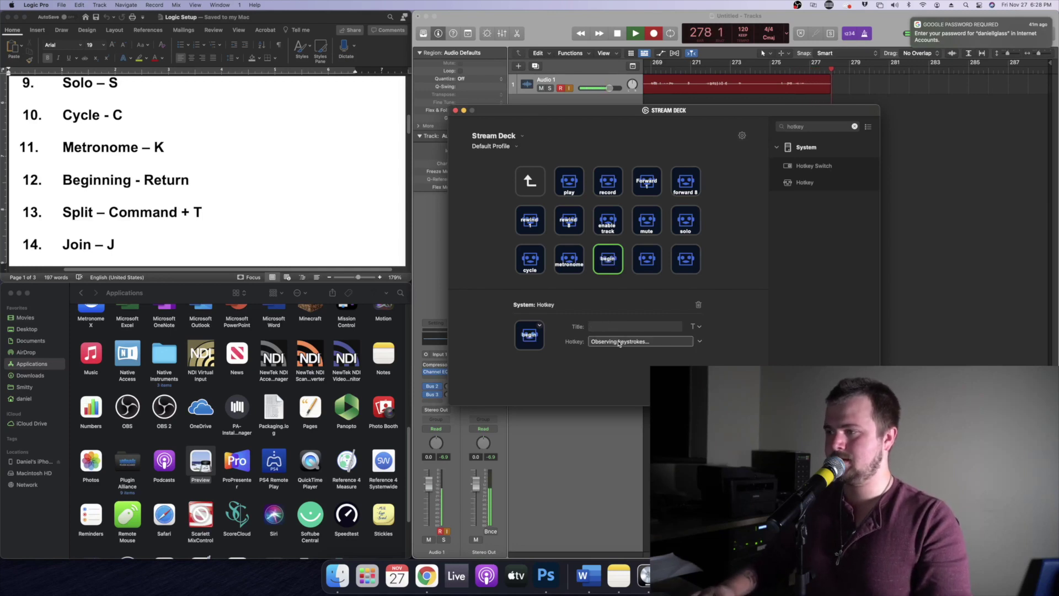
key(Return)
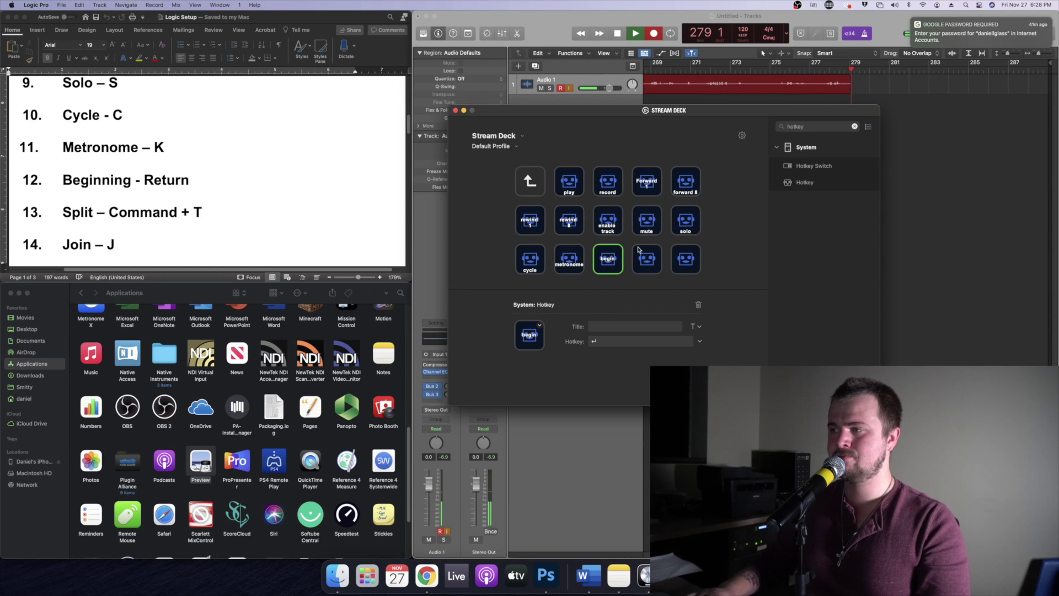
click(649, 265)
scroll(332, 233, down, 2)
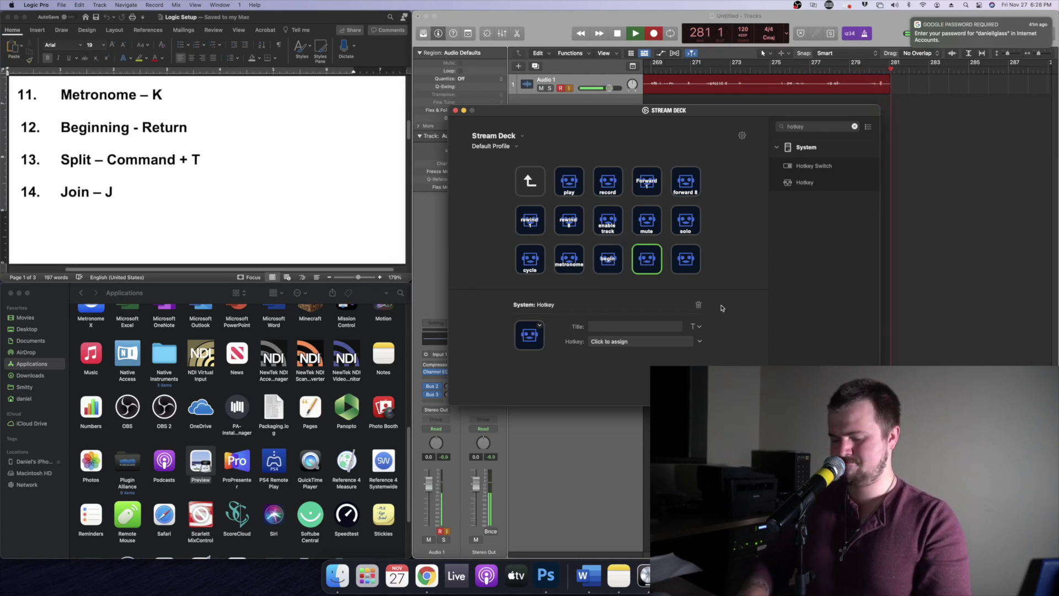
Title the last bottom-row keys 'split' (Command+T) and 'join', then deselect them.
click(627, 328)
text(s)
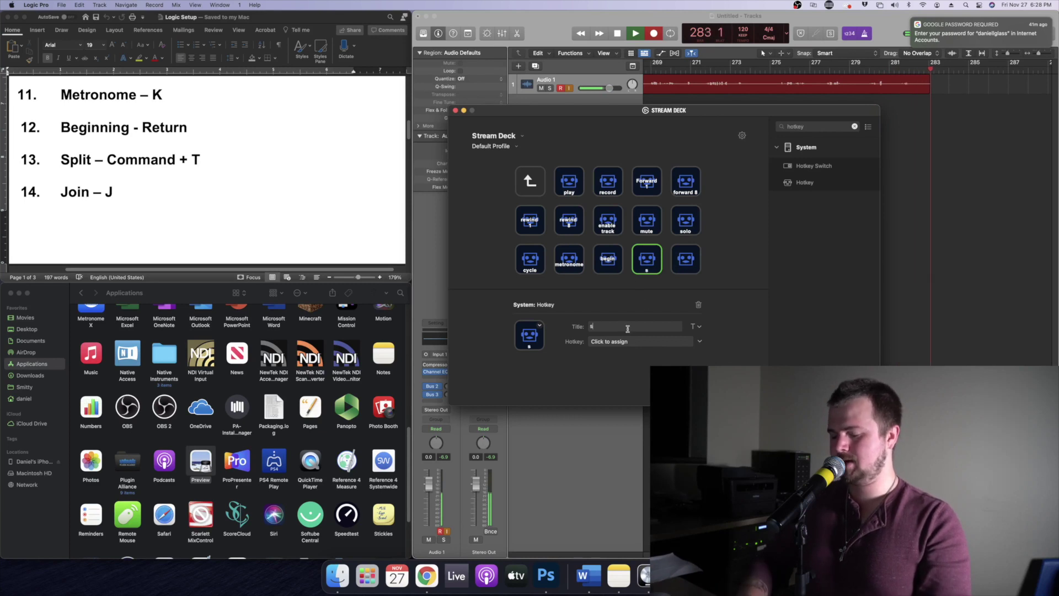
text(plit)
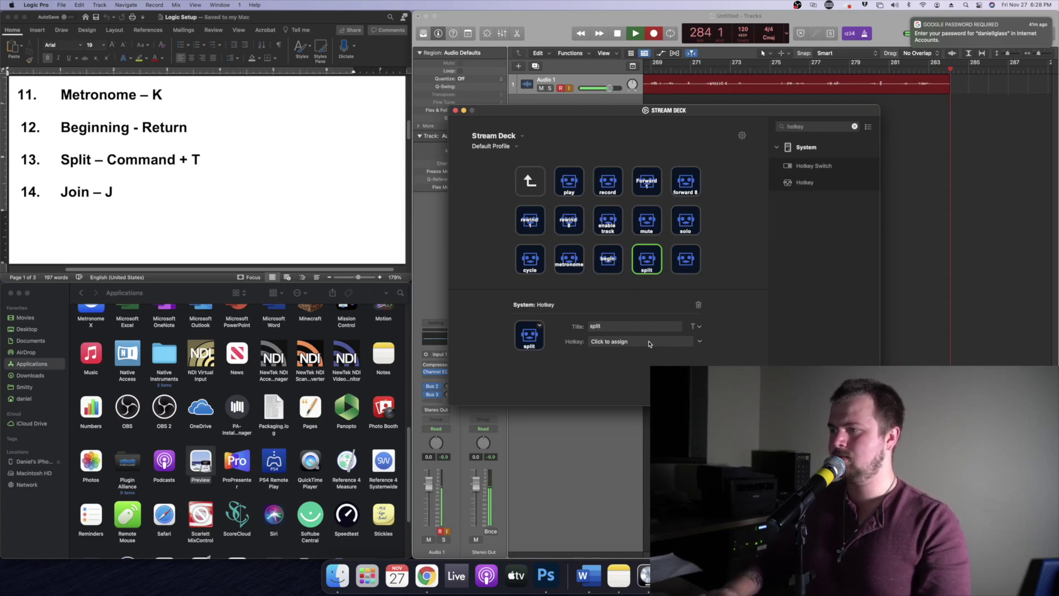
click(649, 343)
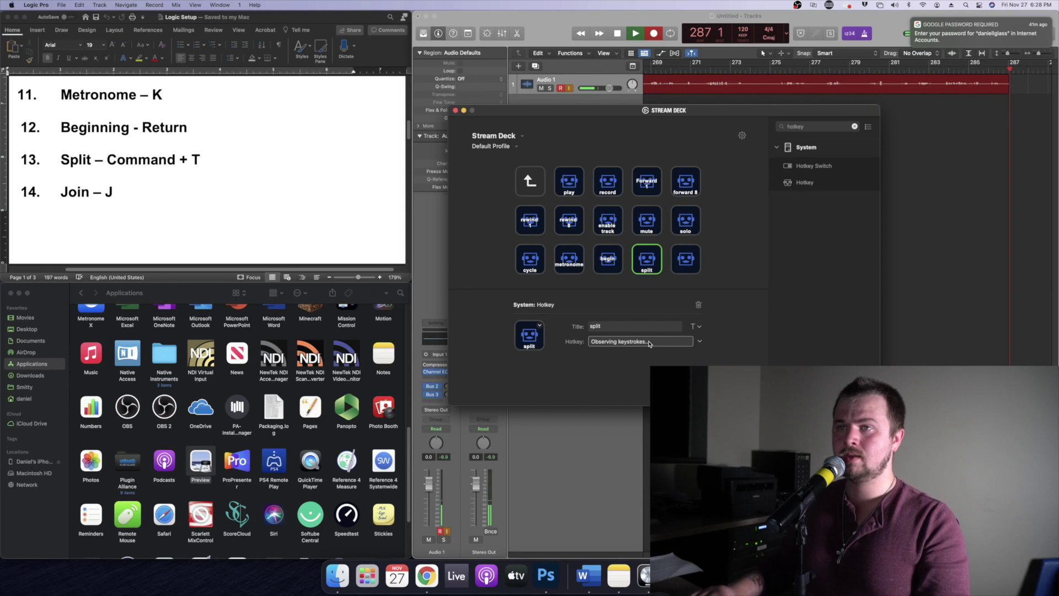
key(super+t)
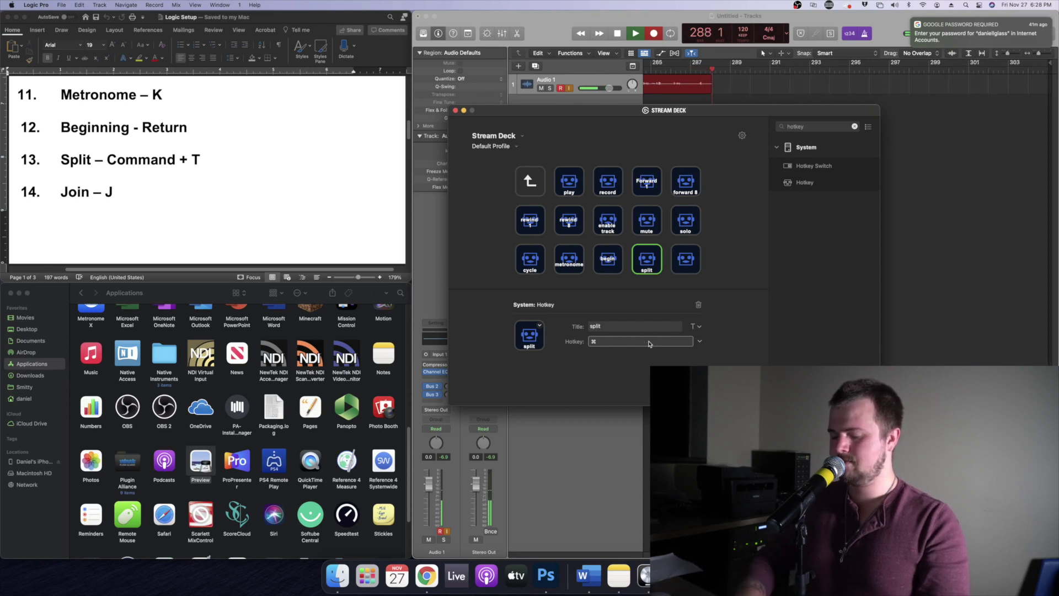
click(685, 262)
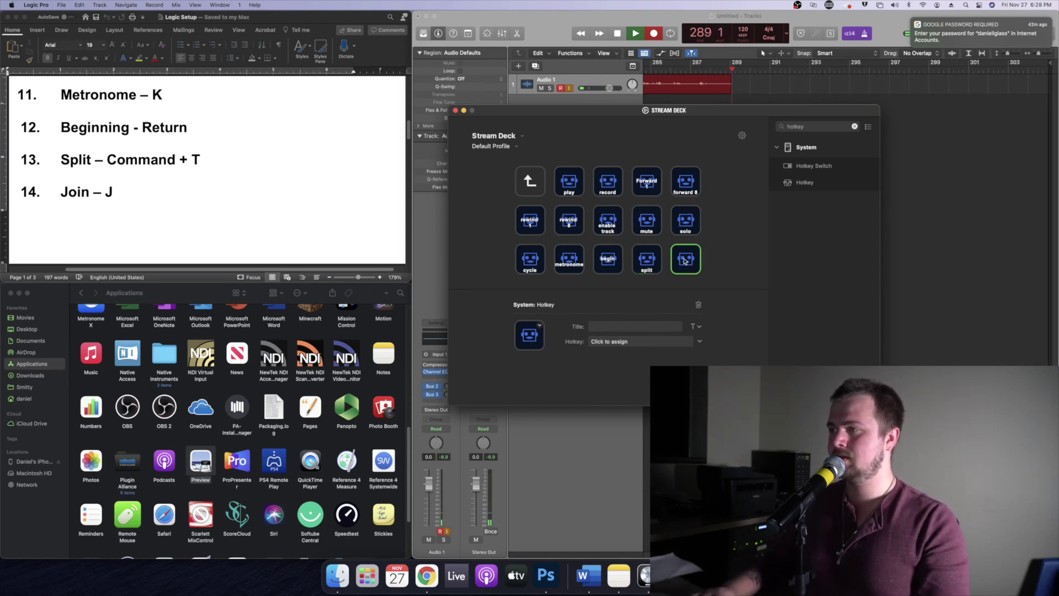
text(join)
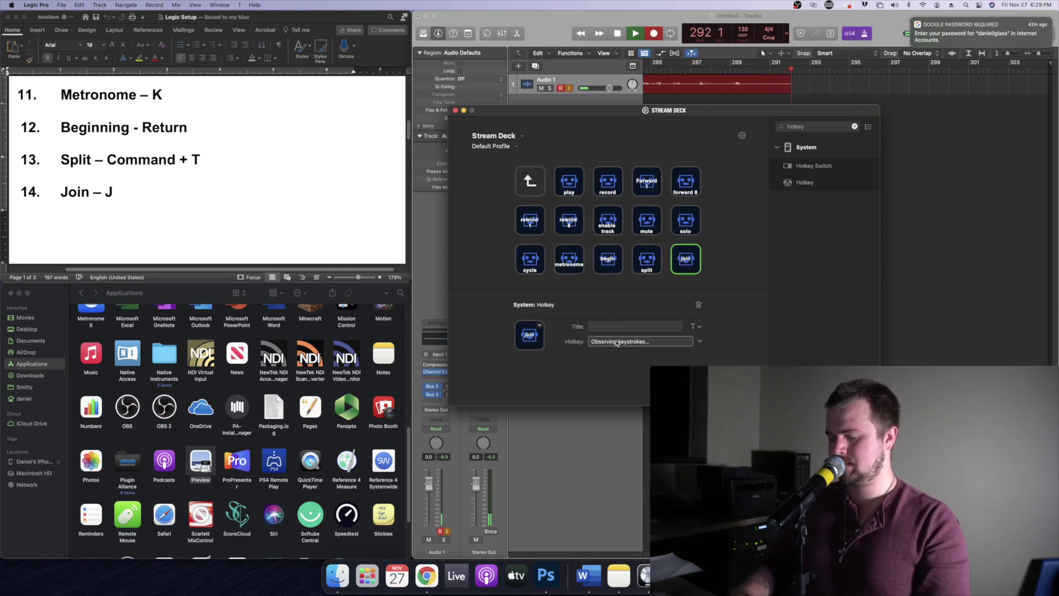
text(j)
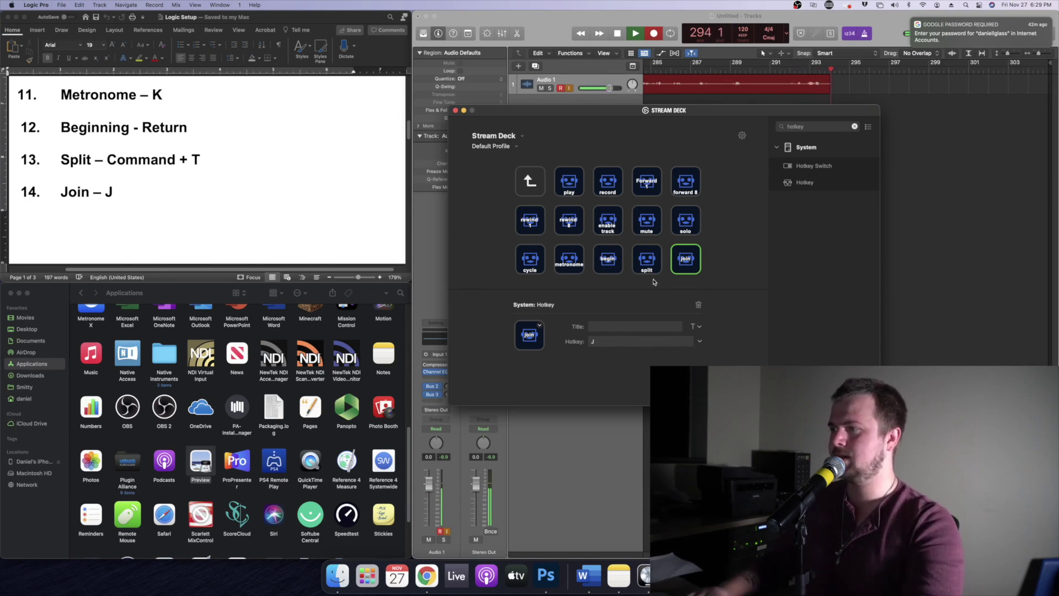
click(742, 282)
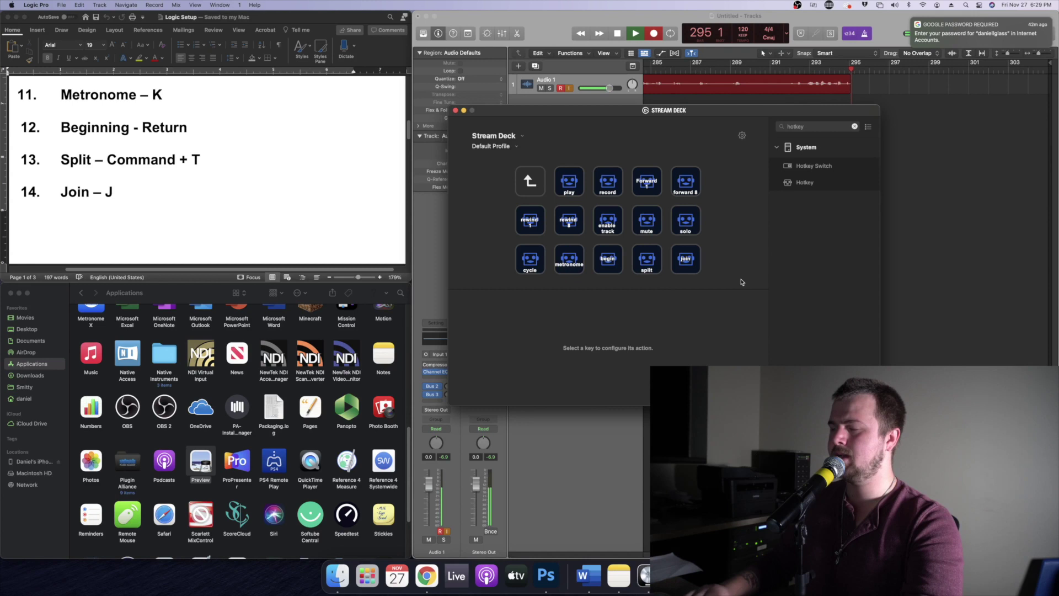
Return to the parent page, title the folder key 'Open Feature' on two lines, and open it.
click(531, 187)
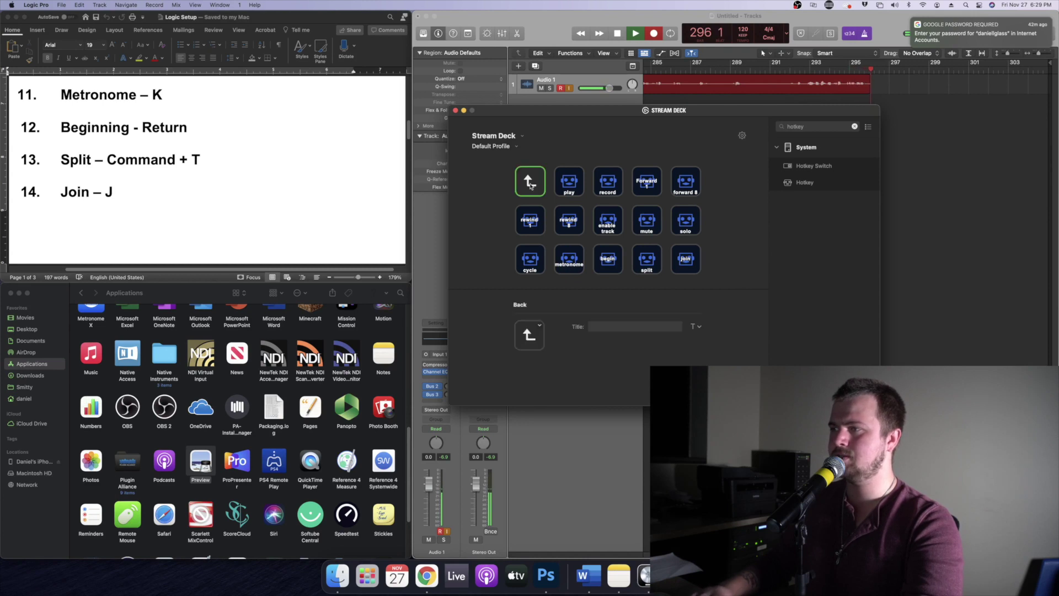
double_click(530, 187)
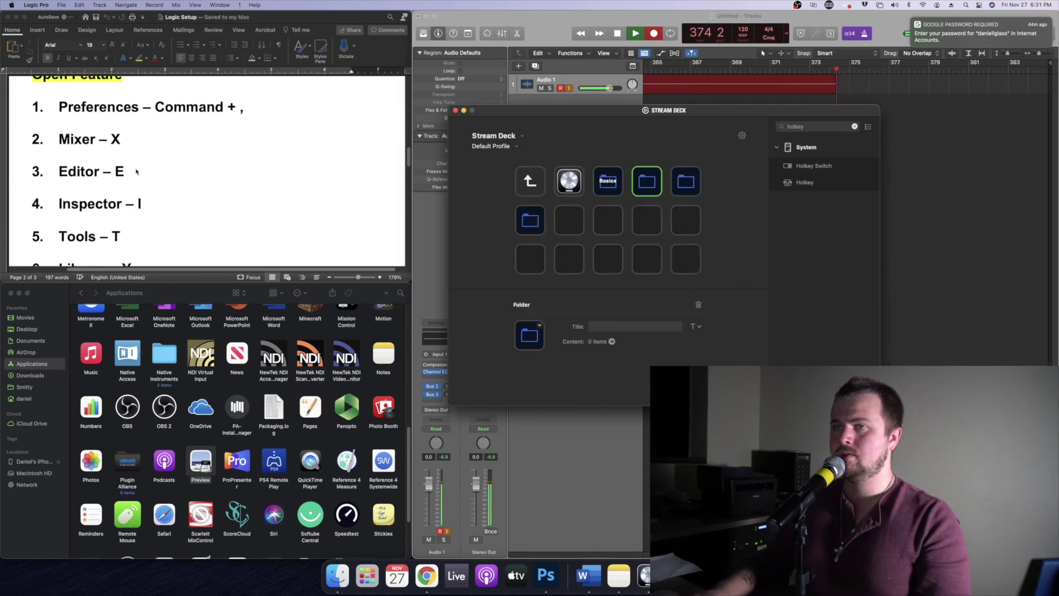
scroll(136, 172, up, 2)
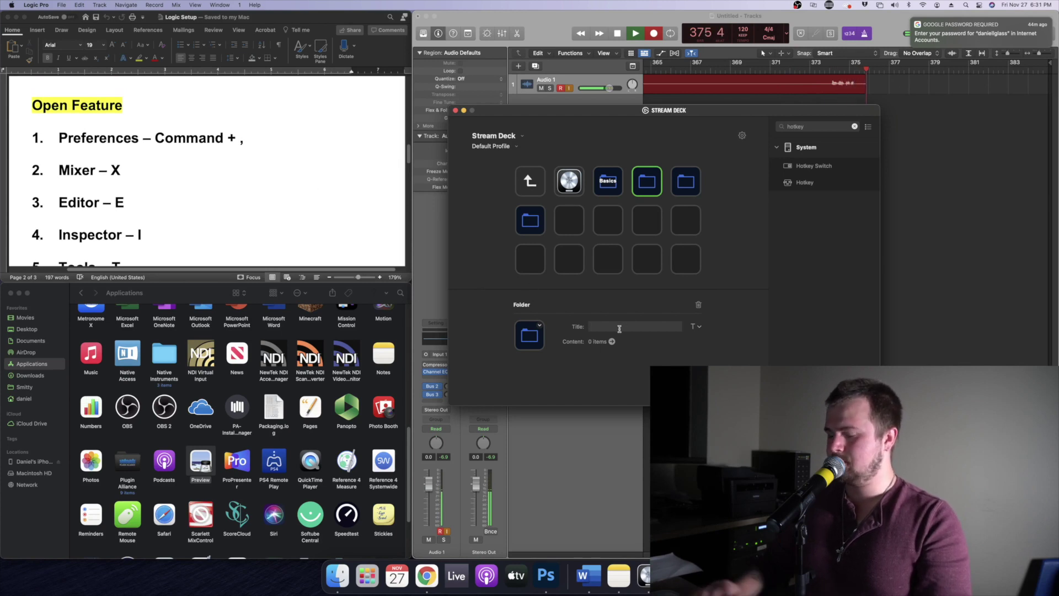
text(Open )
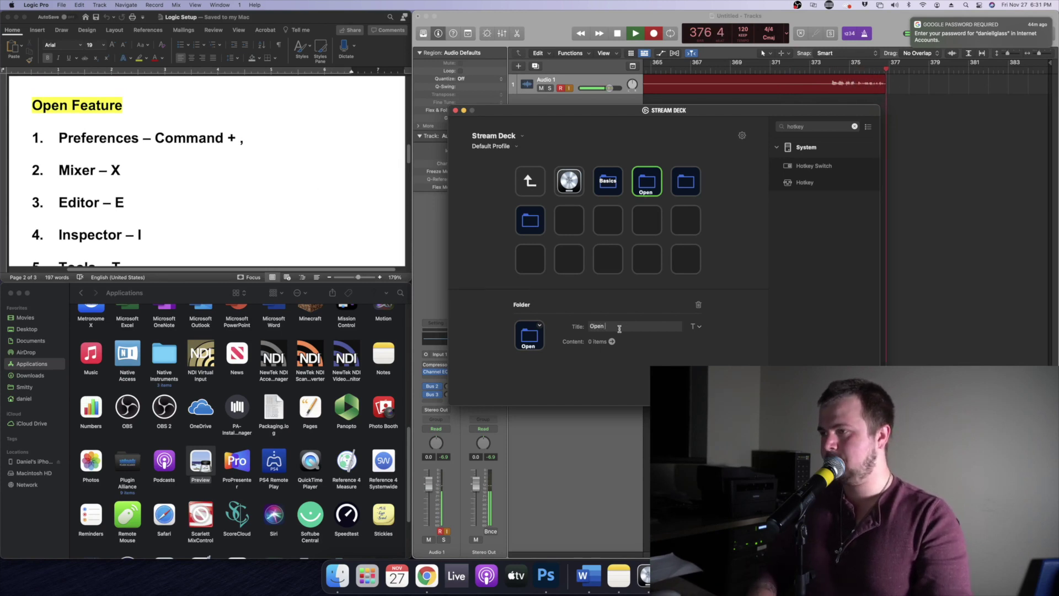
text(Feature)
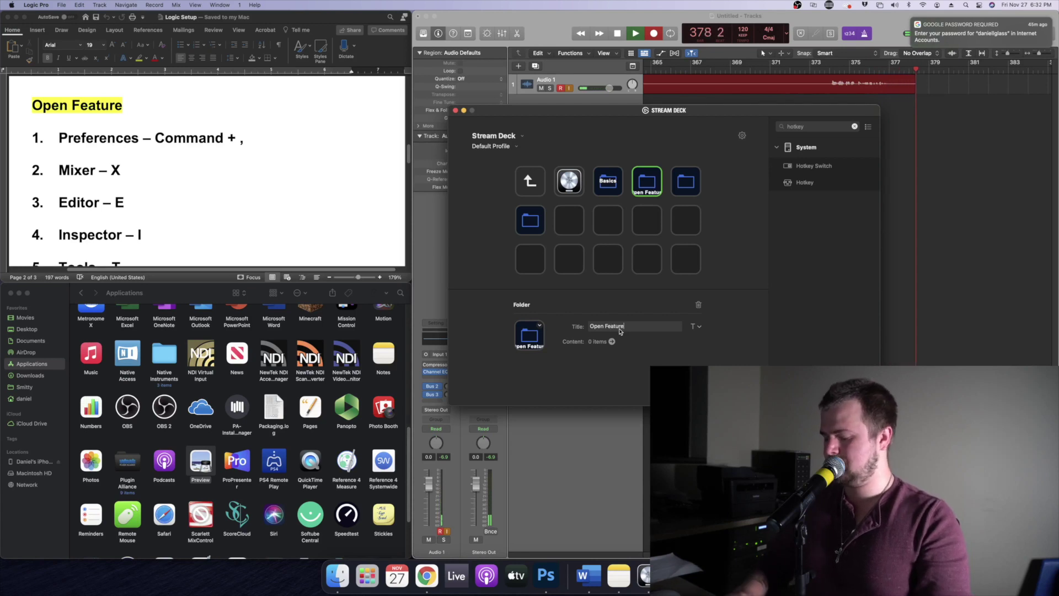
key(alt+Left)
key(BackSpace)
key(Return)
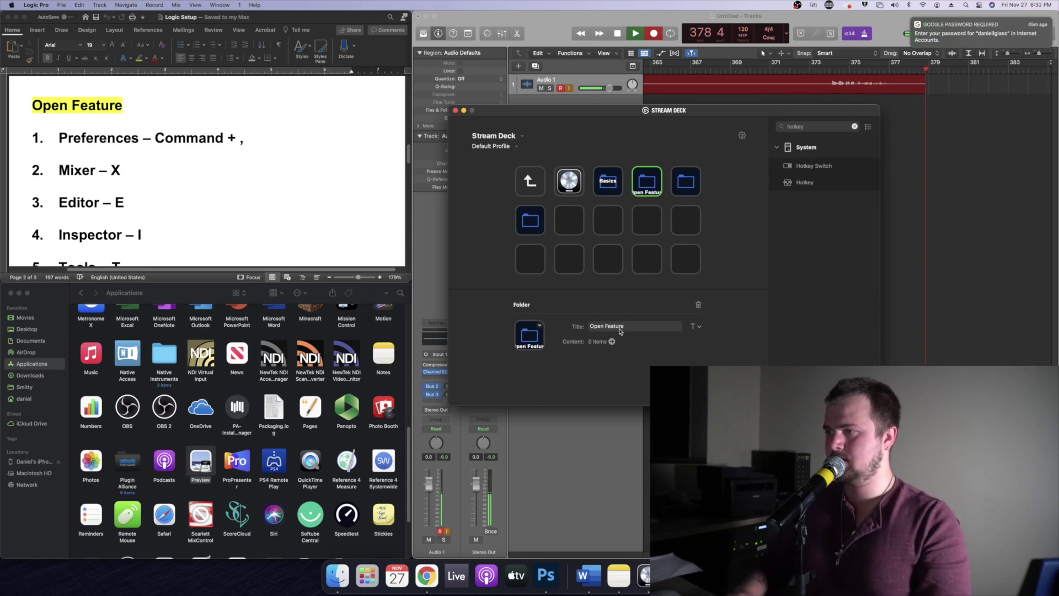
key(Return)
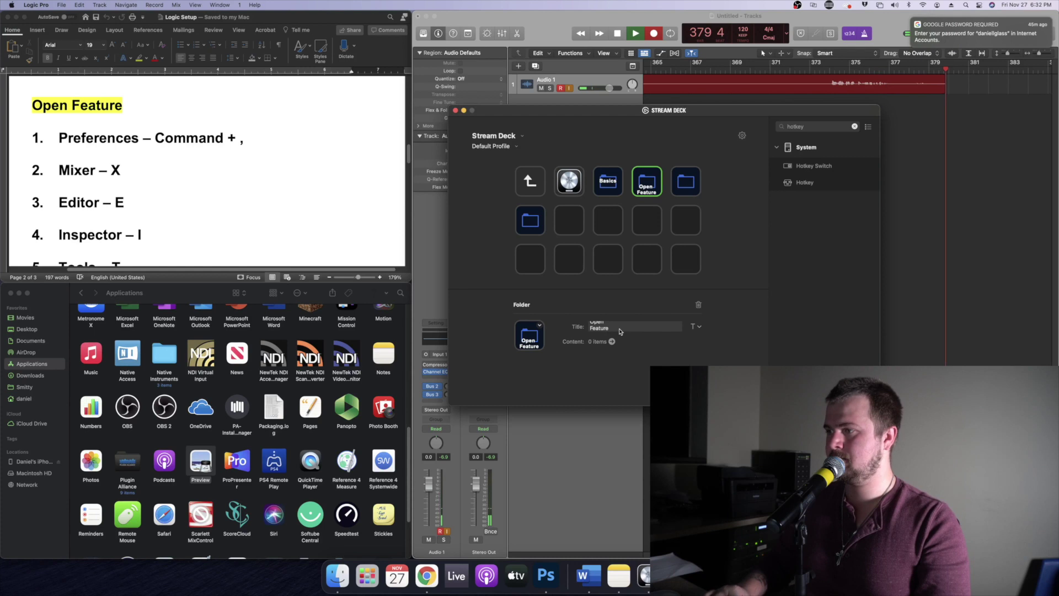
double_click(653, 181)
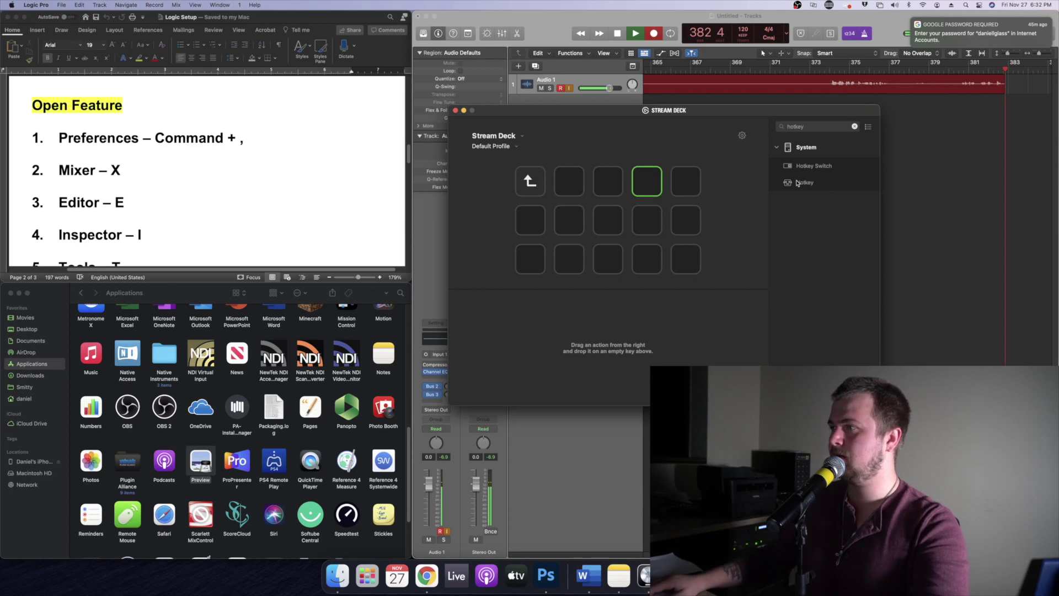
Place Hotkey actions on seven keys of the Open Feature folder.
drag(821, 187, 574, 180)
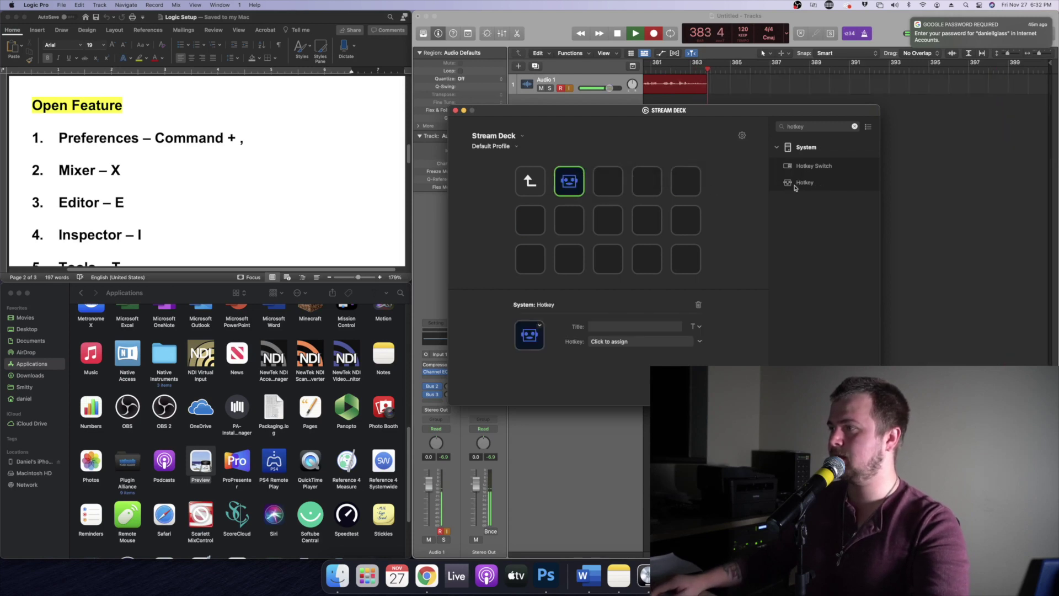
drag(795, 188, 608, 181)
drag(805, 183, 647, 181)
drag(805, 183, 686, 181)
drag(805, 183, 530, 220)
drag(804, 183, 574, 223)
drag(805, 183, 608, 220)
Title the first hotkey key 'Preferences', with the Command+comma hotkey.
click(574, 191)
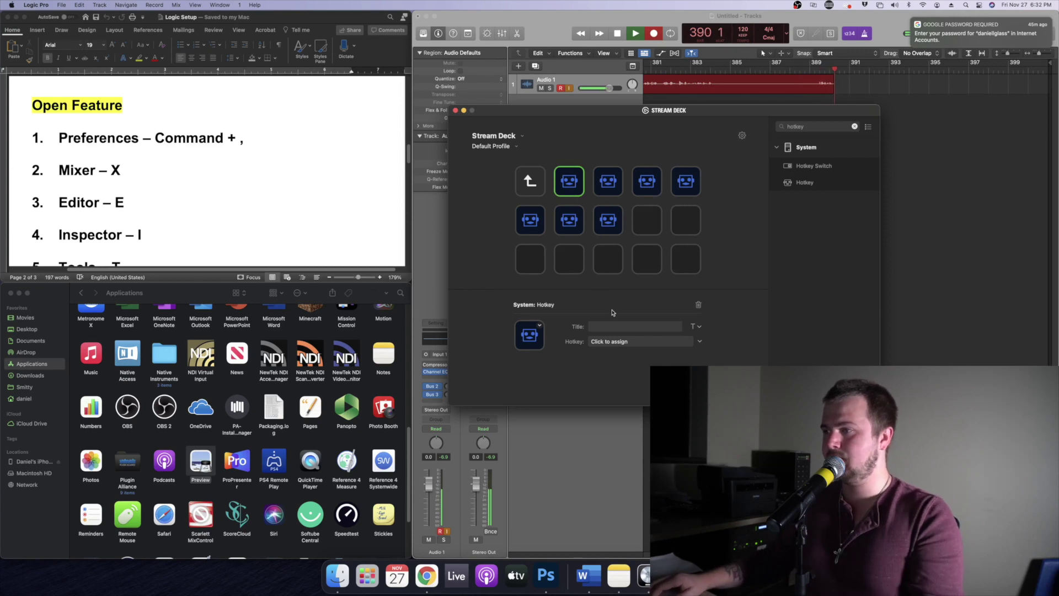
text(Prefer)
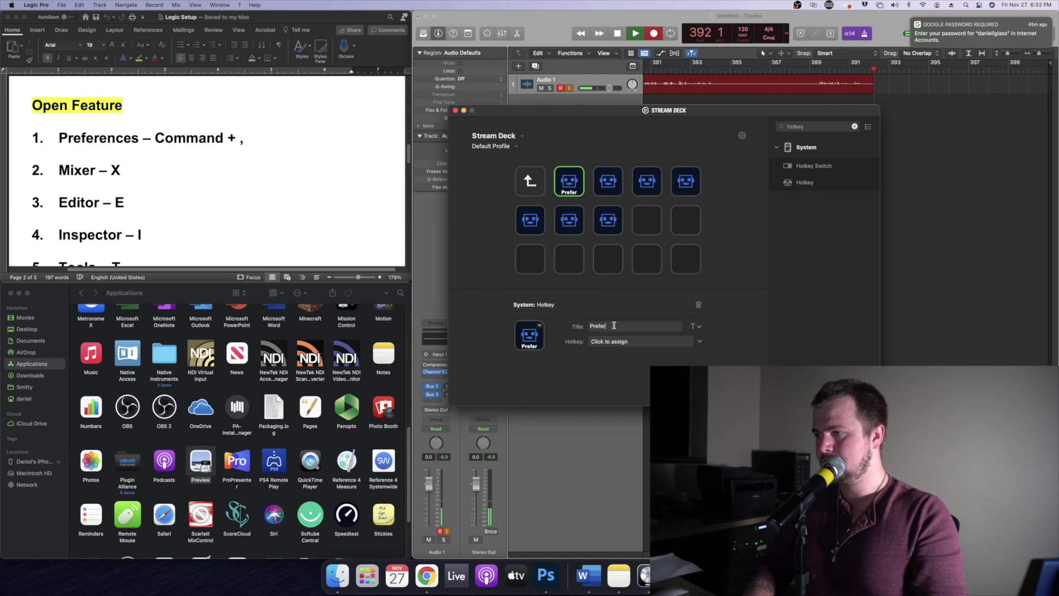
text(ences)
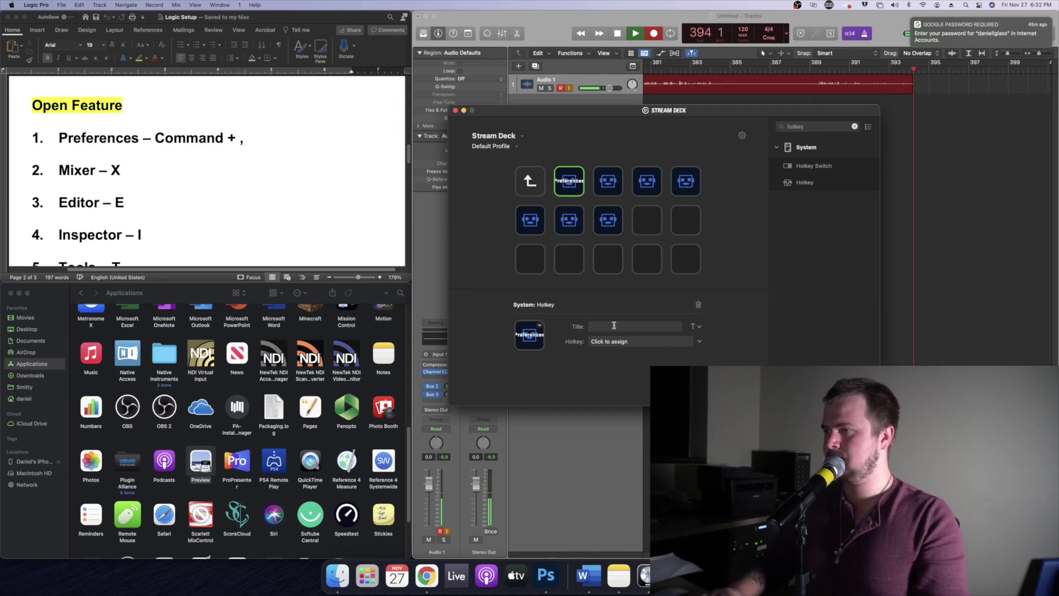
click(635, 341)
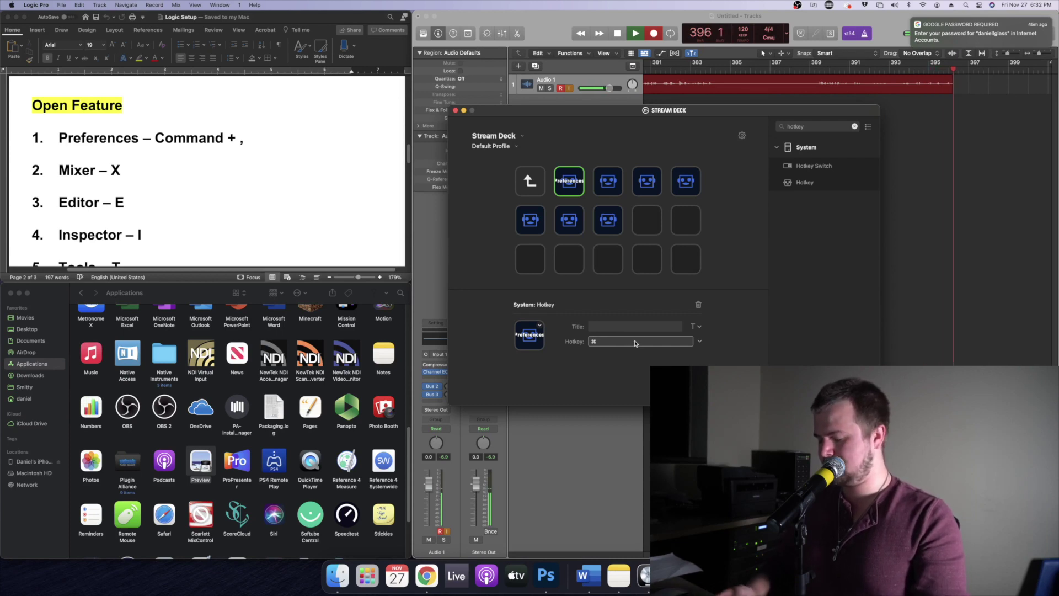
key(super+comma)
Title the next keys 'mixer', 'editor' and 'inspector', raising the inspector label.
click(606, 187)
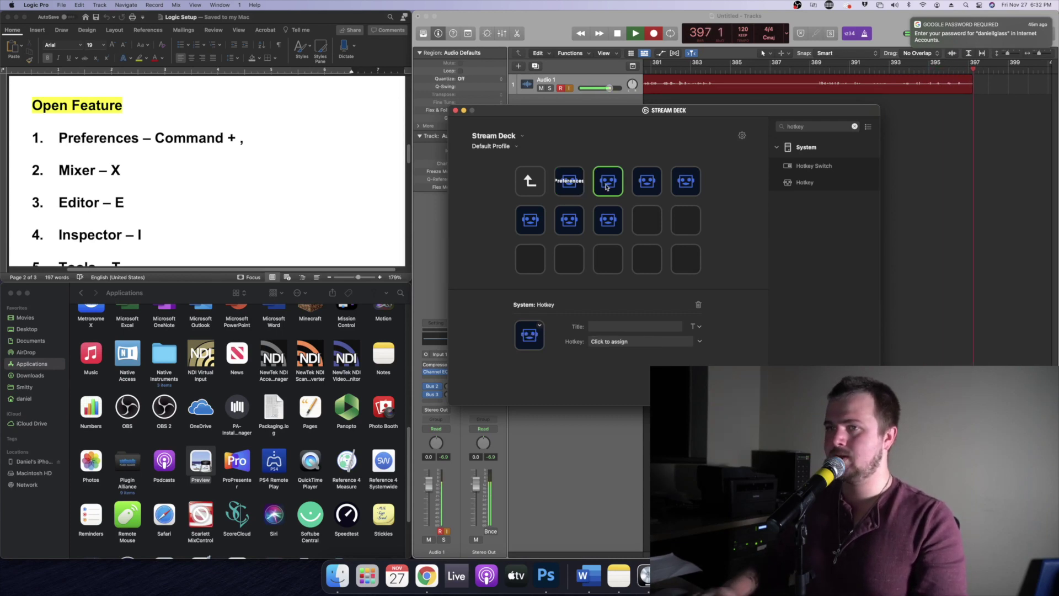
click(636, 326)
text(mixer)
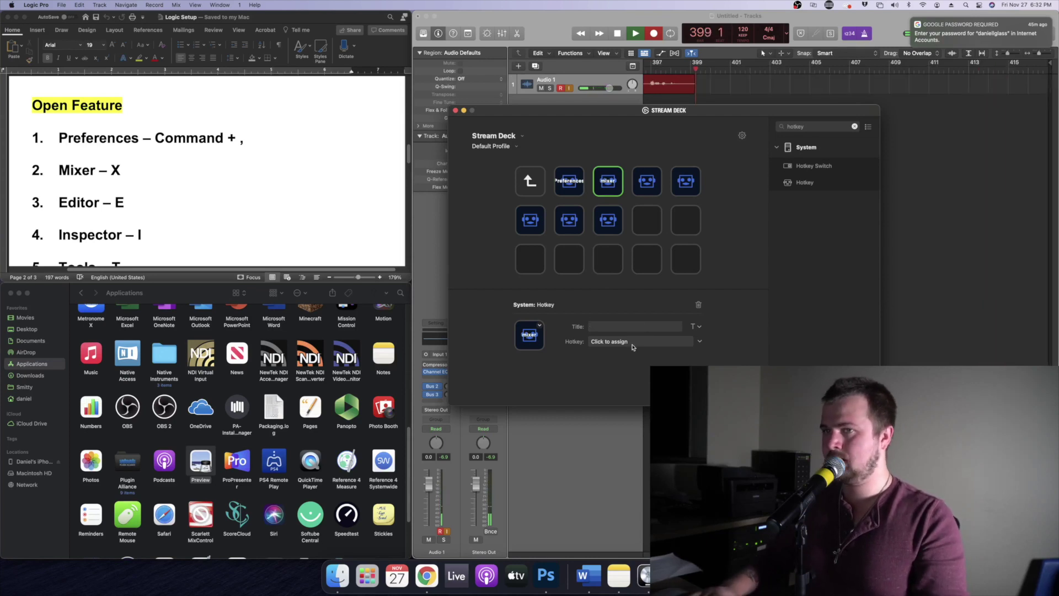
text(x)
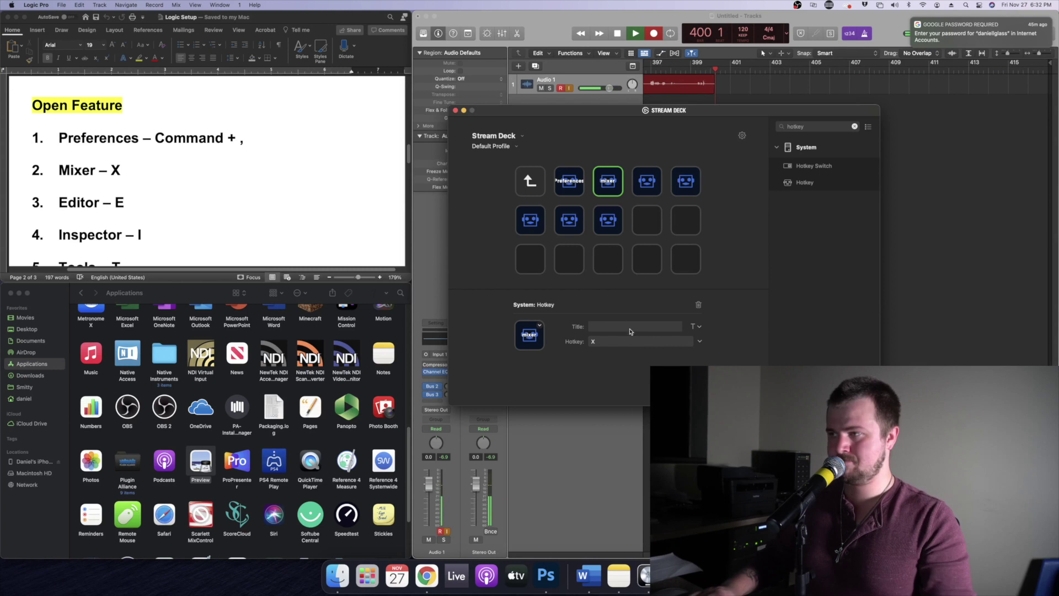
click(642, 186)
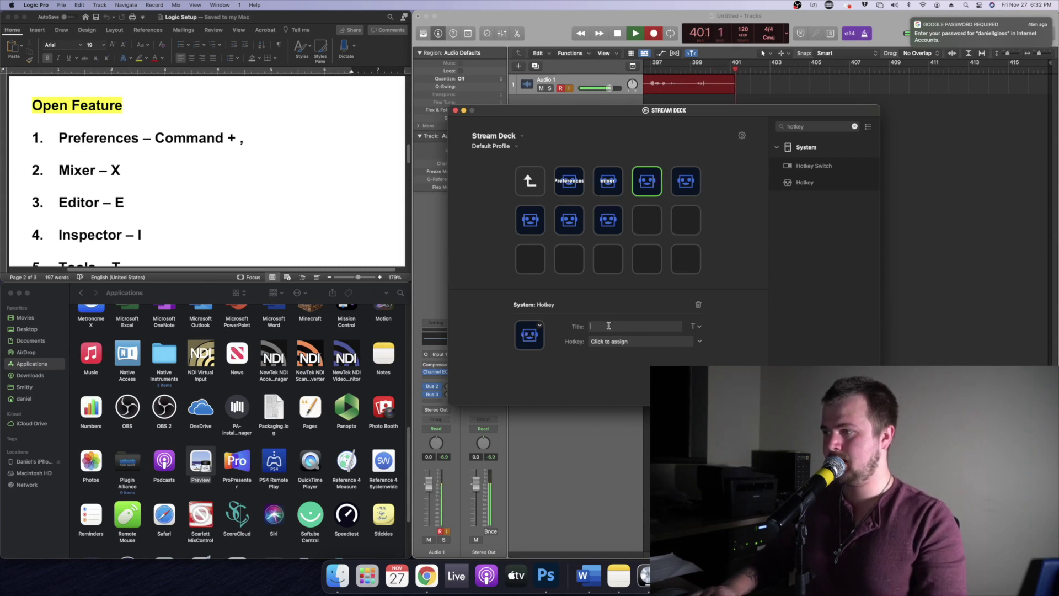
text(editor)
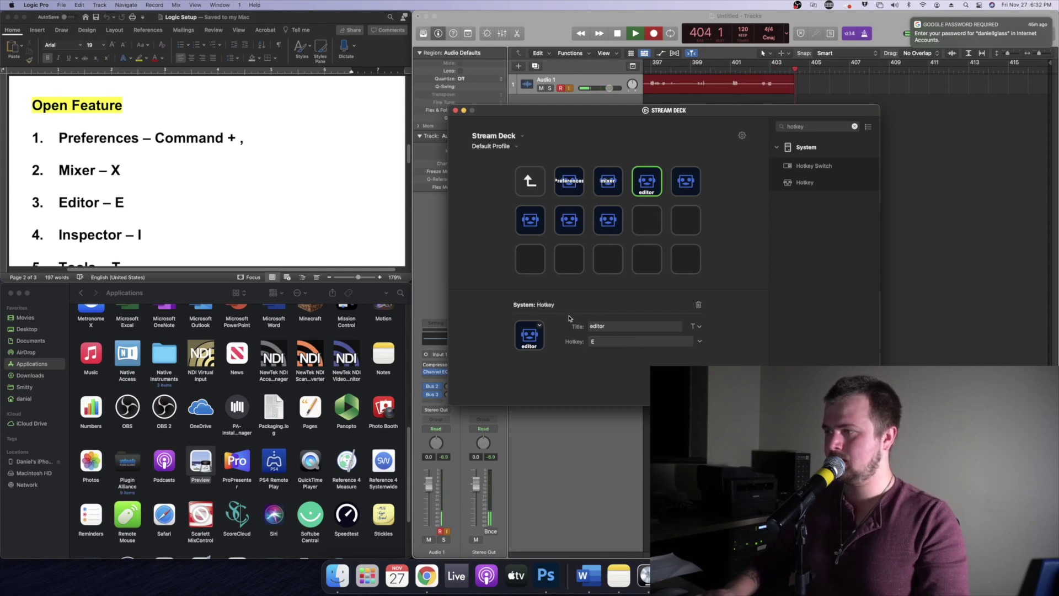
key(Return)
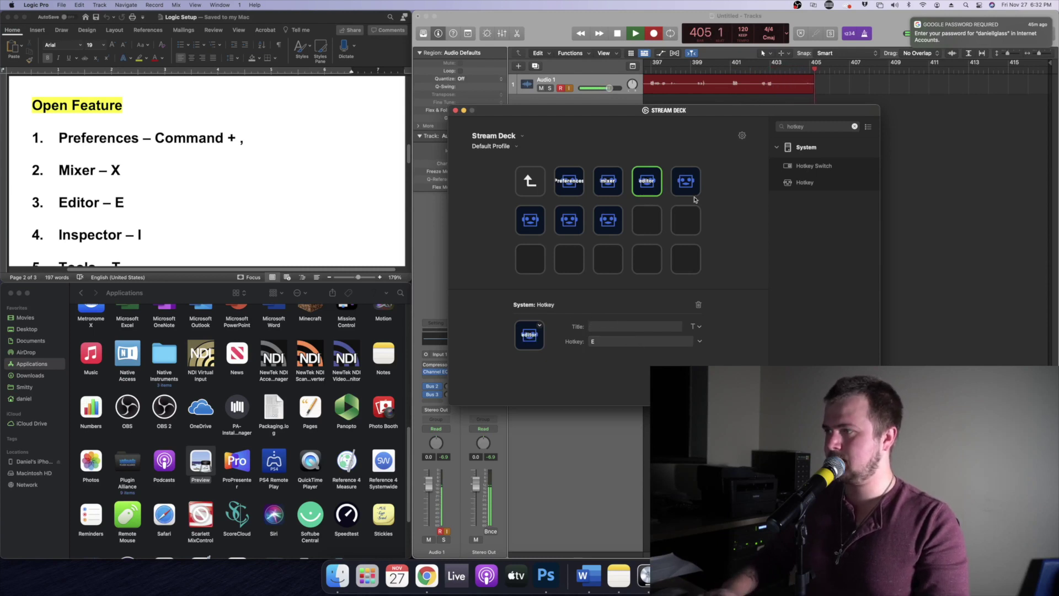
click(676, 178)
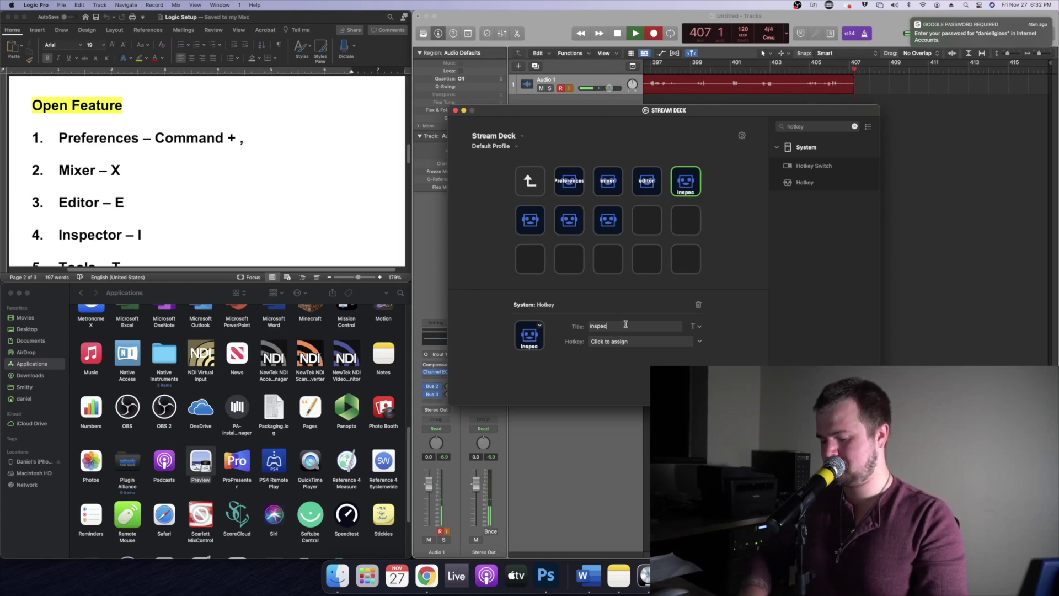
text(inspector)
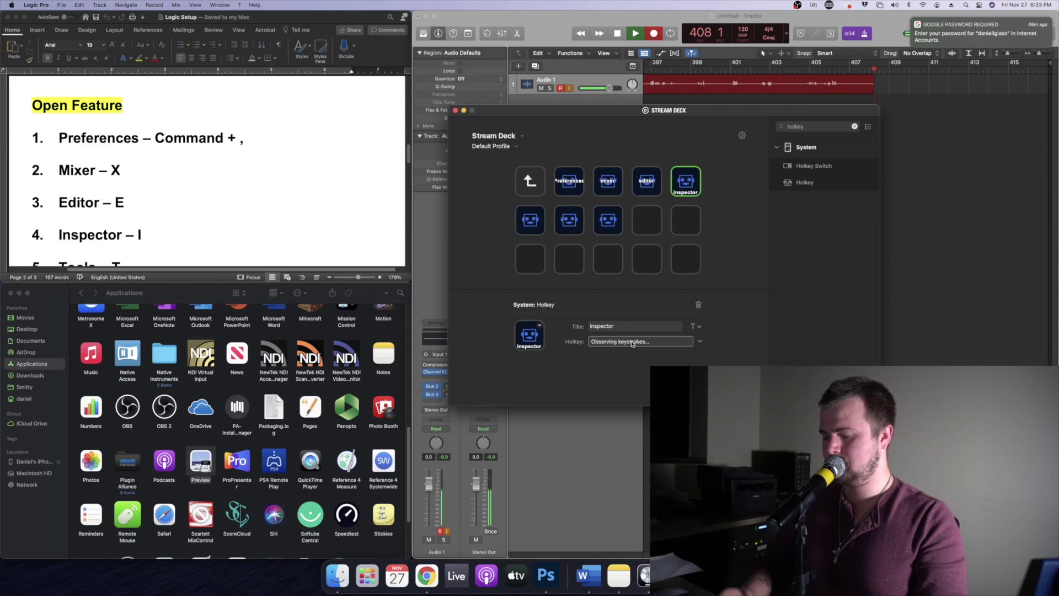
text(i)
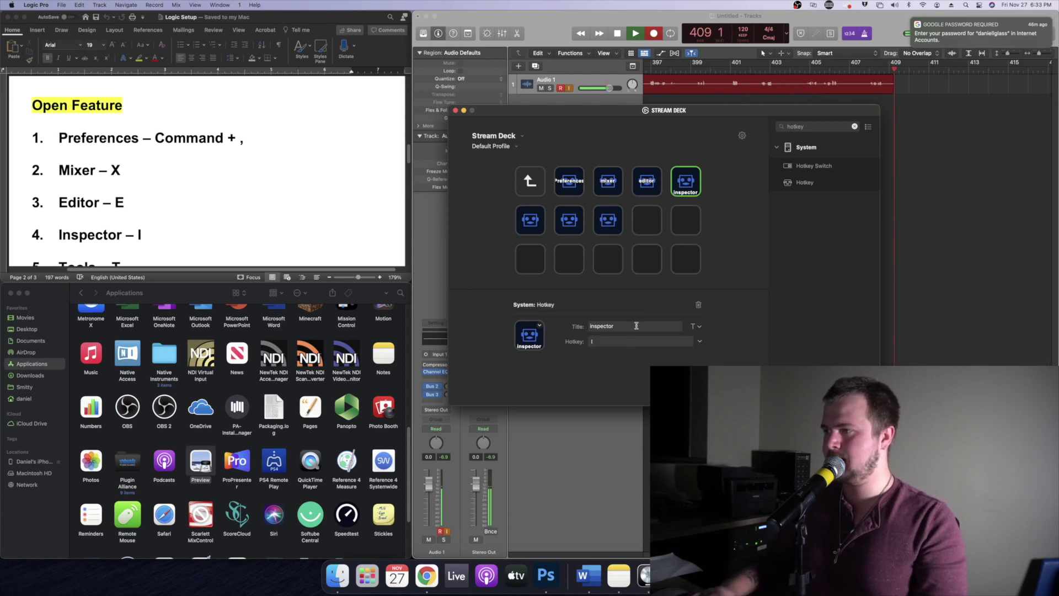
click(629, 326)
key(Return)
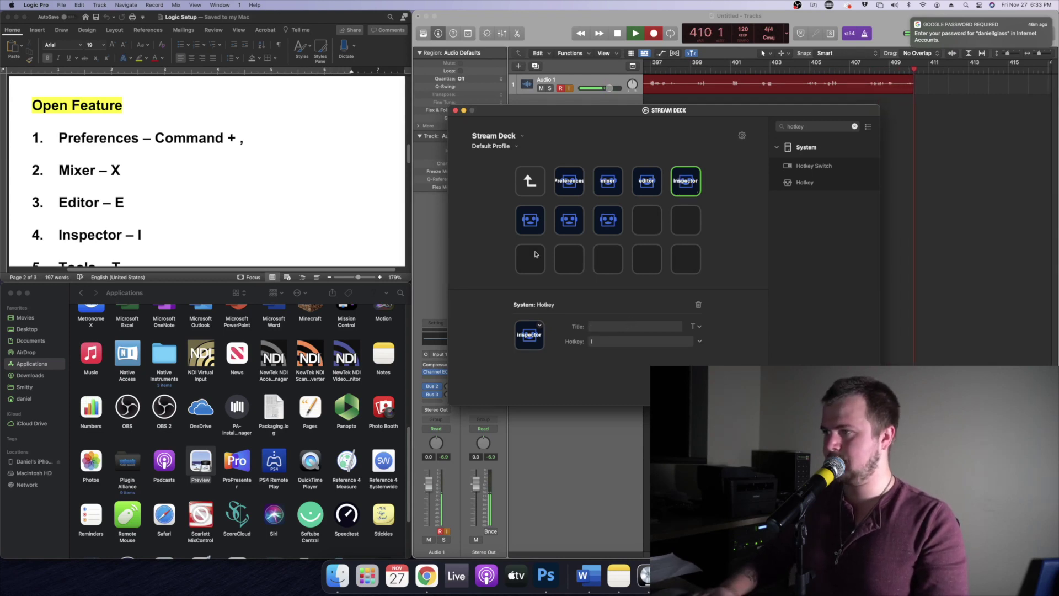
Title the first second-row key 'tools' on a raised line, with the T hotkey.
click(530, 220)
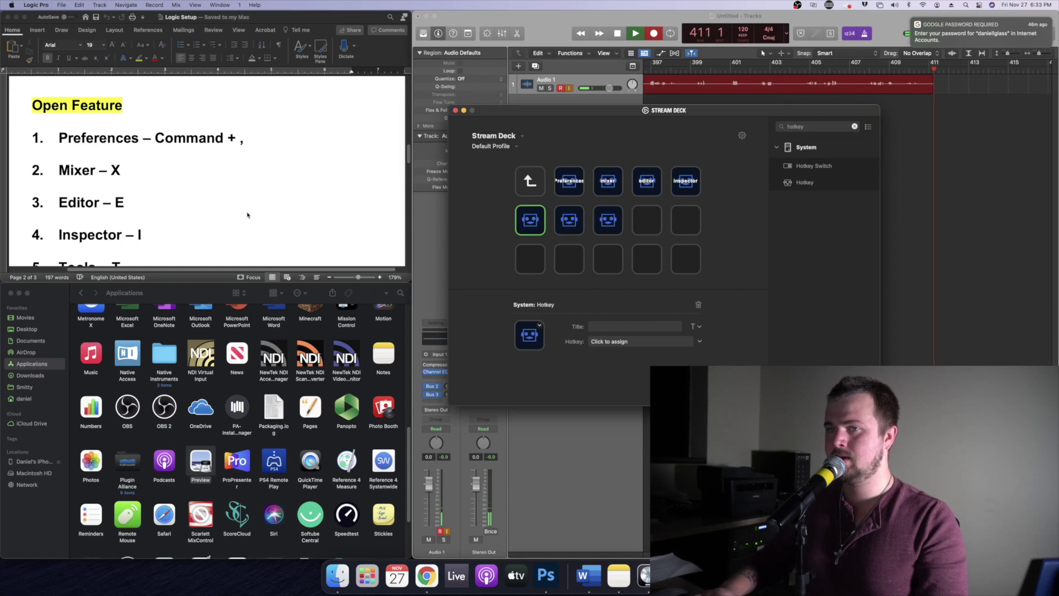
scroll(248, 213, down, 3)
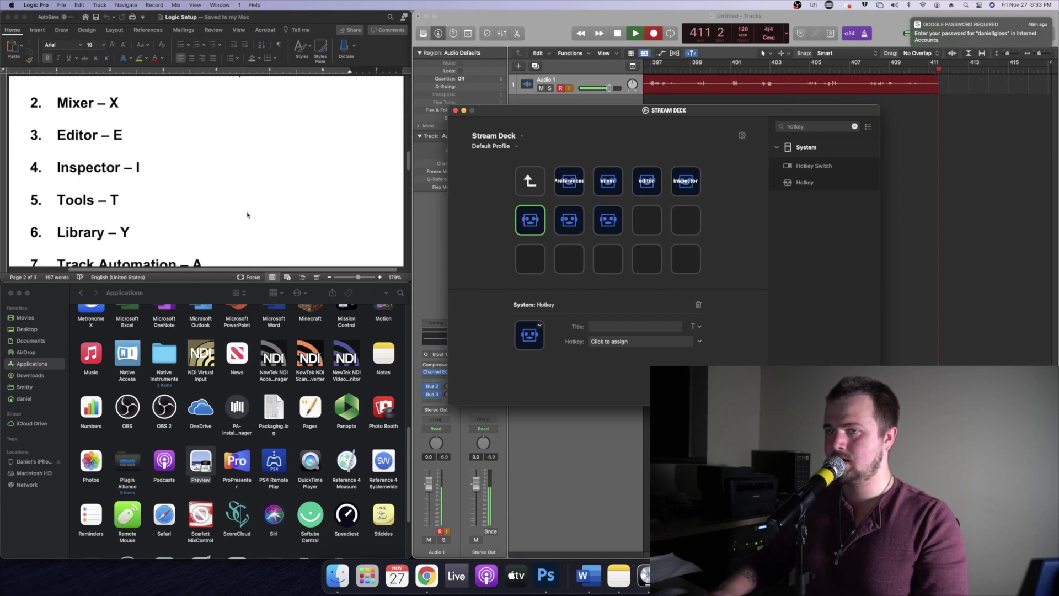
click(610, 328)
text(tools)
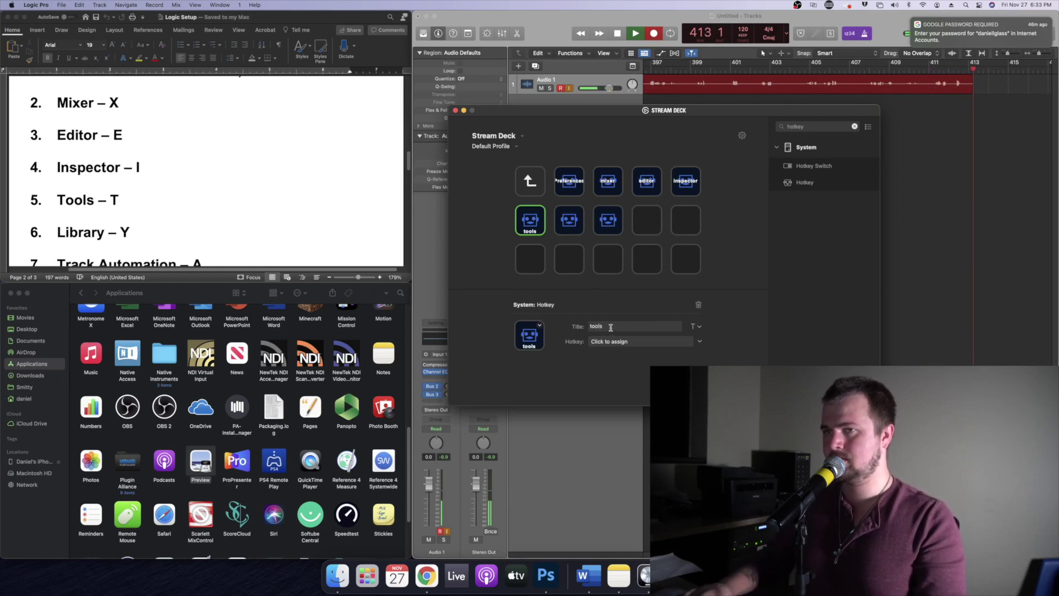
click(623, 342)
key(t)
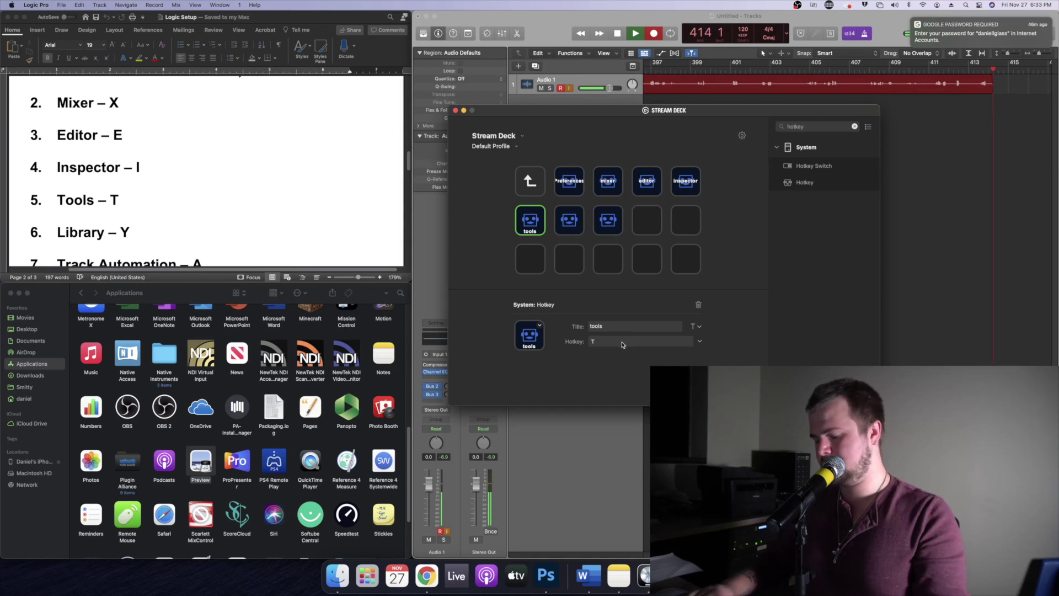
click(619, 325)
key(Return)
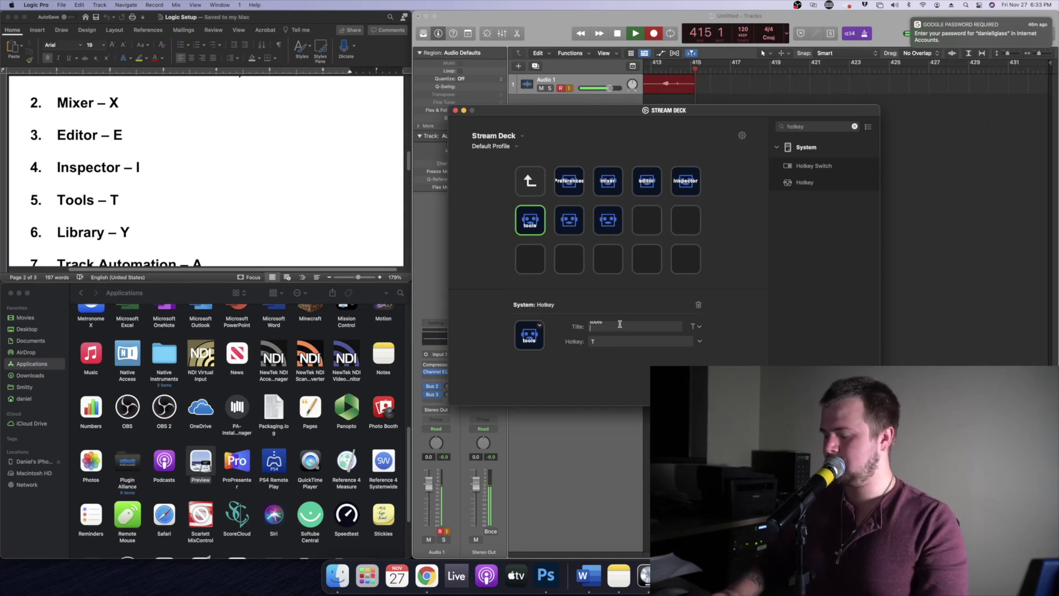
Set up the library key with the Y hotkey.
click(568, 226)
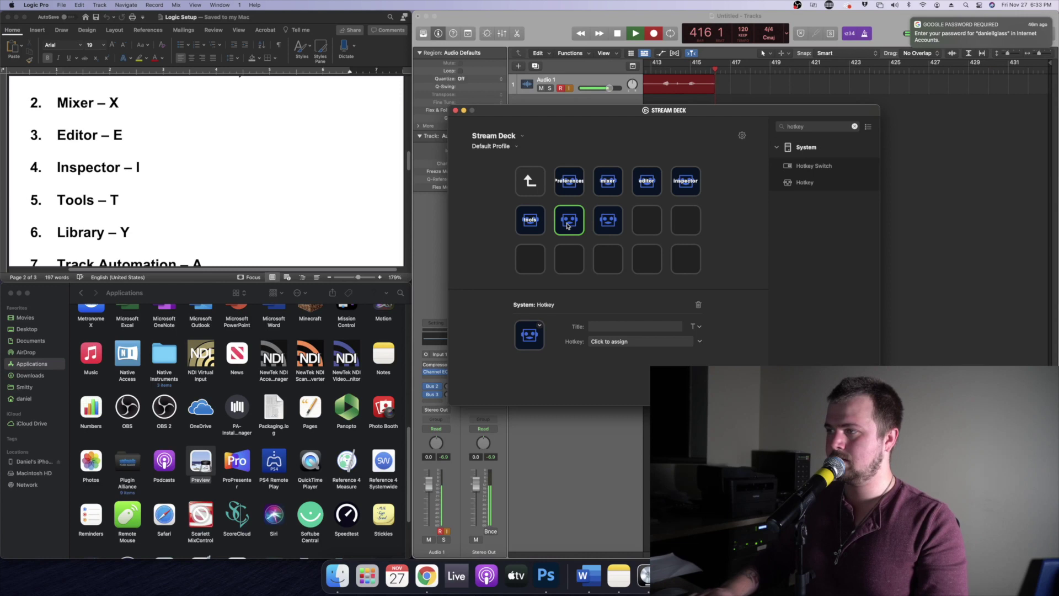
scroll(198, 219, down, 2)
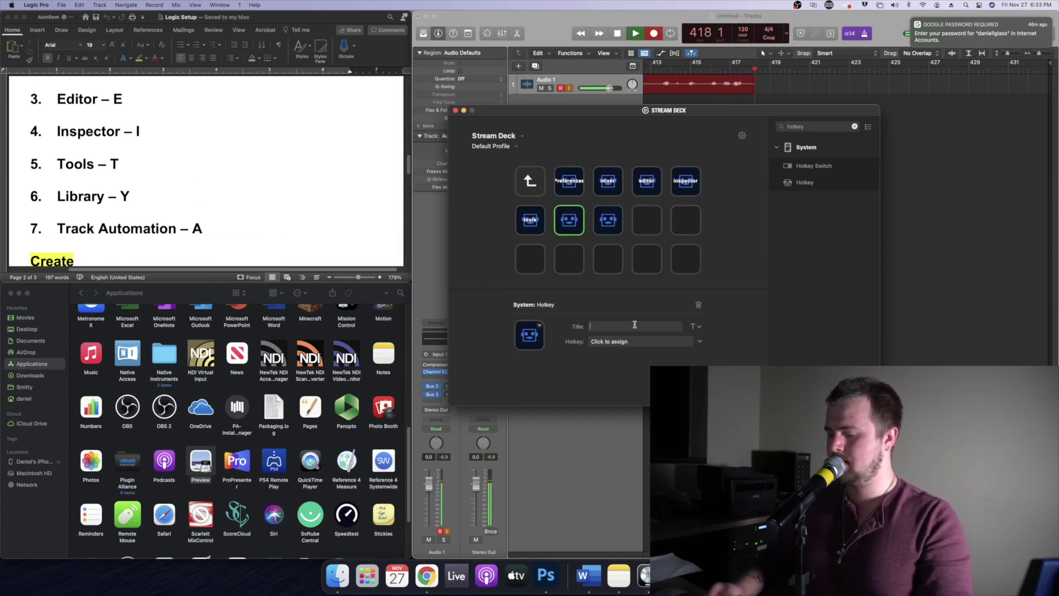
text(library)
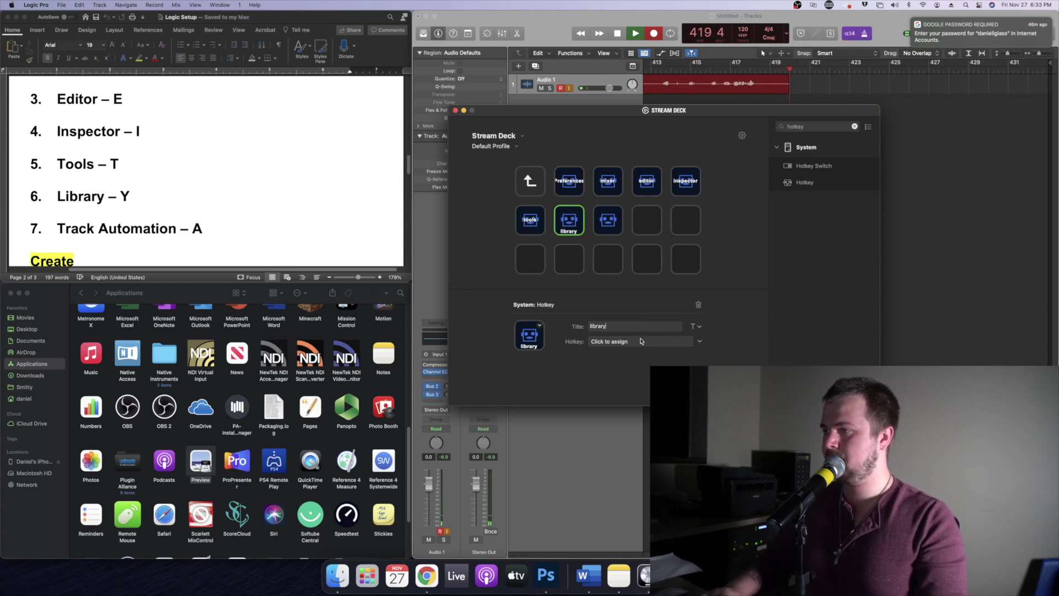
click(641, 341)
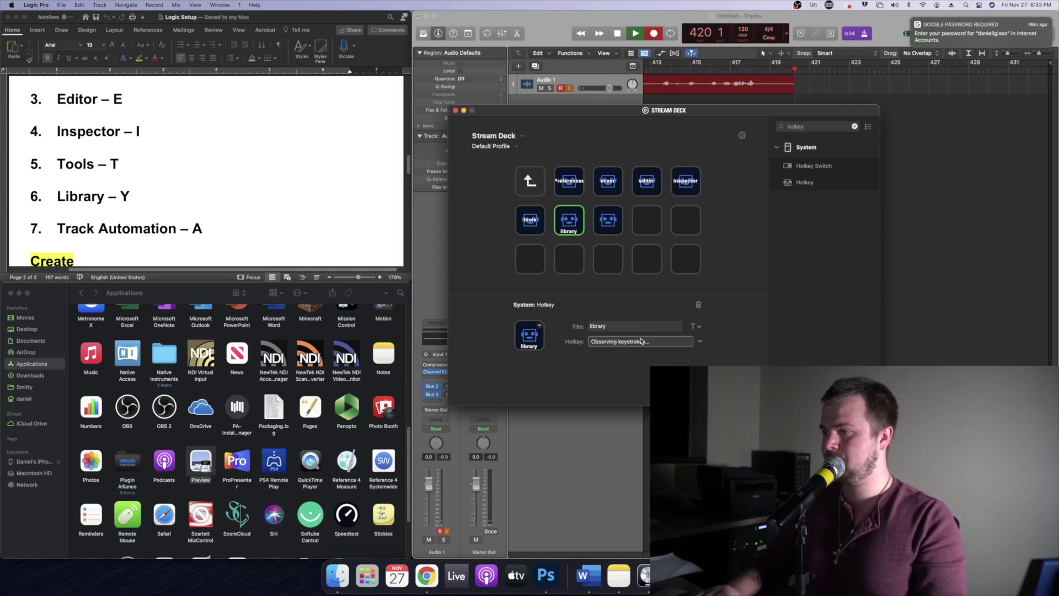
key(y)
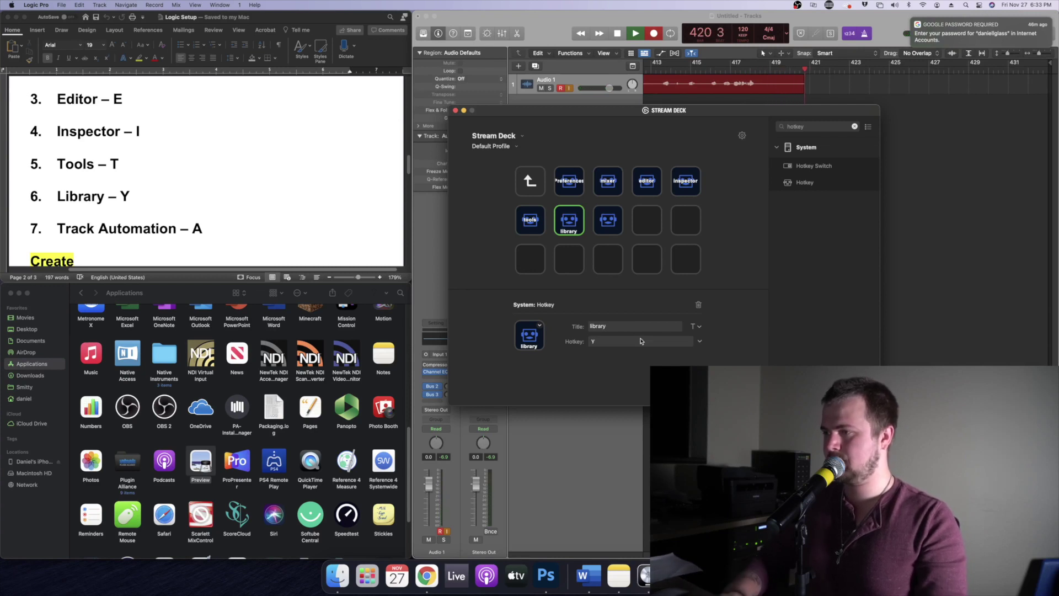
Title the next key 'track automation', split over two raised lines.
click(609, 218)
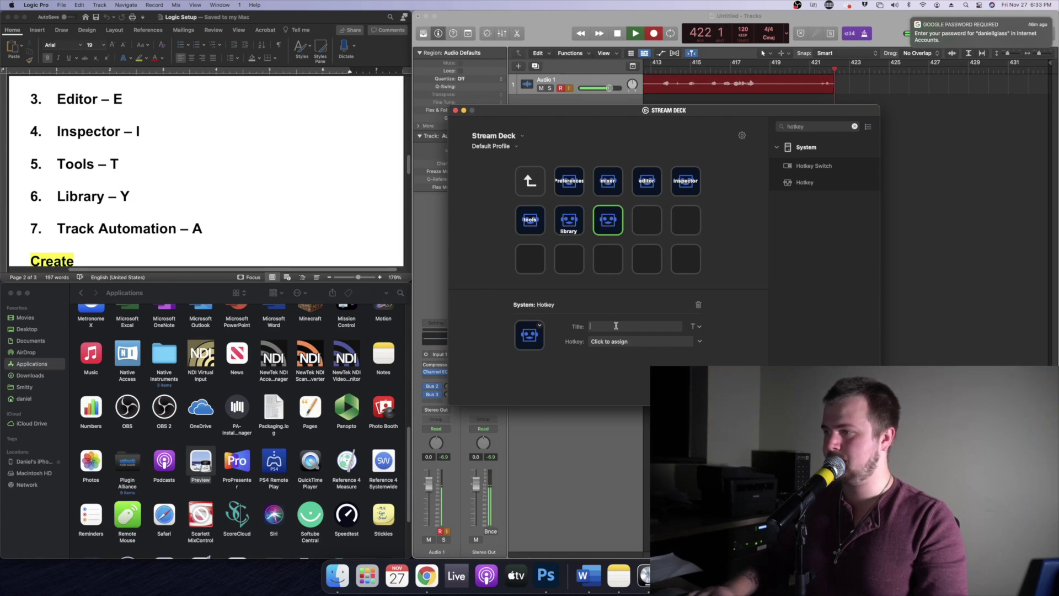
text(track)
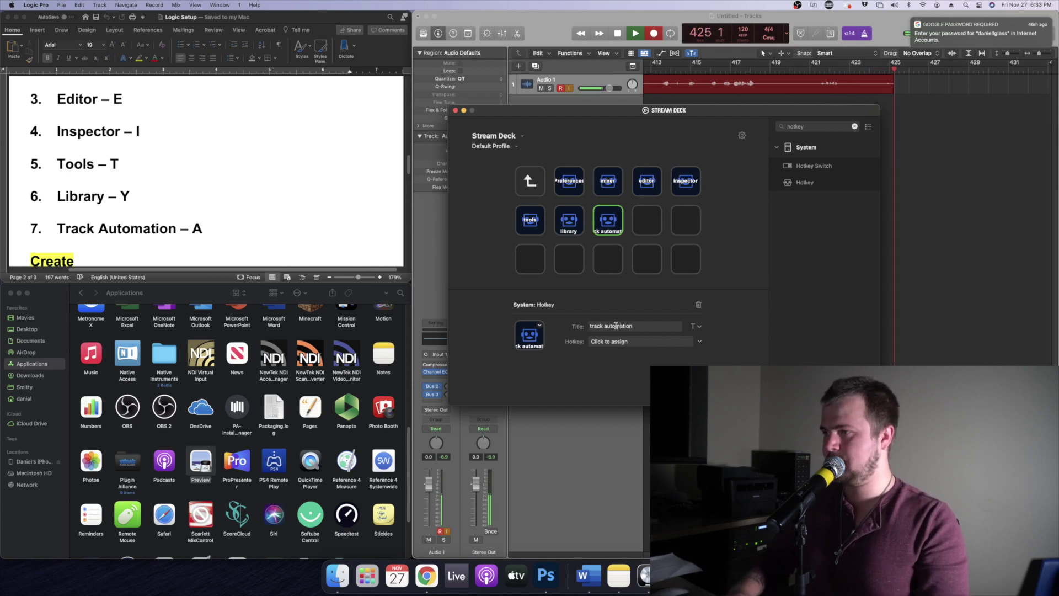
key(Return)
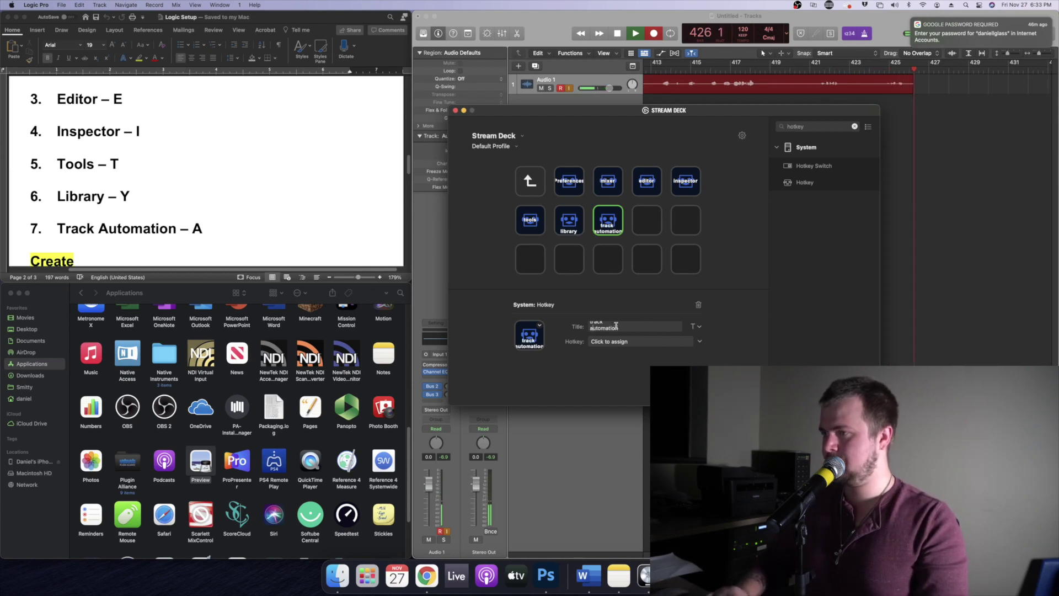
key(Return)
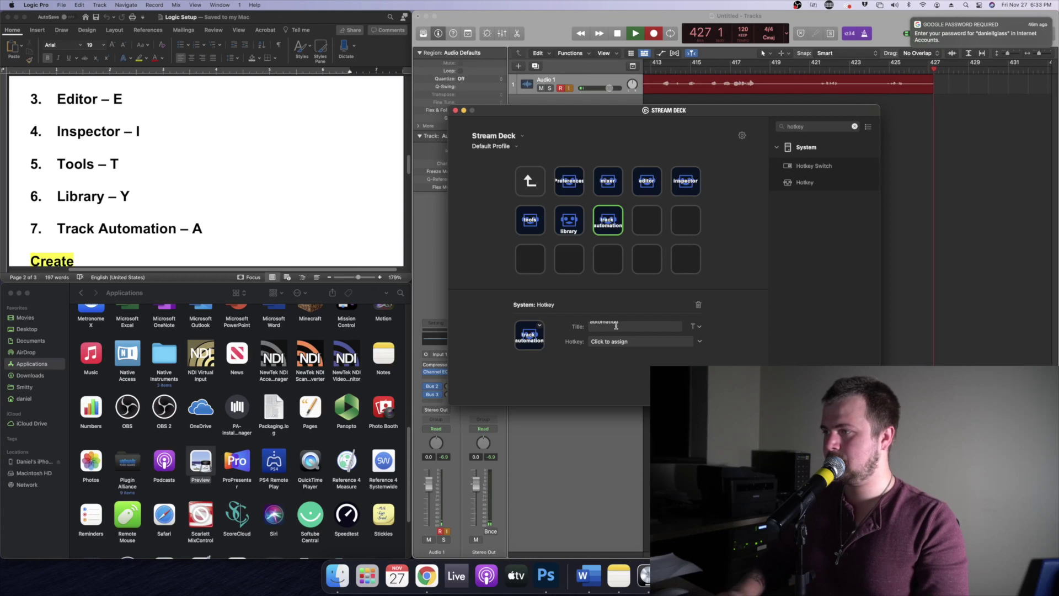
click(642, 342)
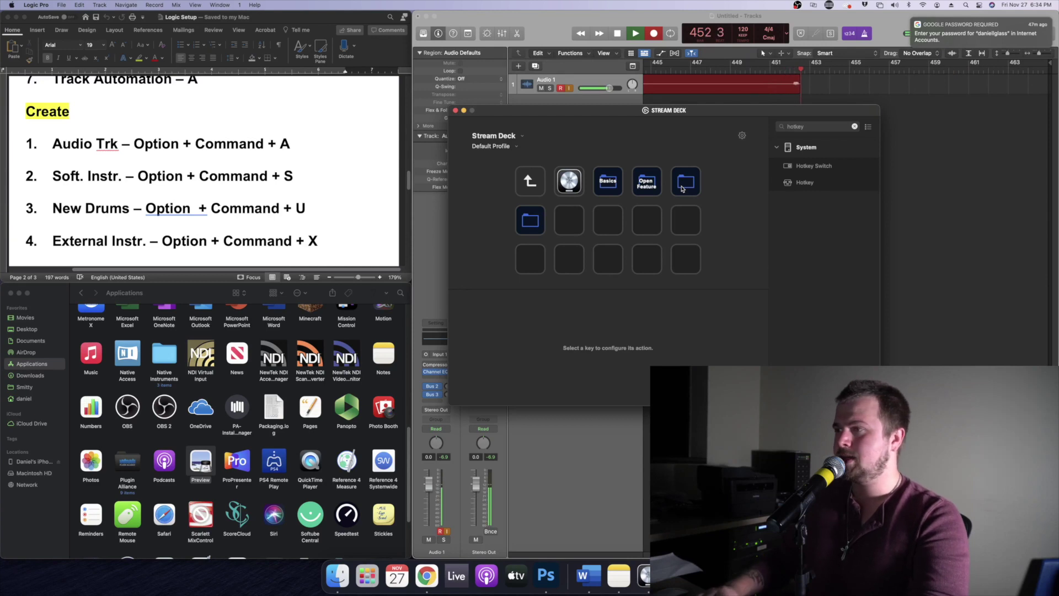
Title the empty folder key 'Create' and open it.
click(682, 189)
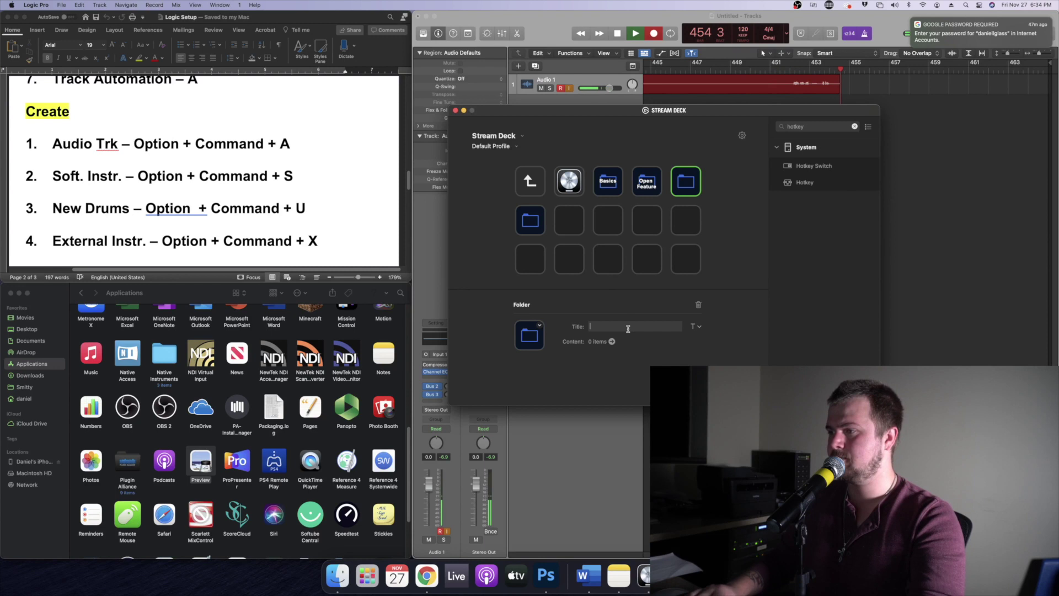
text(Create)
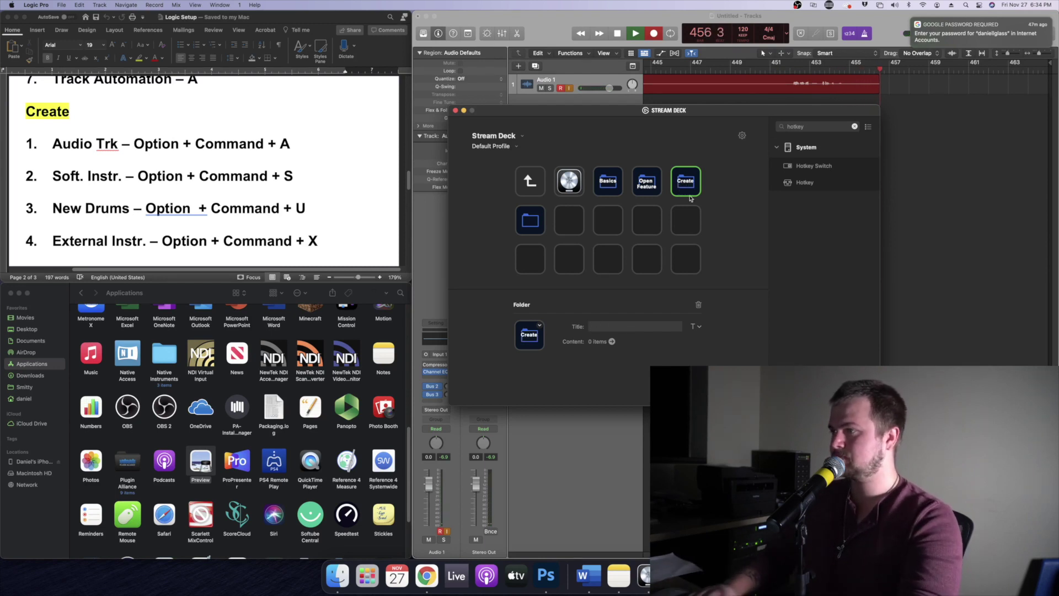
click(724, 201)
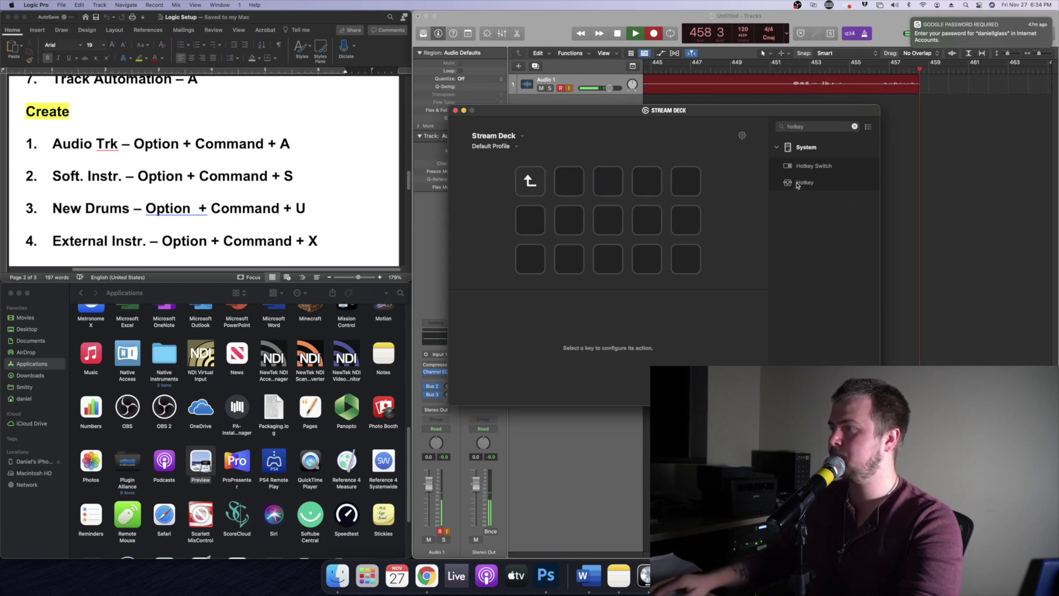
Fill ten empty slots in the Create folder with Hotkey actions.
drag(795, 184, 569, 181)
drag(788, 184, 608, 181)
drag(793, 184, 646, 181)
drag(797, 185, 686, 184)
drag(795, 183, 537, 221)
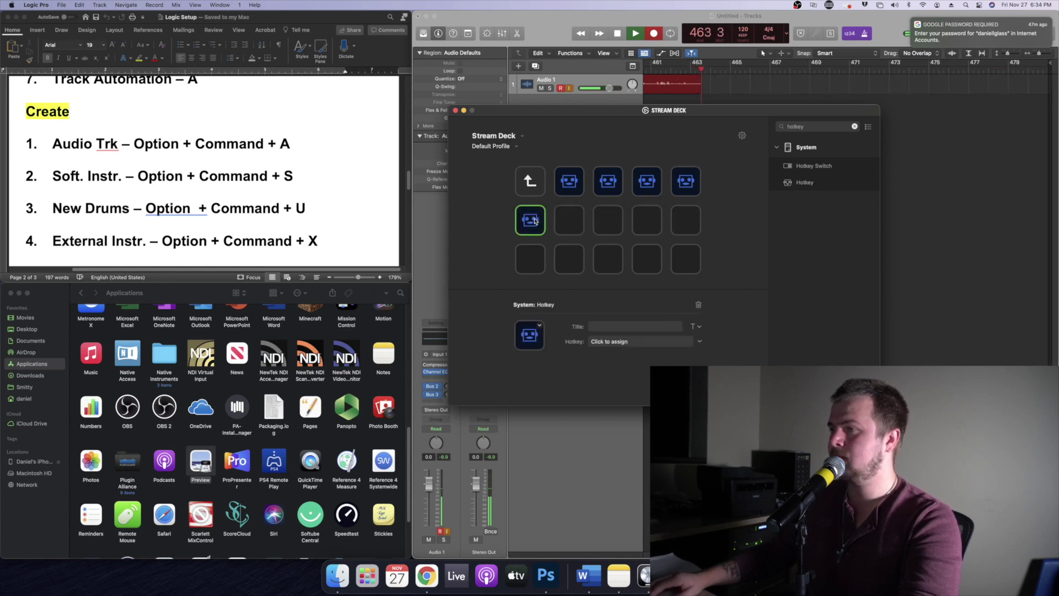
scroll(315, 175, down, 8)
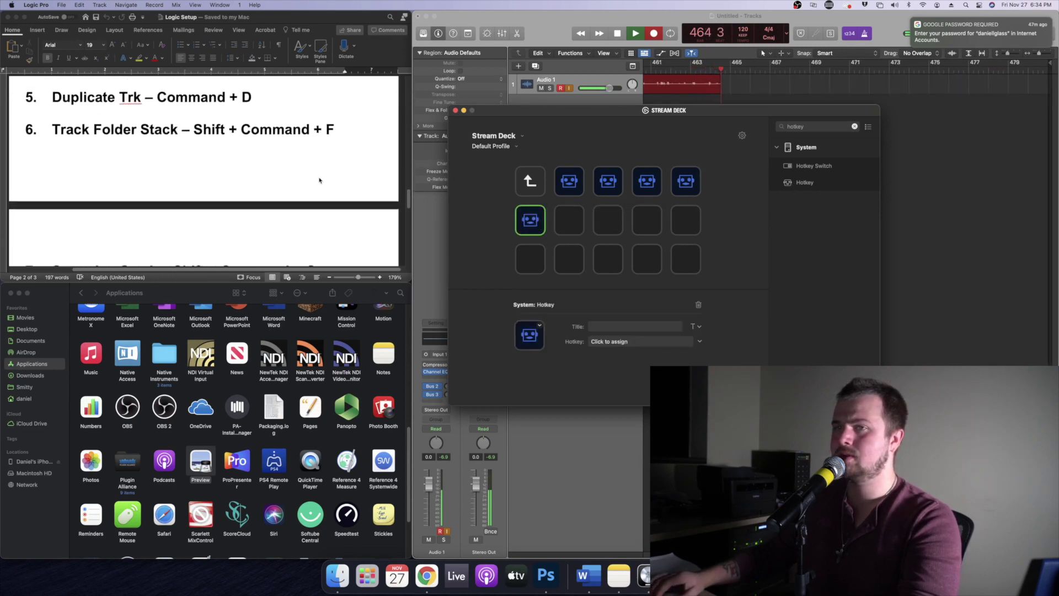
scroll(315, 154, down, 10)
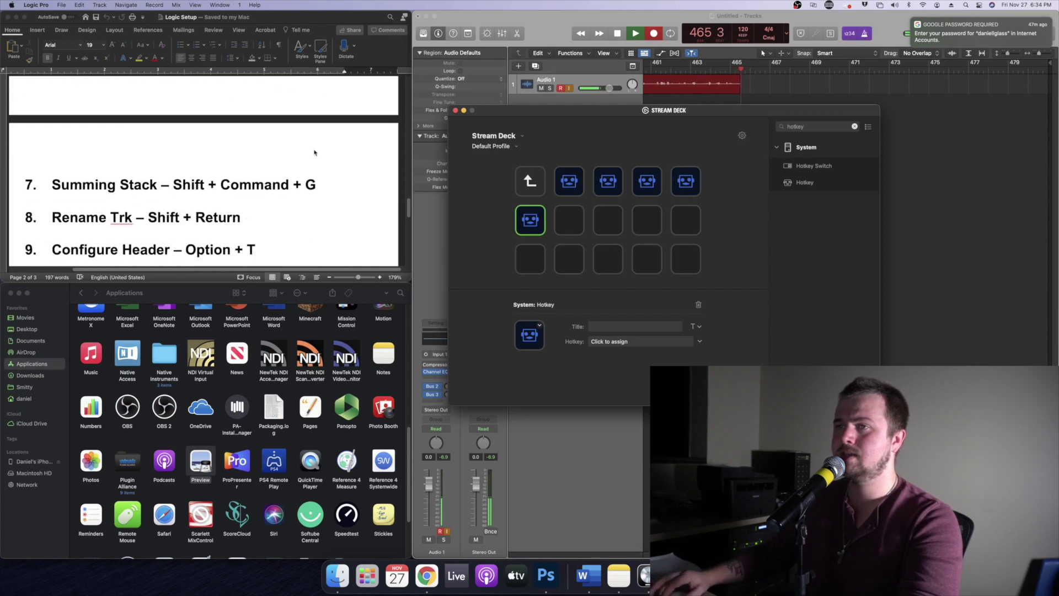
scroll(312, 150, down, 10)
scroll(313, 150, up, 5)
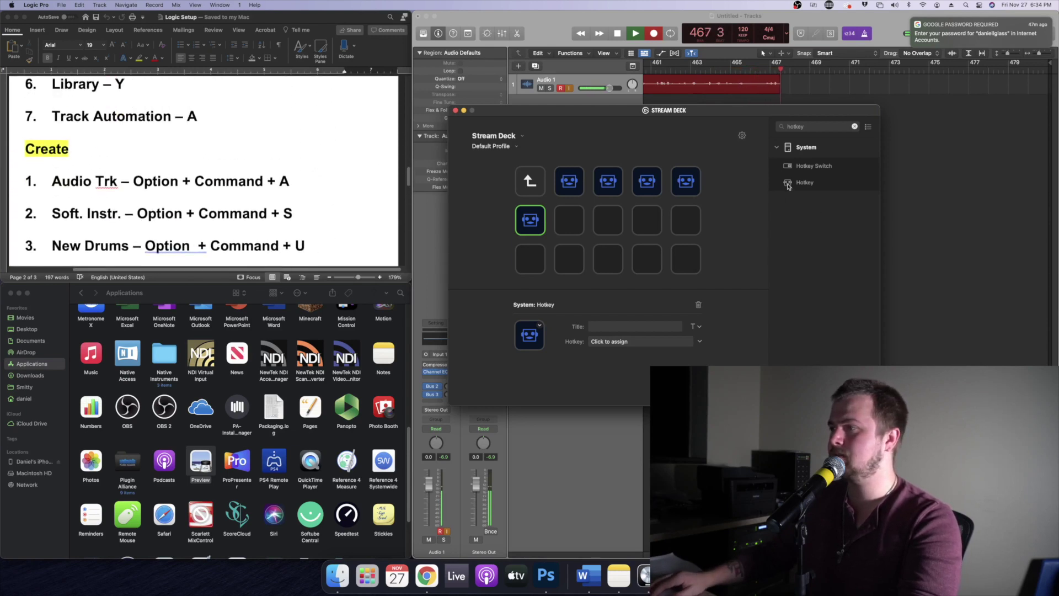
drag(787, 187, 569, 219)
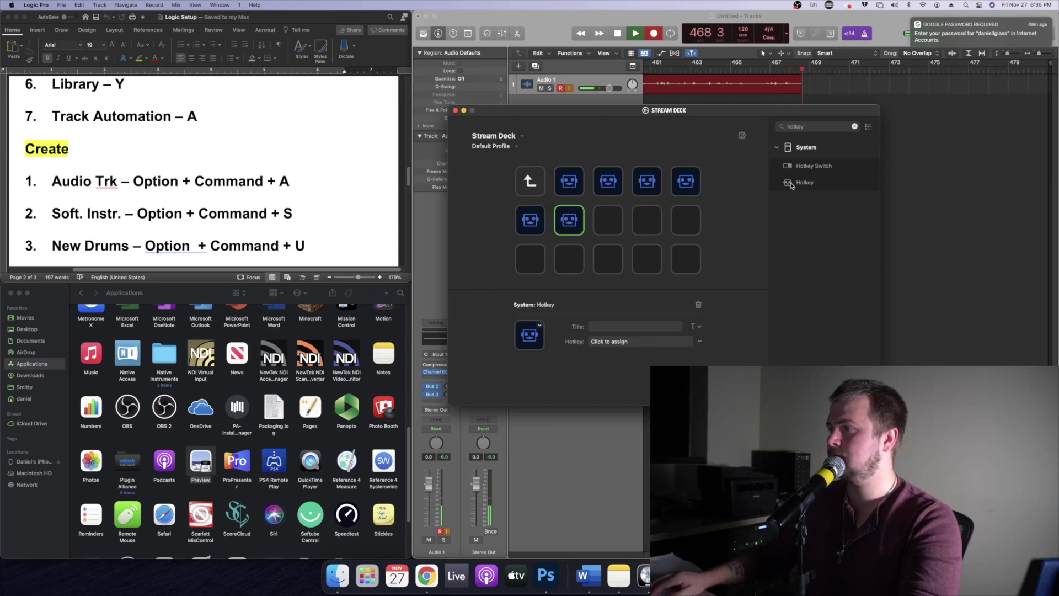
drag(792, 185, 530, 259)
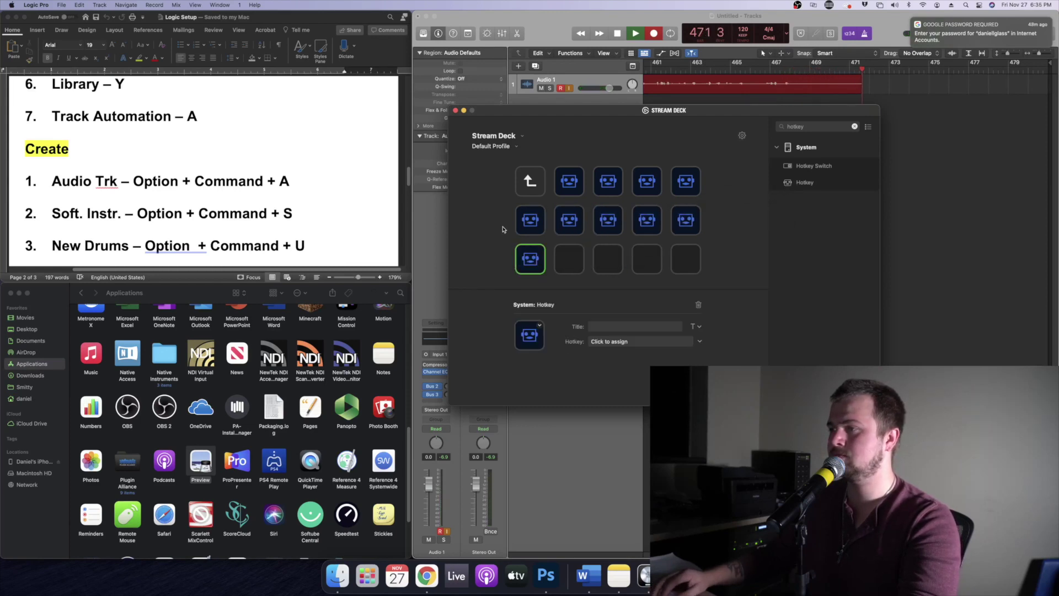
Title the first Hotkey key 'Audio Track' on two lines and assign ⌥⌘A.
click(572, 184)
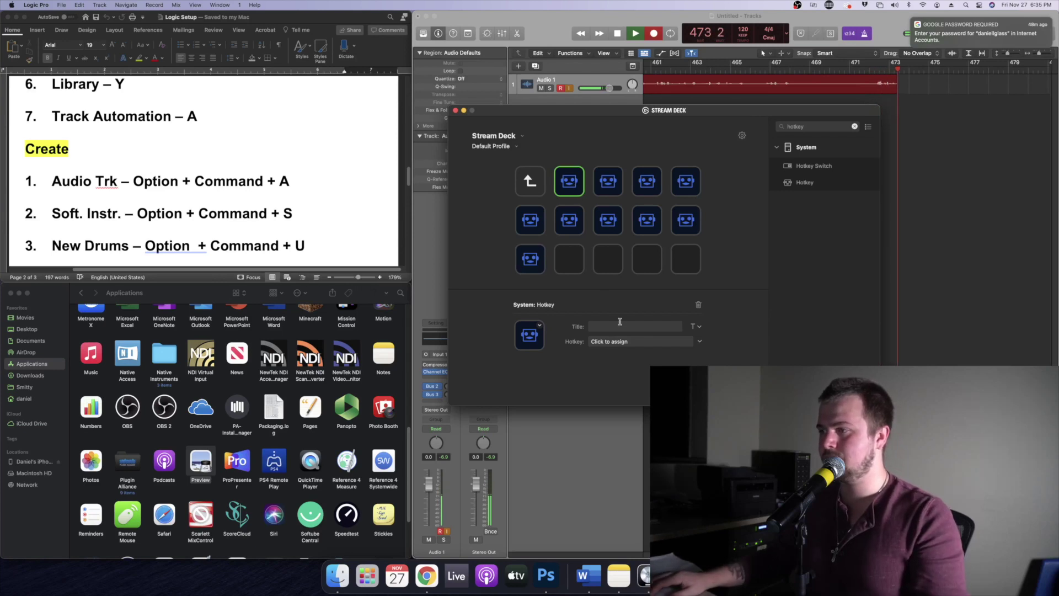
text(Audio)
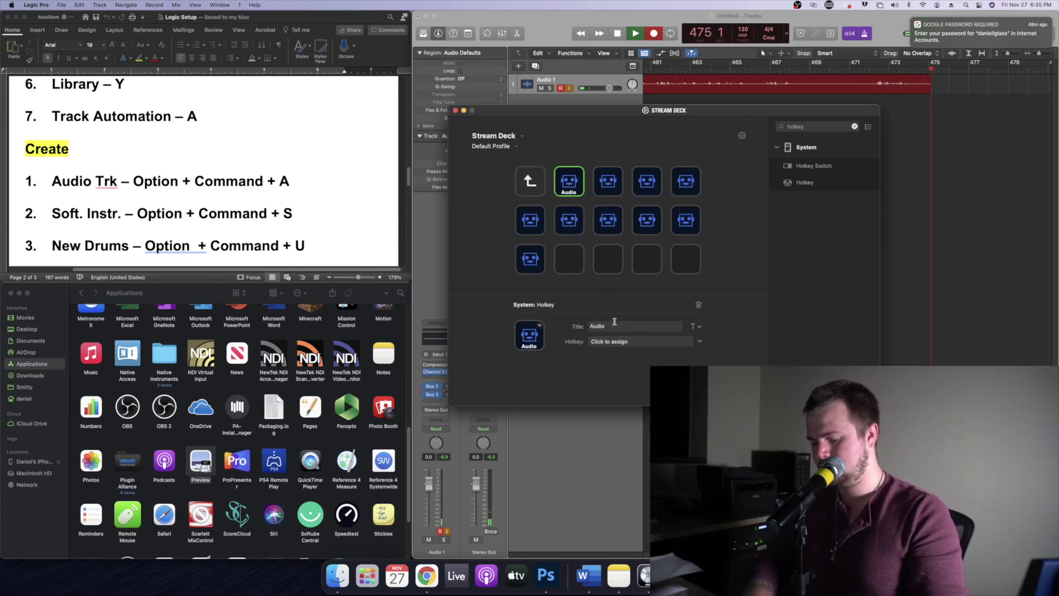
key(Return)
text(Track)
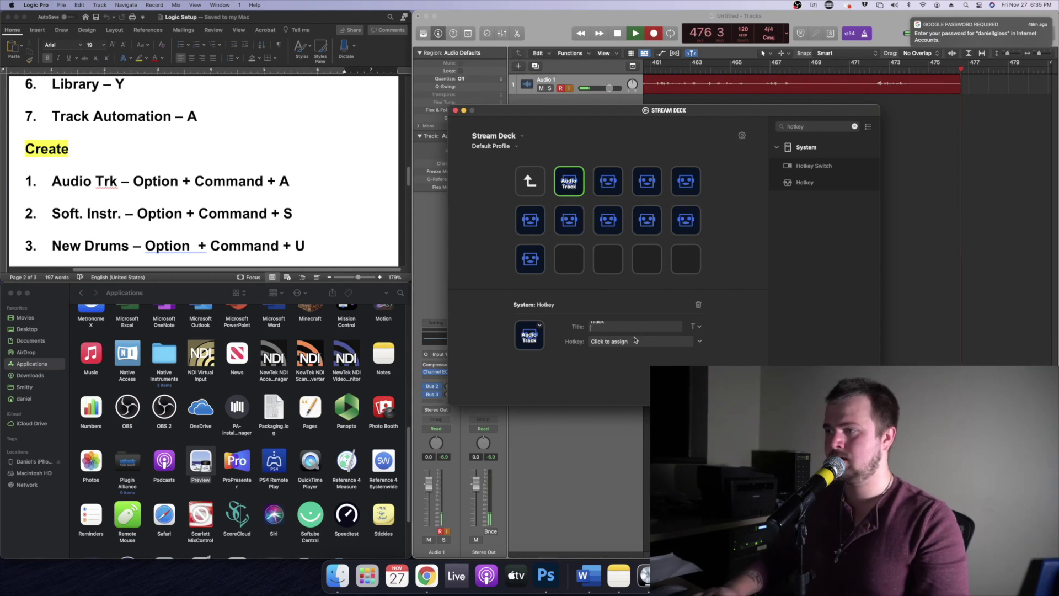
click(640, 342)
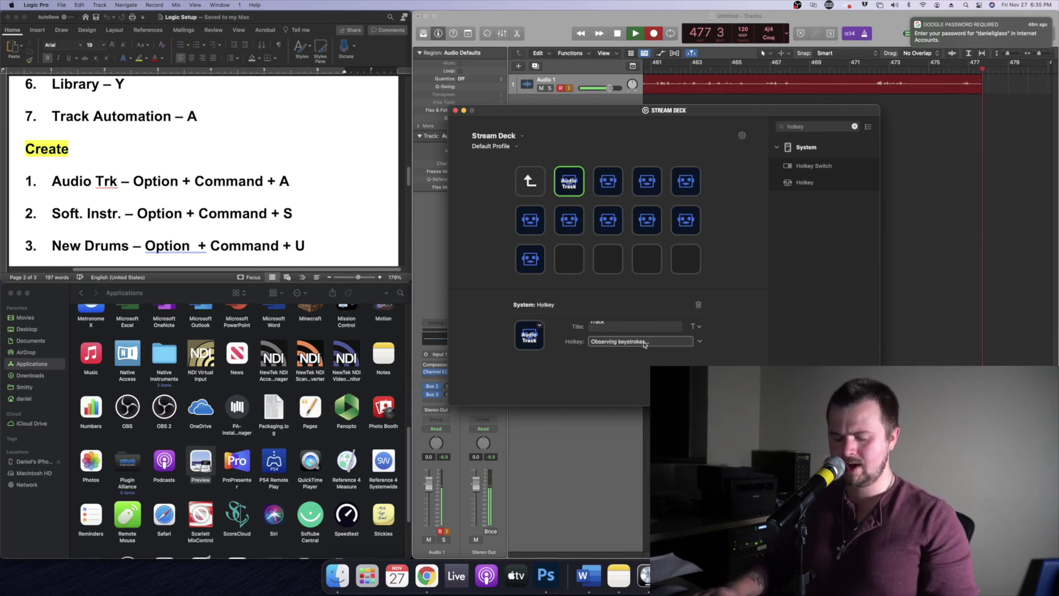
key(alt+super)
key(alt+super+a)
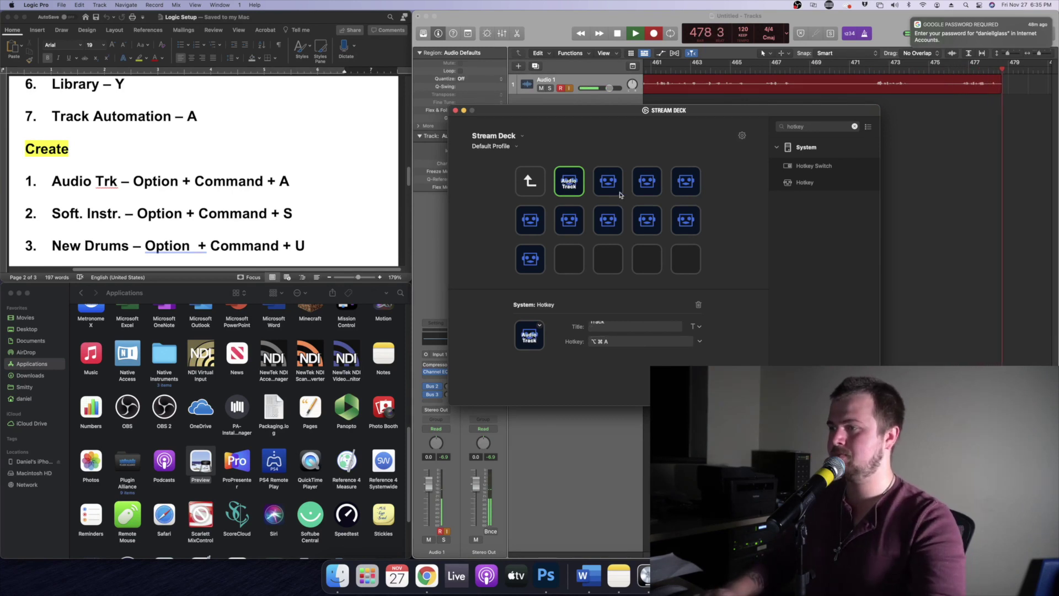
Title the next key 'software track' and record its shortcut.
click(606, 188)
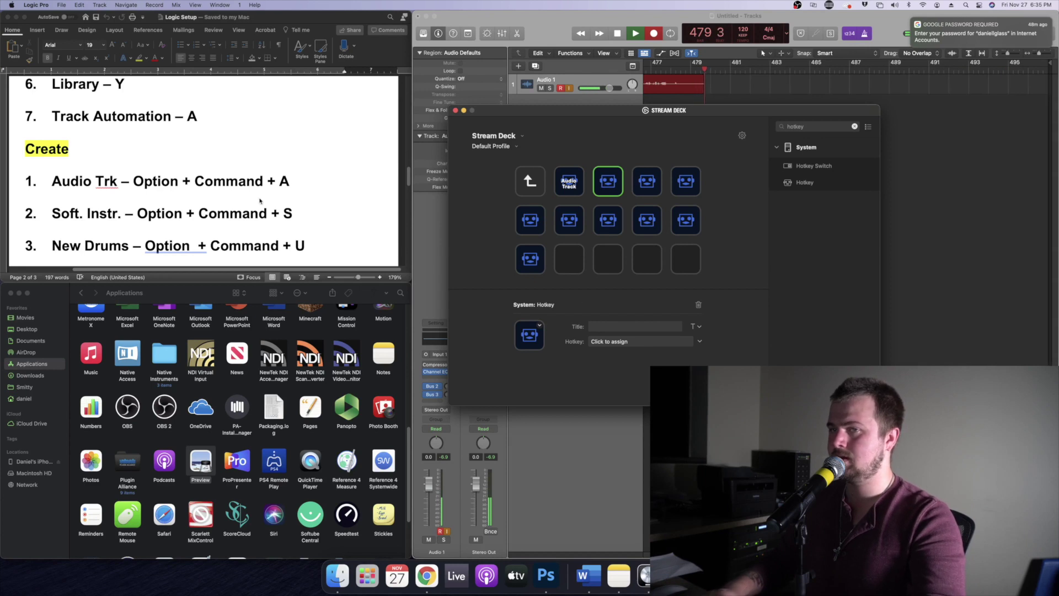
scroll(260, 201, down, 3)
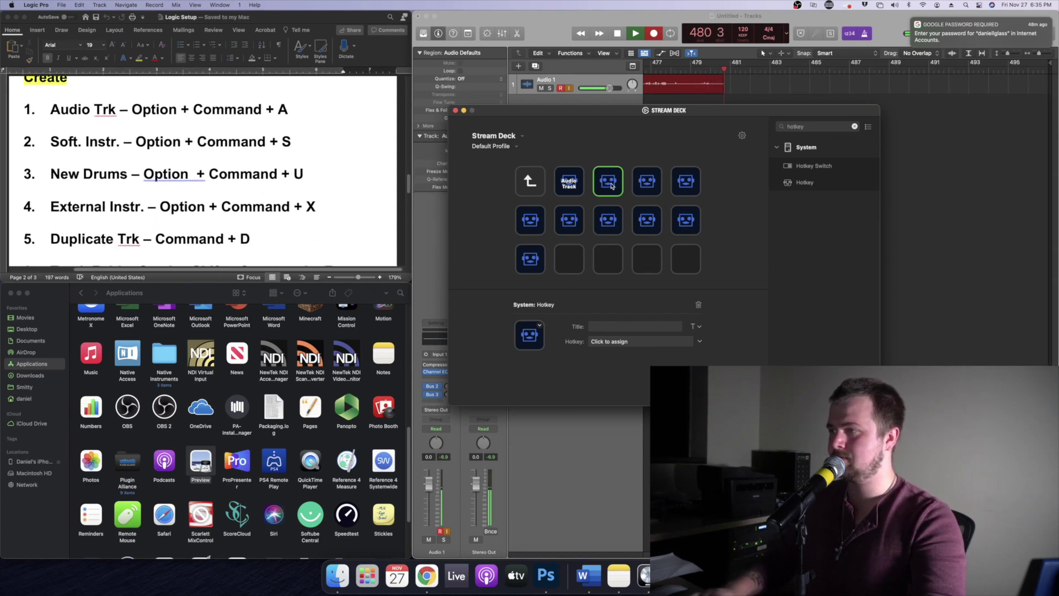
click(618, 326)
text(sof)
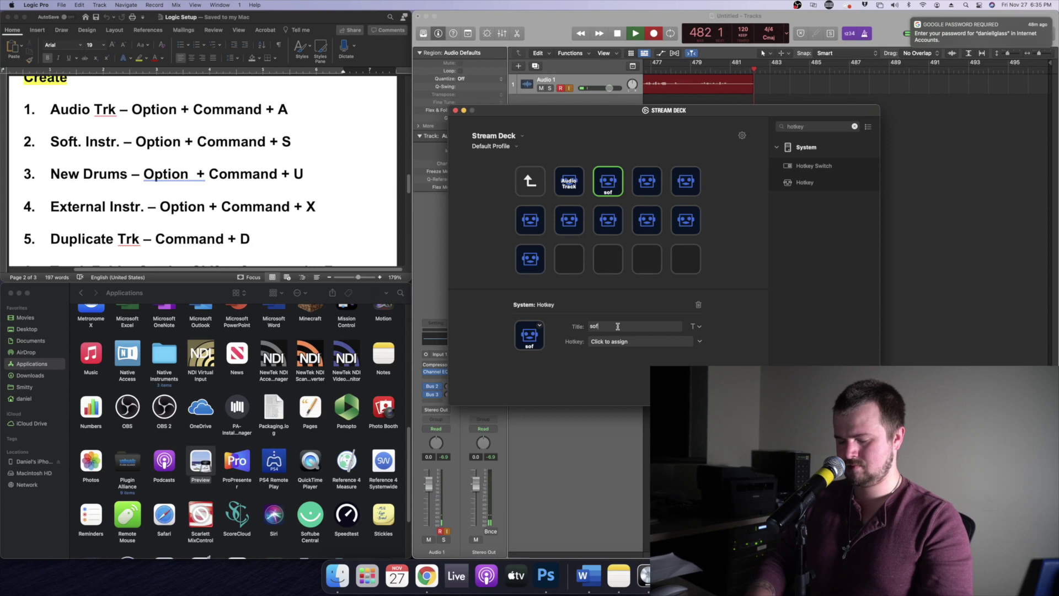
text(tware tr)
text(ack)
key(Return)
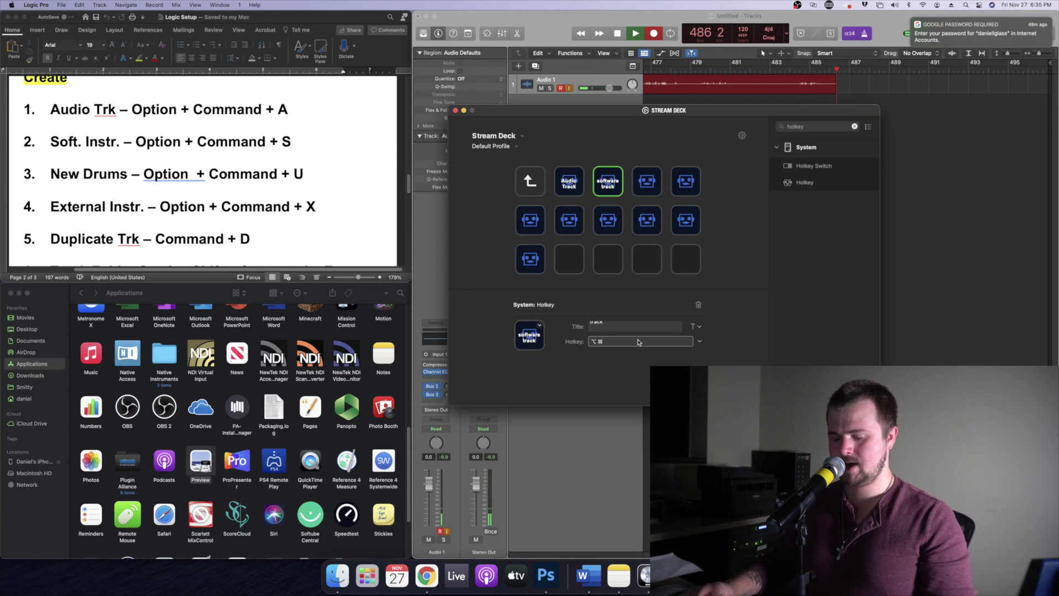
key(Right)
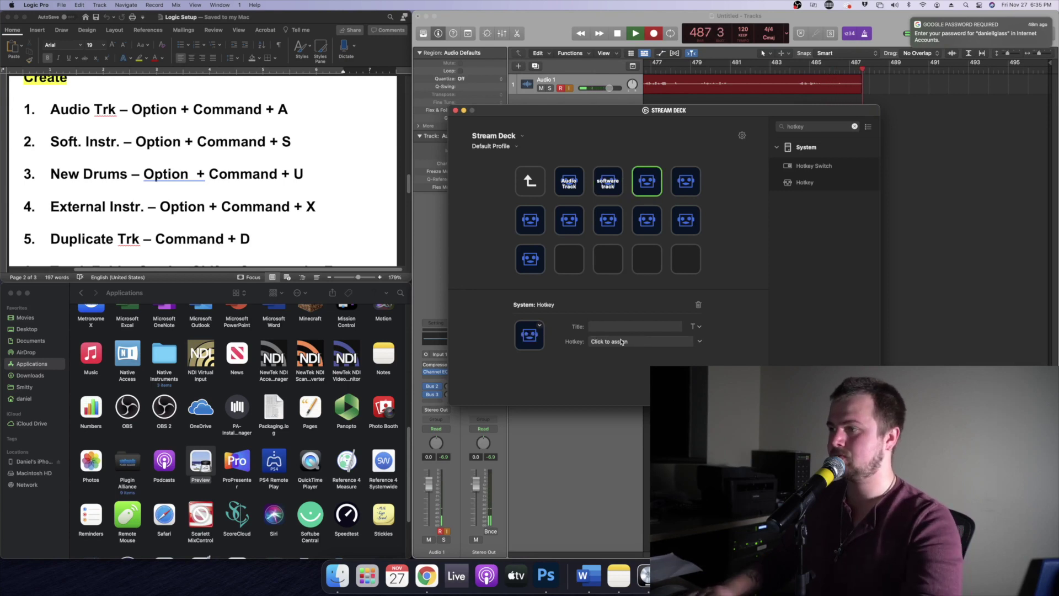
Title the next blank key 'new drums' on two lines and assign ⌥⌘U.
click(614, 327)
text(n)
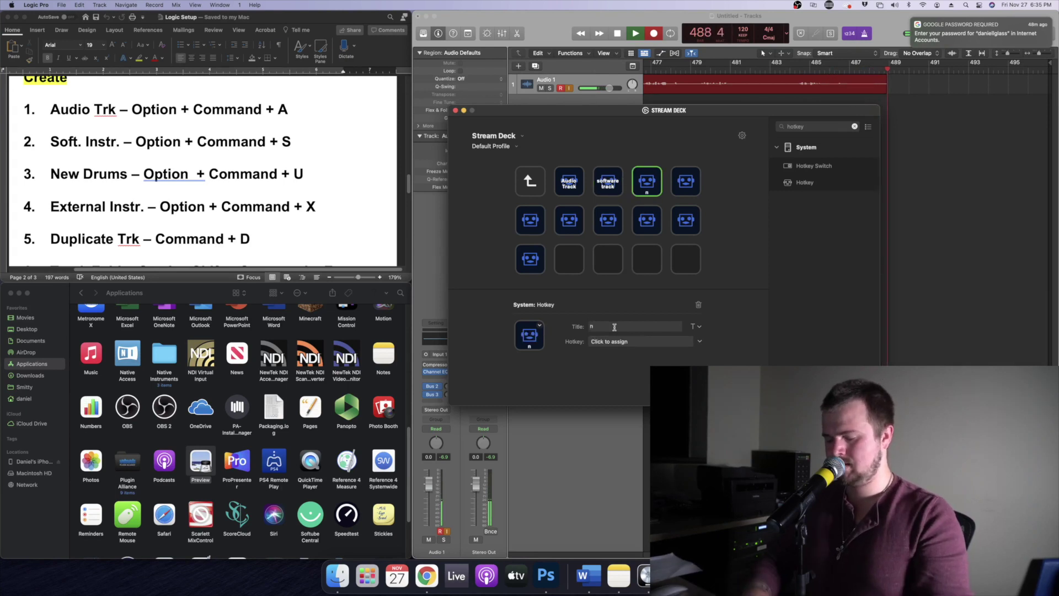
text(ew)
key(Return)
text(dru)
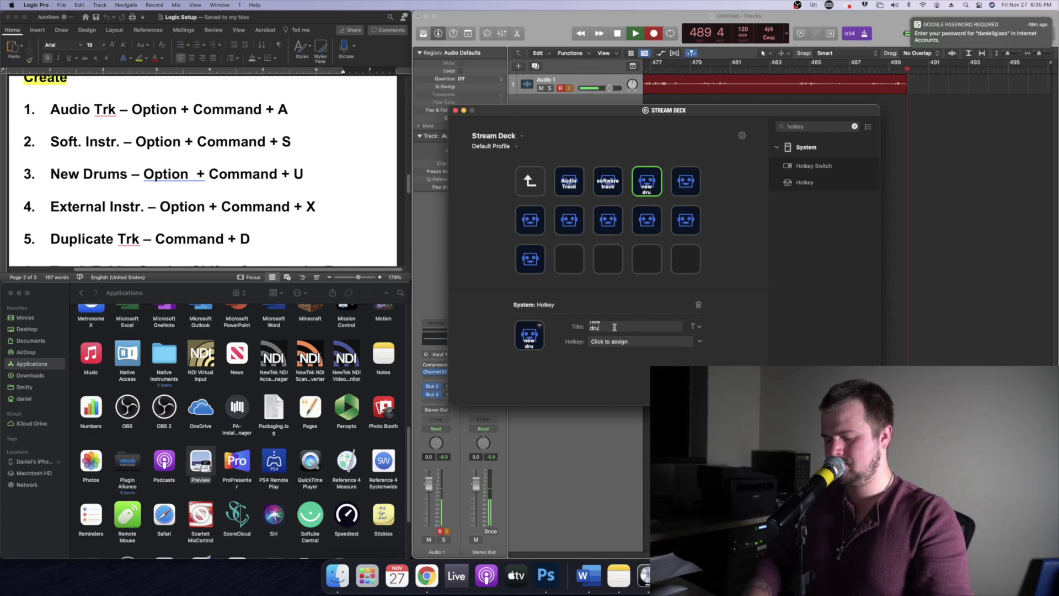
text(ms)
key(Return)
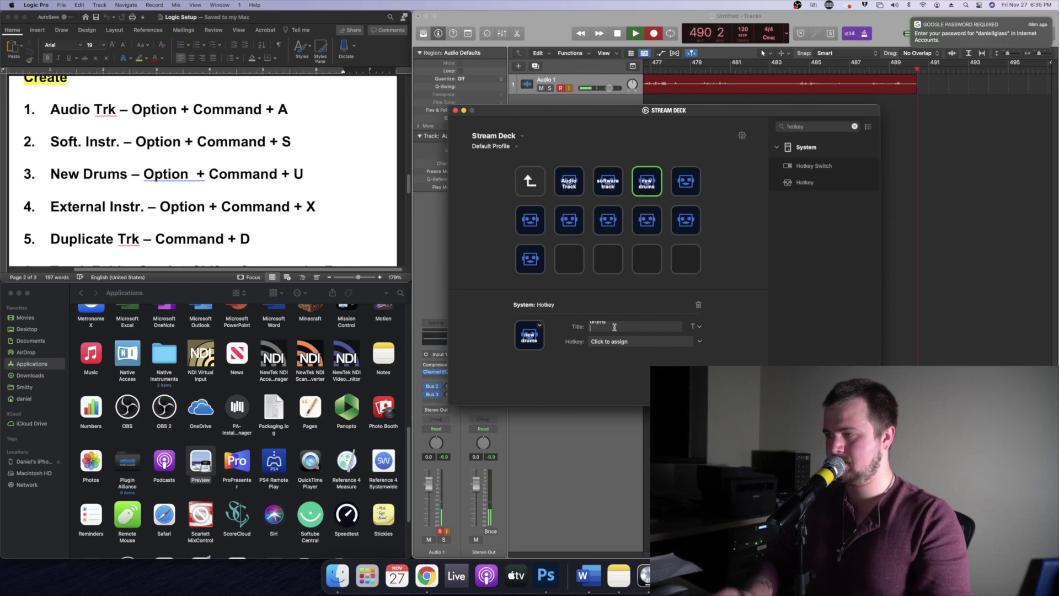
click(668, 343)
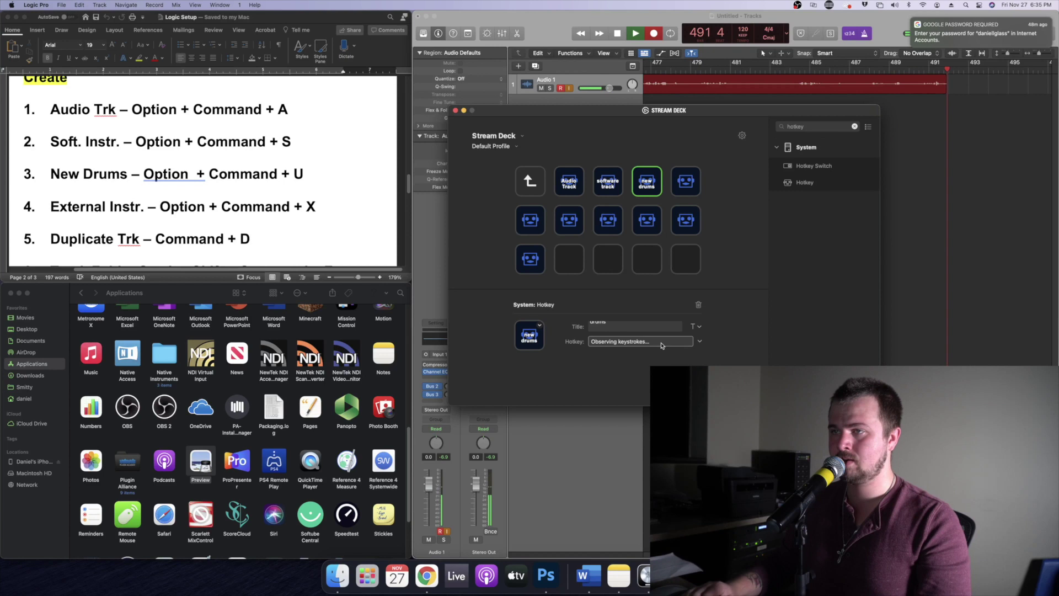
key(alt)
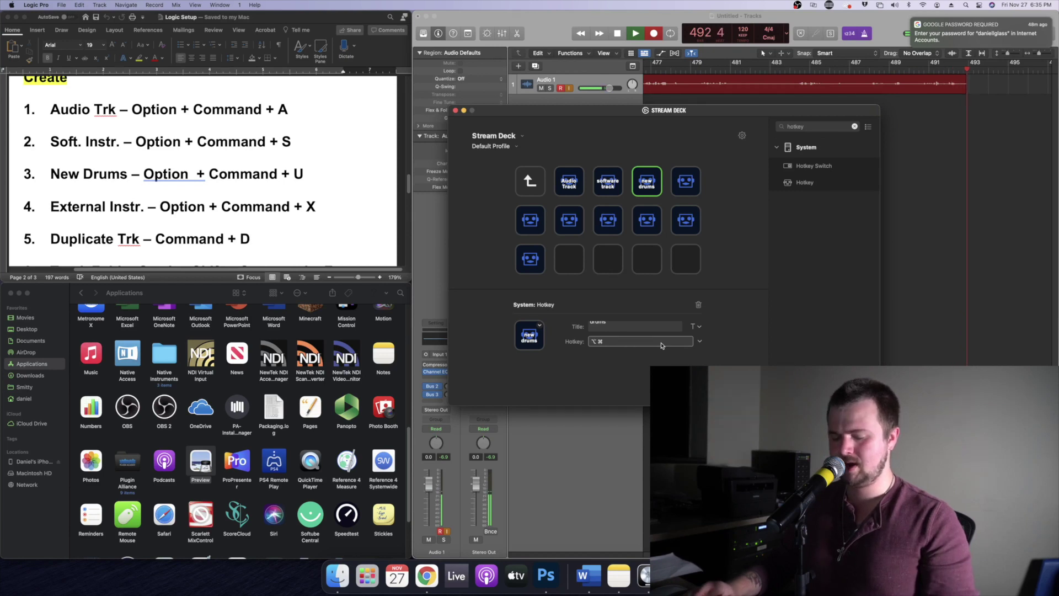
key(alt+super+u)
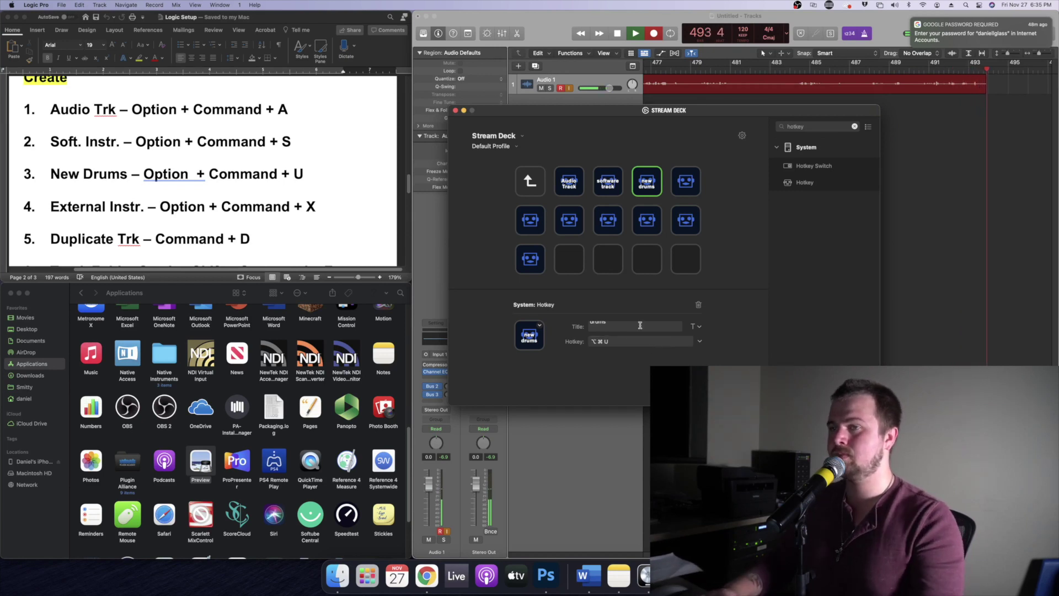
Set up the next empty key with the two-line title 'external instrument'.
click(688, 180)
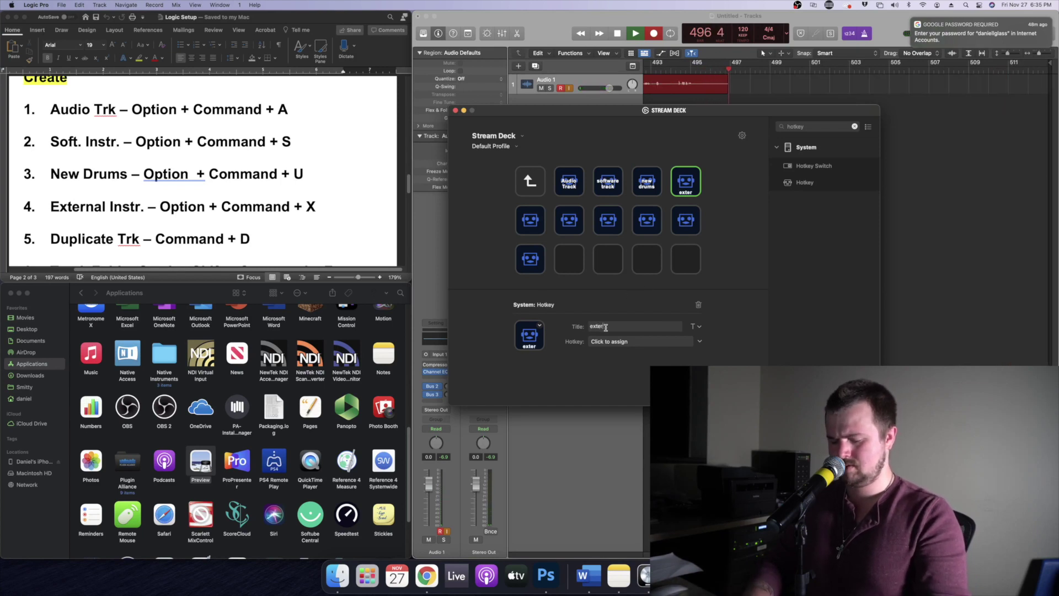
key(Return)
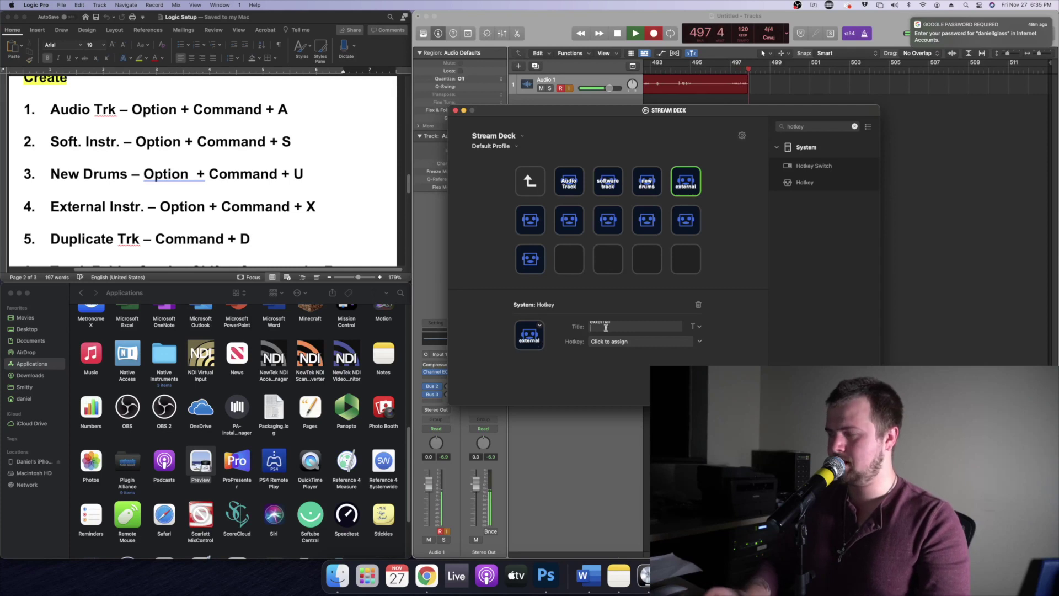
text(instrume)
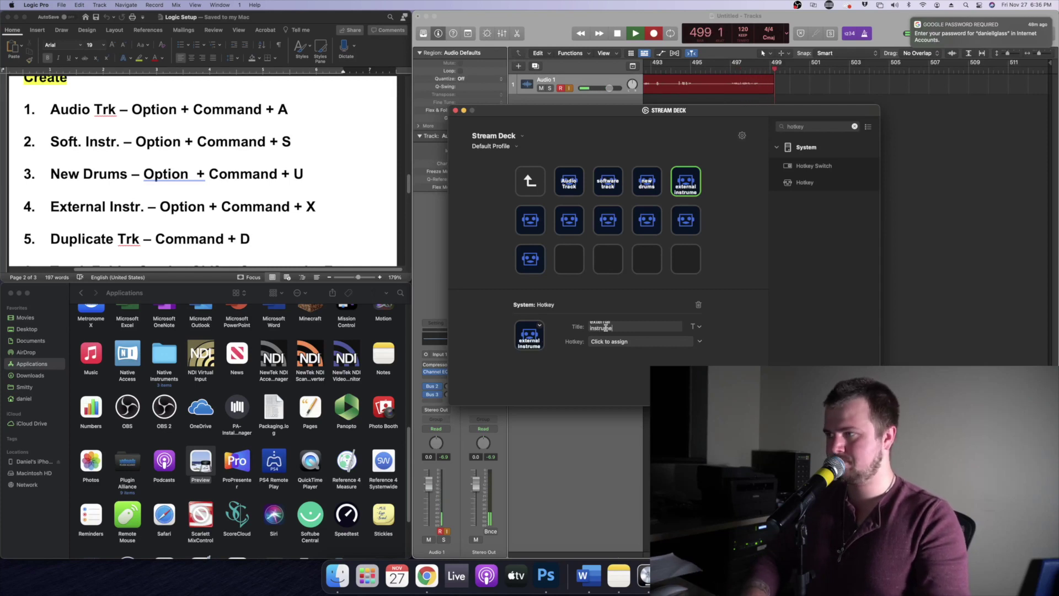
text(nt)
key(Return)
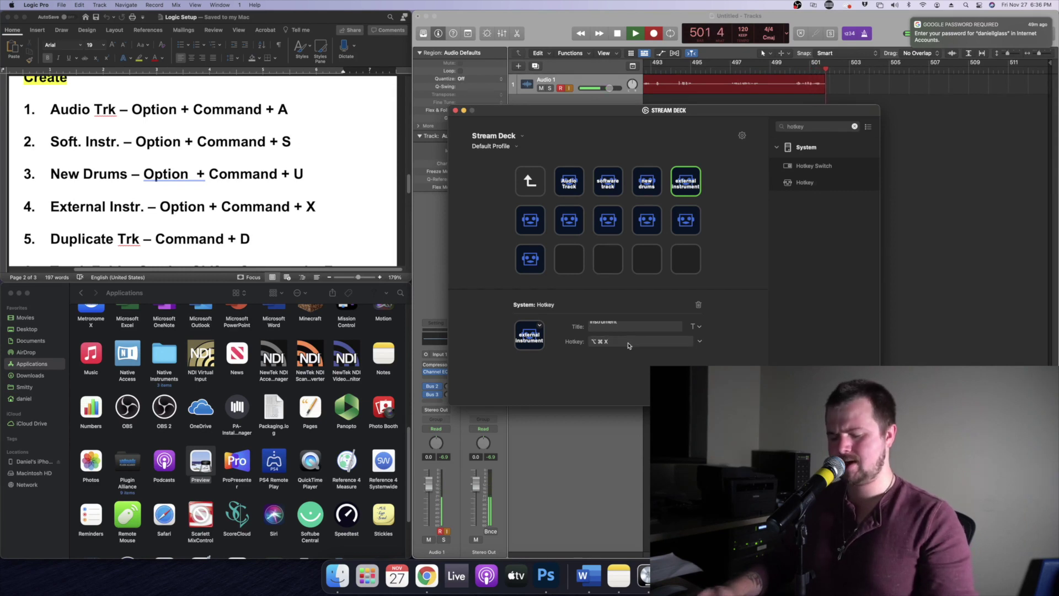
Title the first empty key of row two 'duplicate' and assign ⌘D.
click(531, 220)
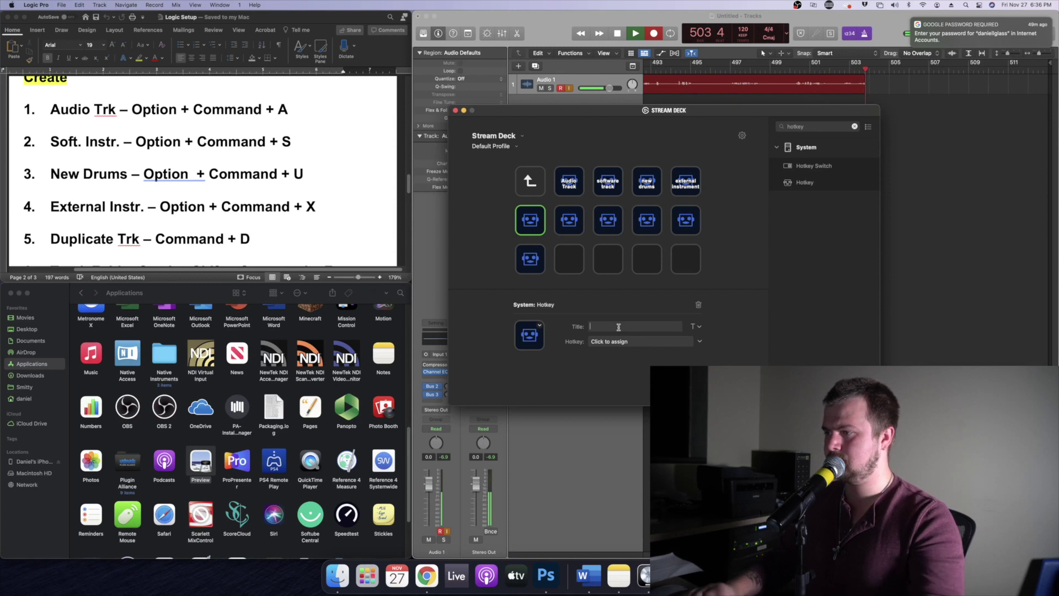
text(dupli)
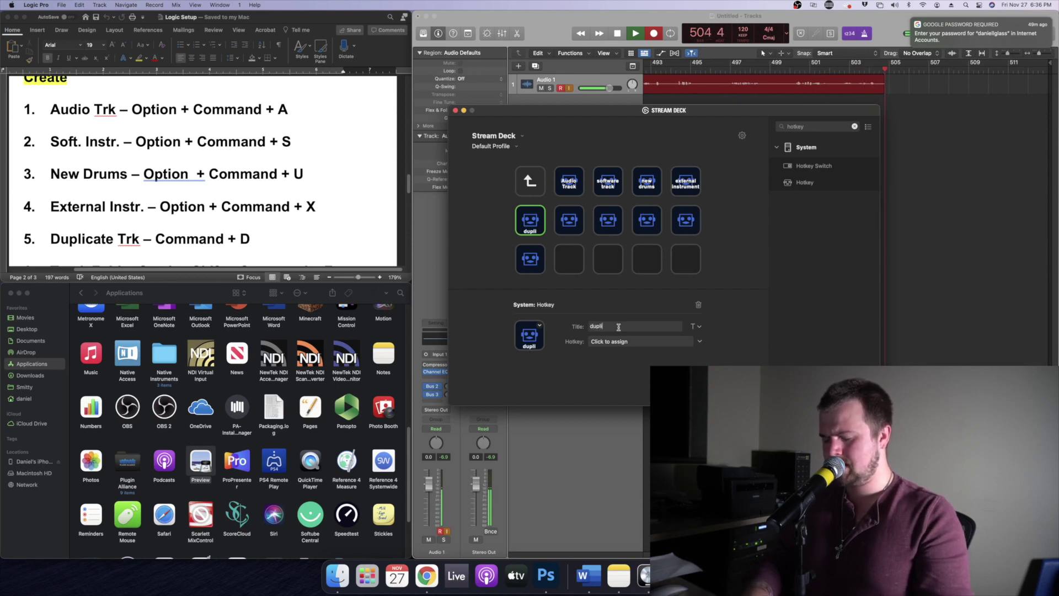
text(cate)
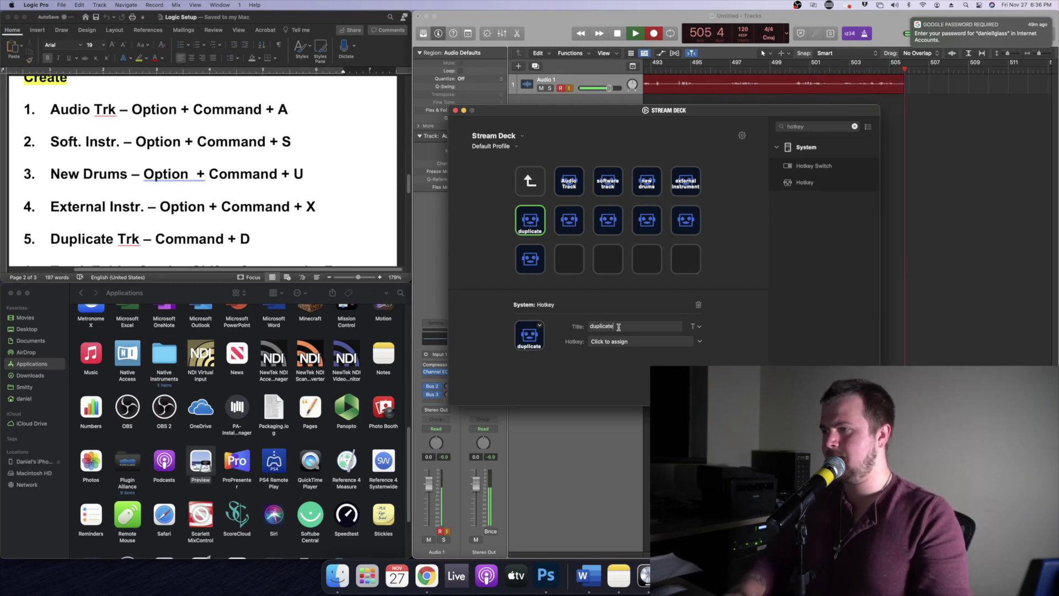
key(BackSpace)
key(BackSpace)
key(BackSpace)
key(BackSpace)
key(BackSpace)
key(BackSpace)
key(BackSpace)
key(BackSpace)
key(BackSpace)
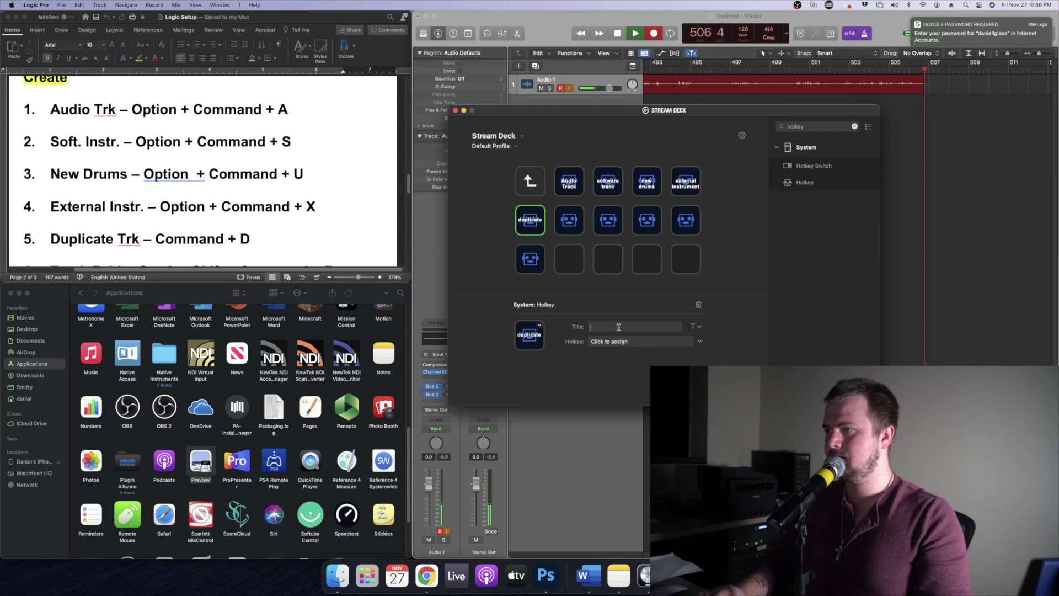
click(640, 342)
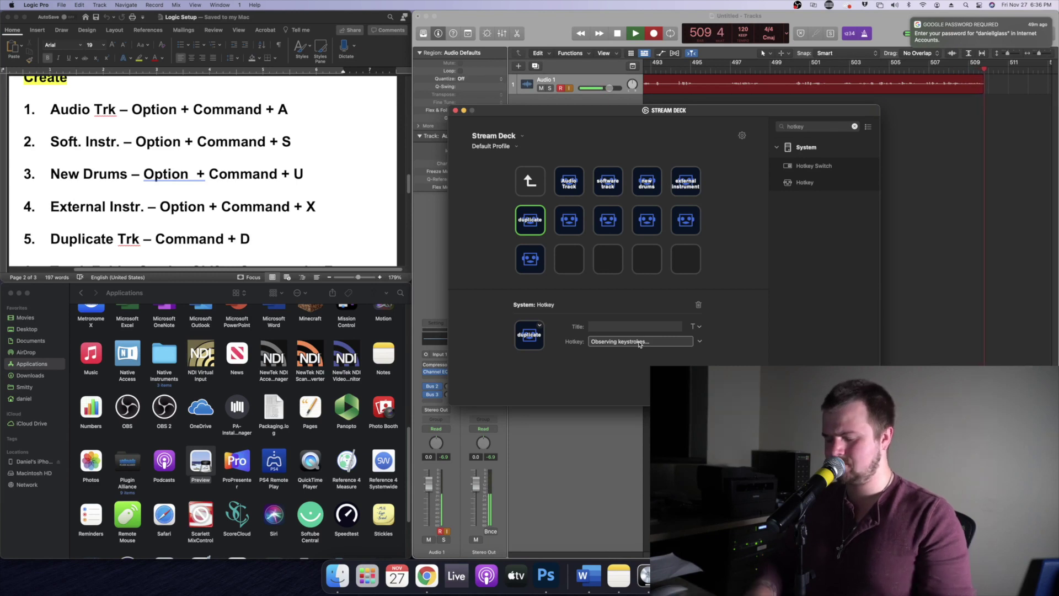
key(super+d)
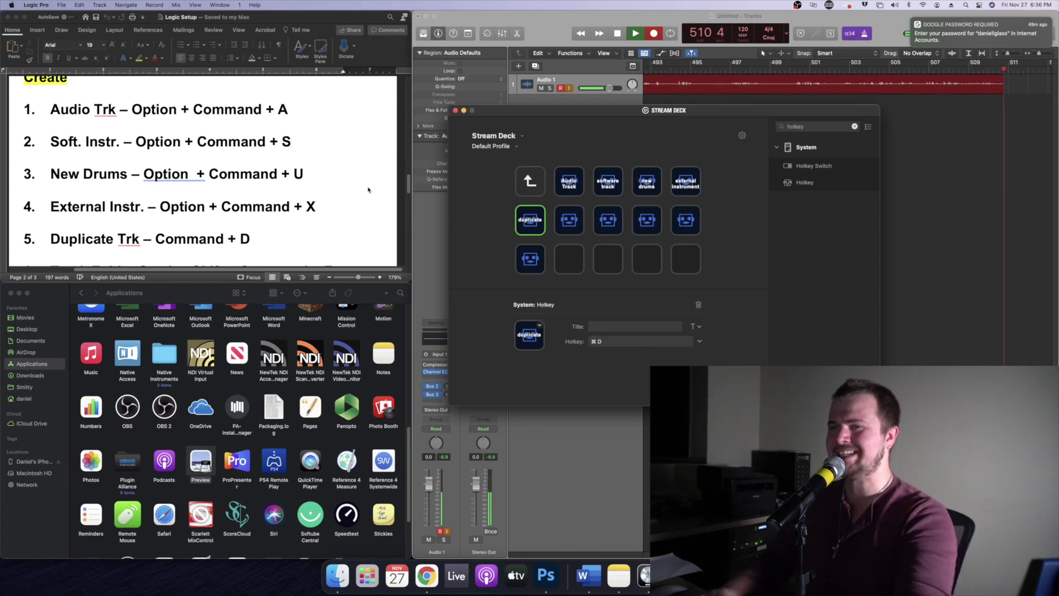
scroll(368, 190, down, 5)
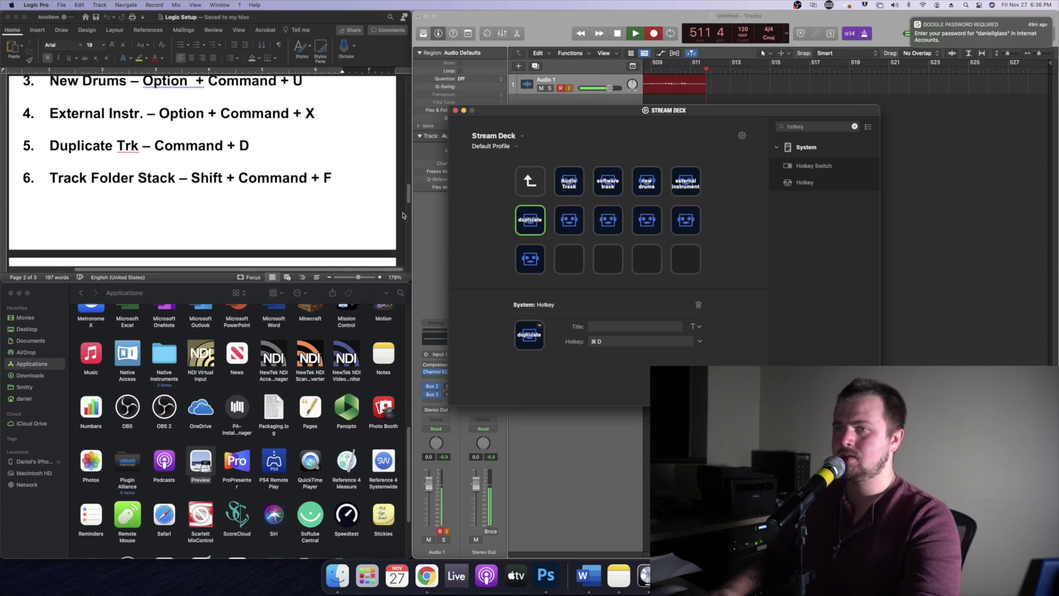
click(571, 222)
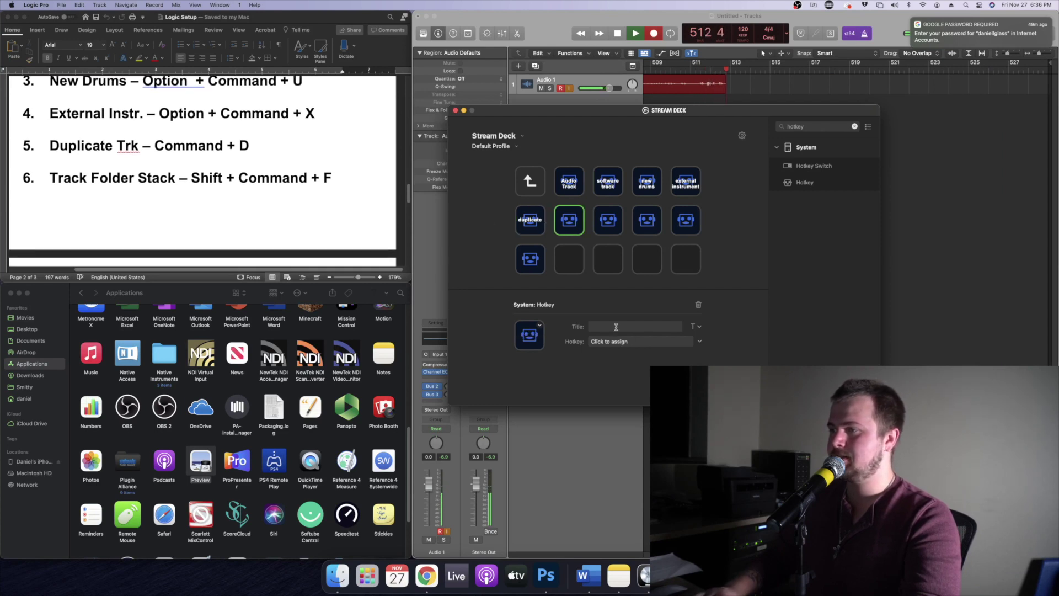
Create 'track stack' (⇧⌘F) and 'sum stack' (⇧⌘G) keys in row two.
text(tr)
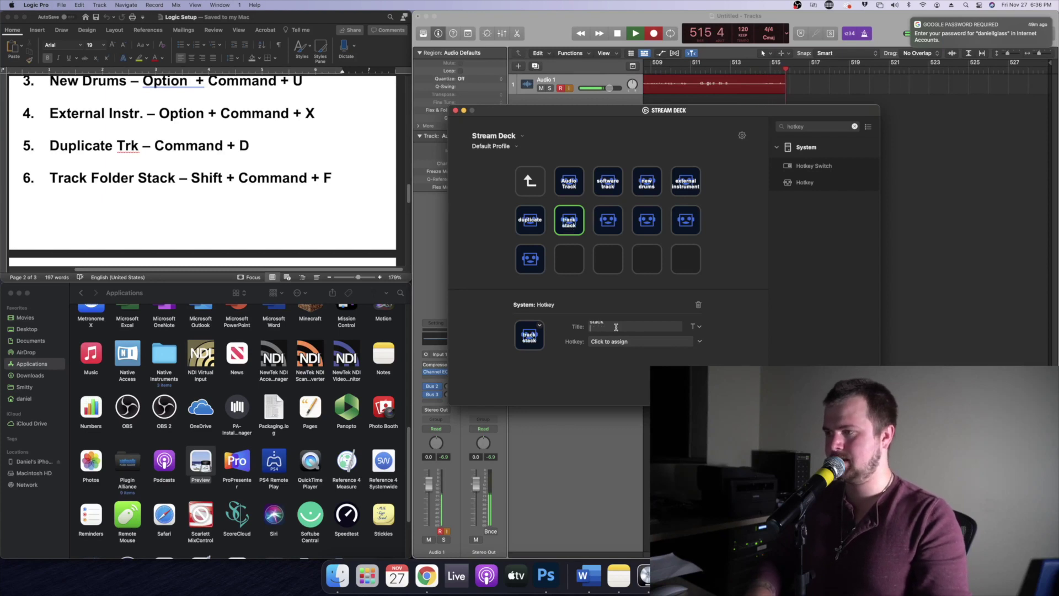
click(637, 342)
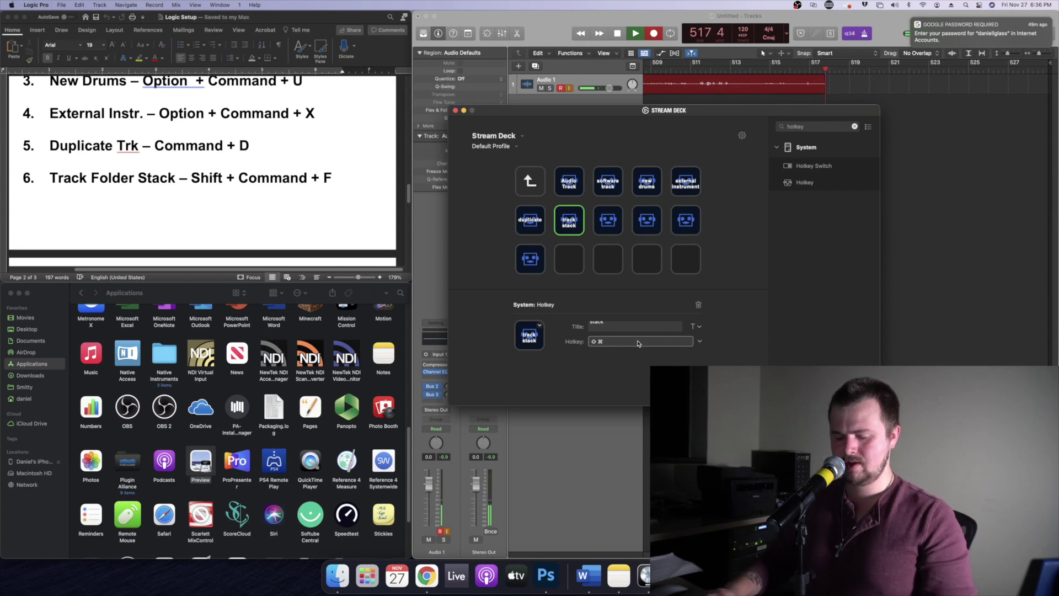
click(607, 221)
scroll(283, 213, down, 5)
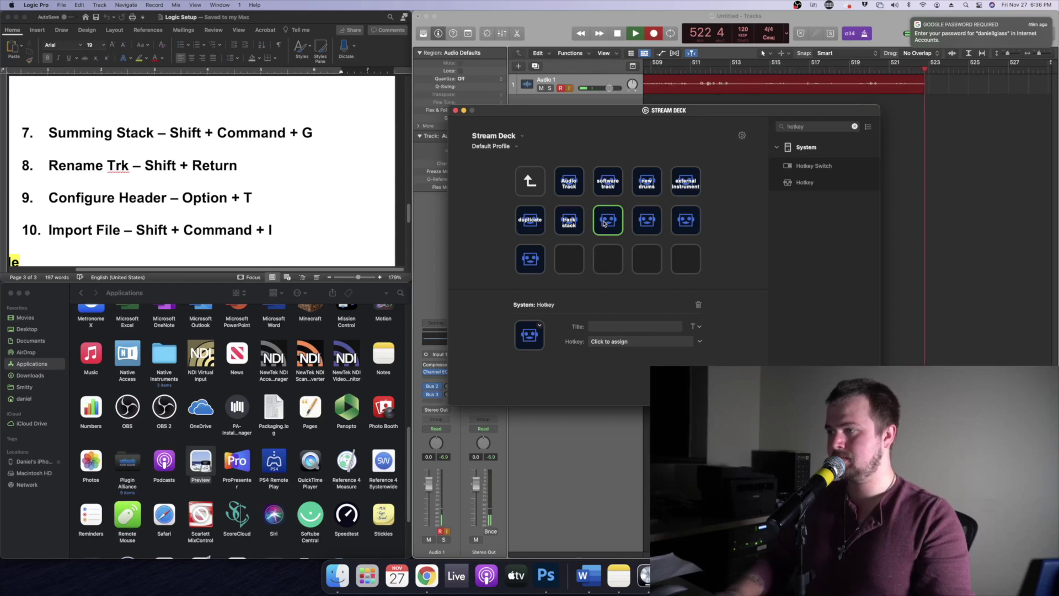
click(613, 327)
text(sum)
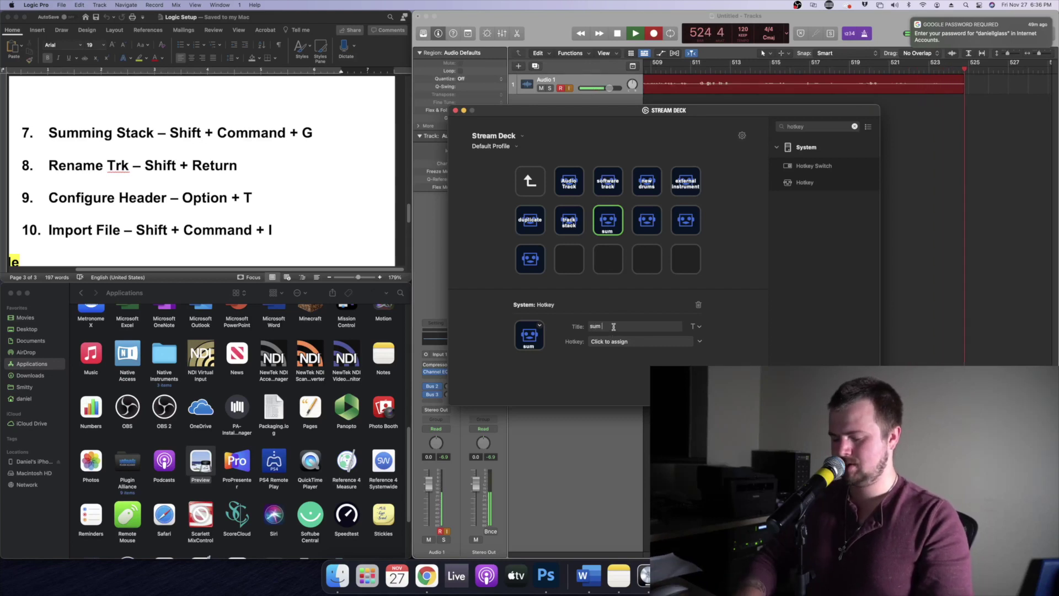
key(Return)
text(stack)
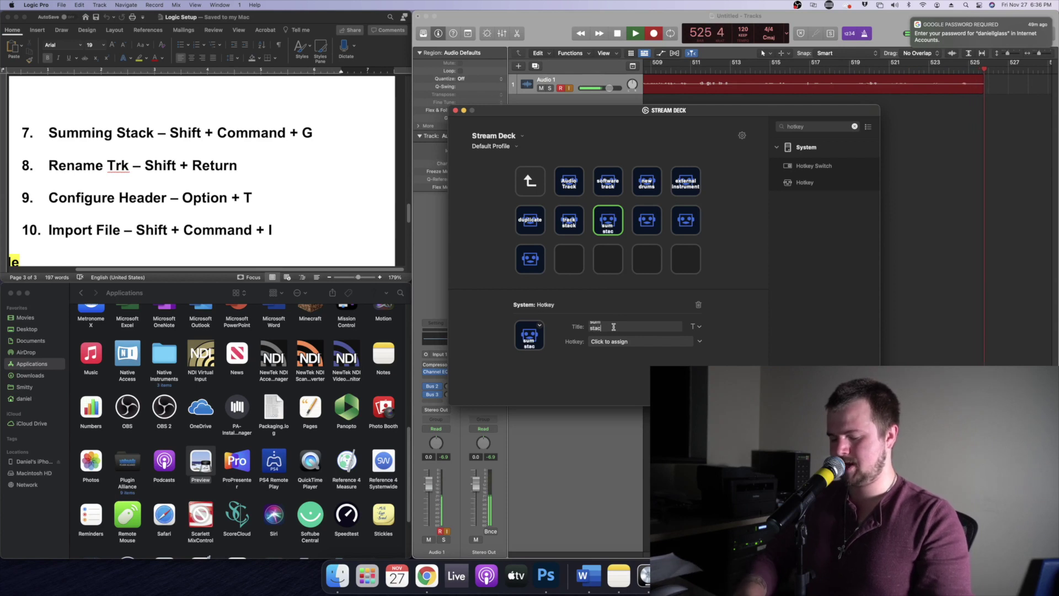
click(616, 340)
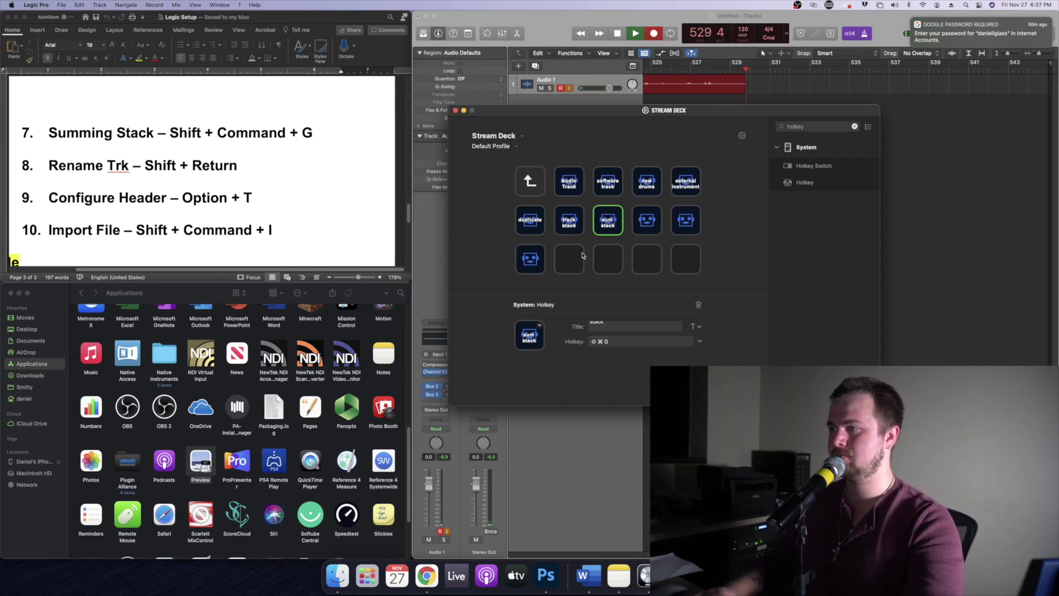
Add 'rename' (⇧Return) and 'configure header' (⌥T) keys in the next slots.
click(647, 222)
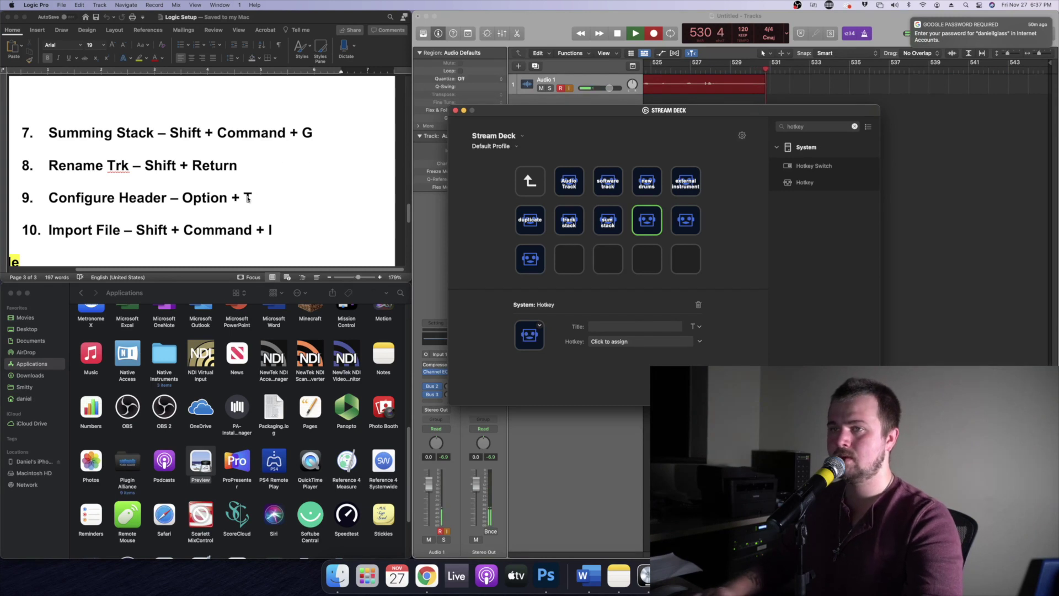
scroll(247, 199, down, 2)
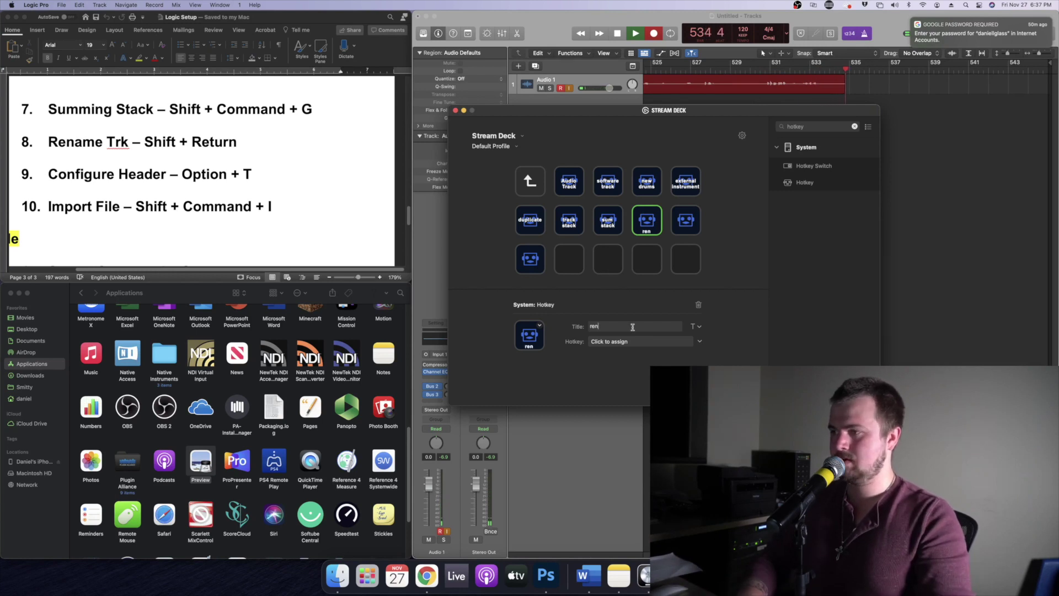
key(Return)
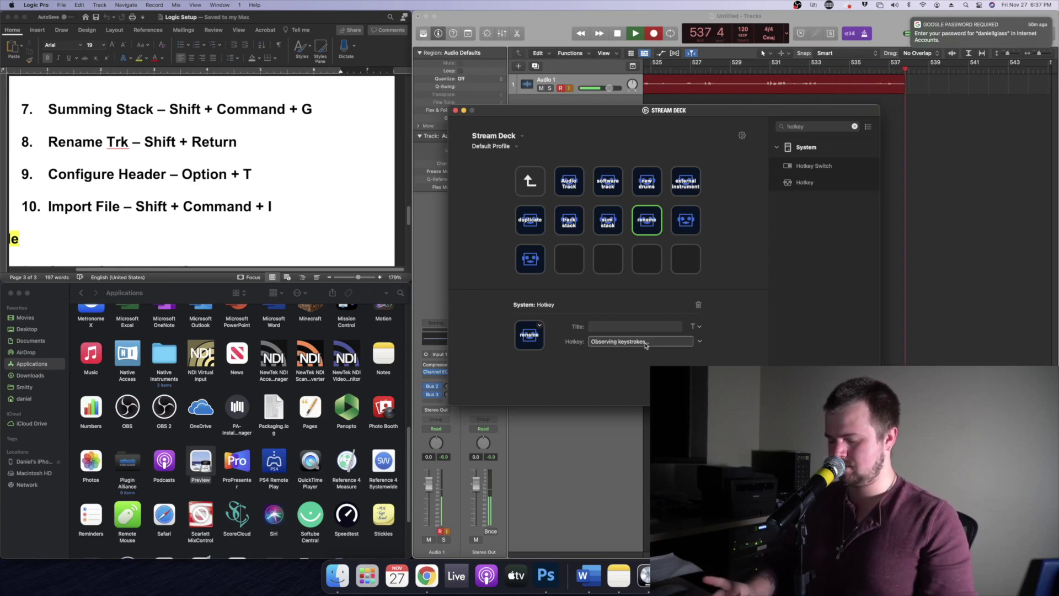
key(shift+Return)
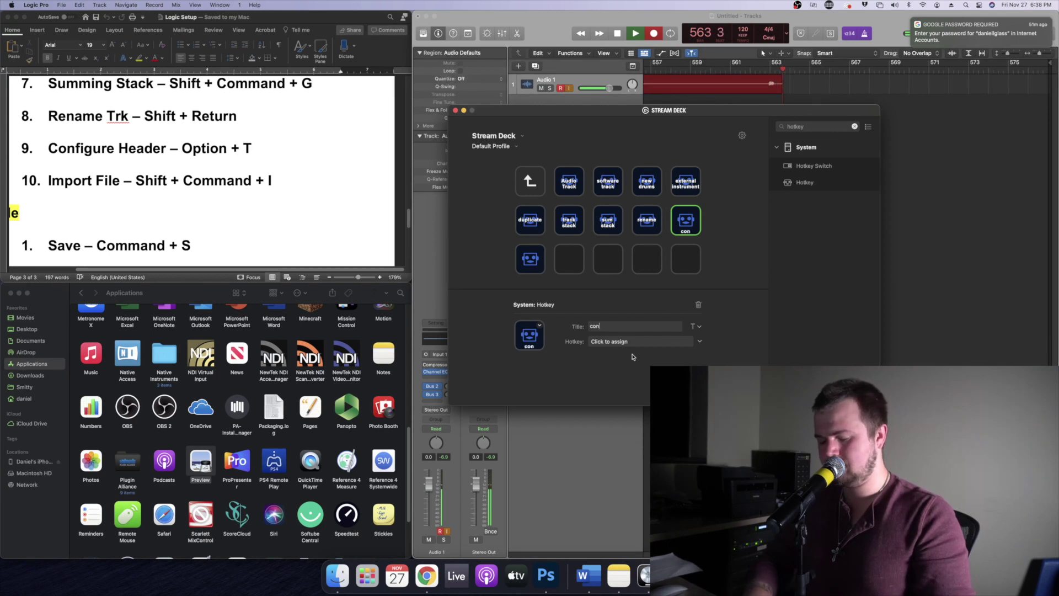
key(Return)
text(head)
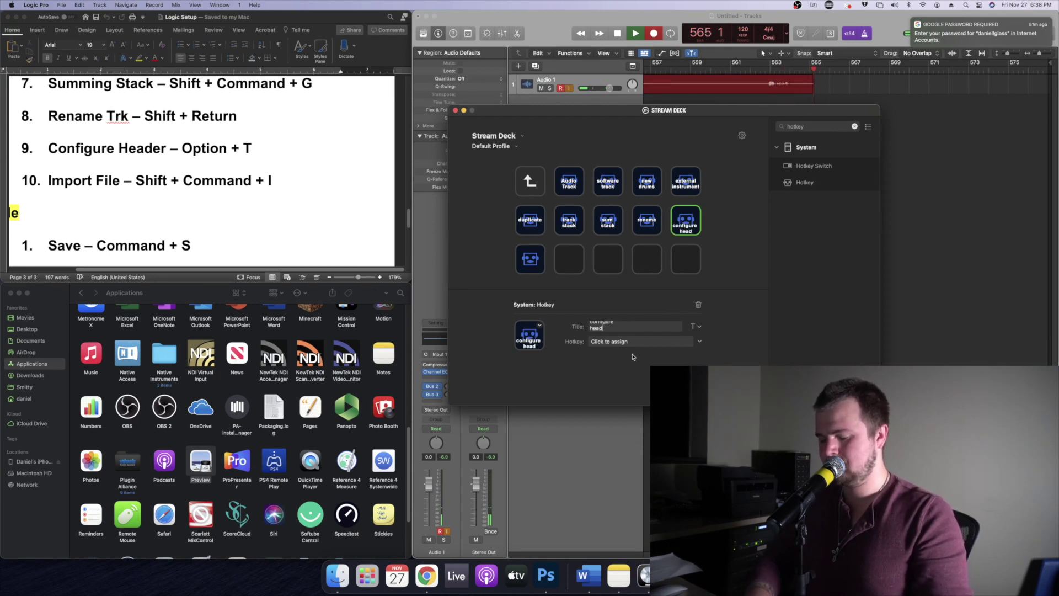
text(er)
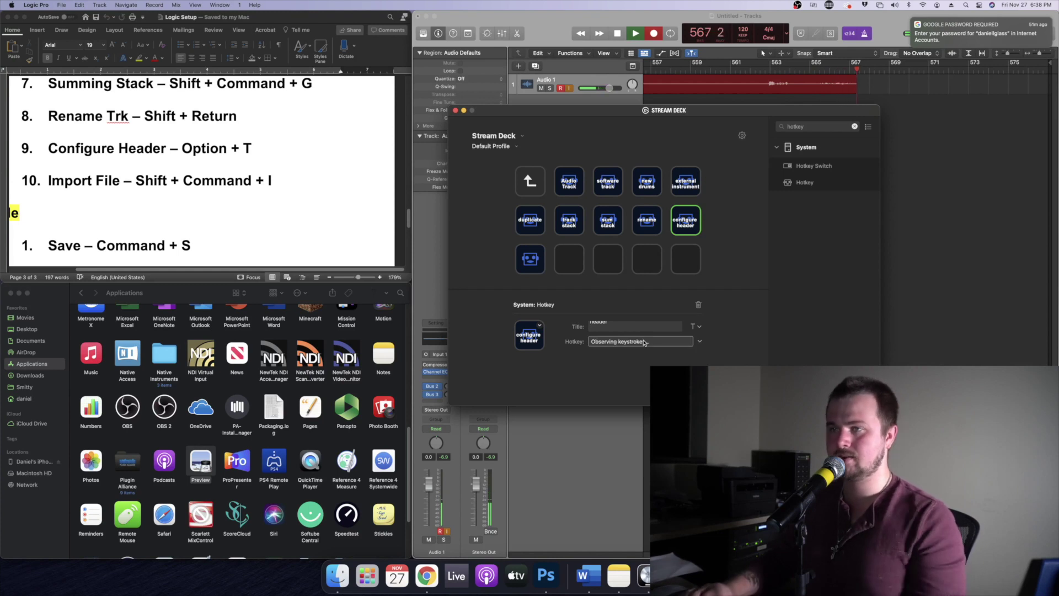
key(alt+t)
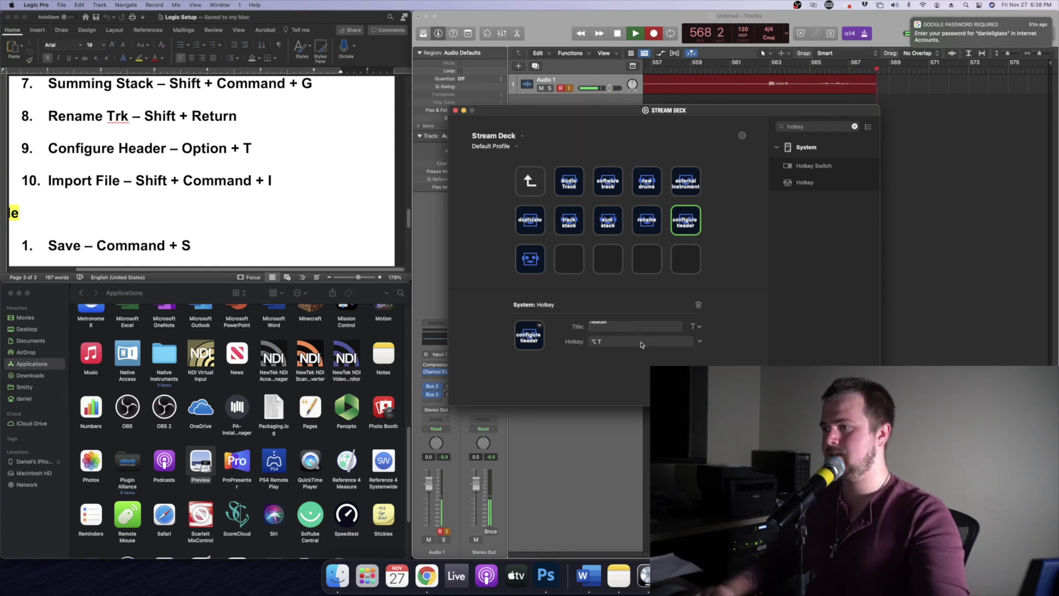
click(923, 243)
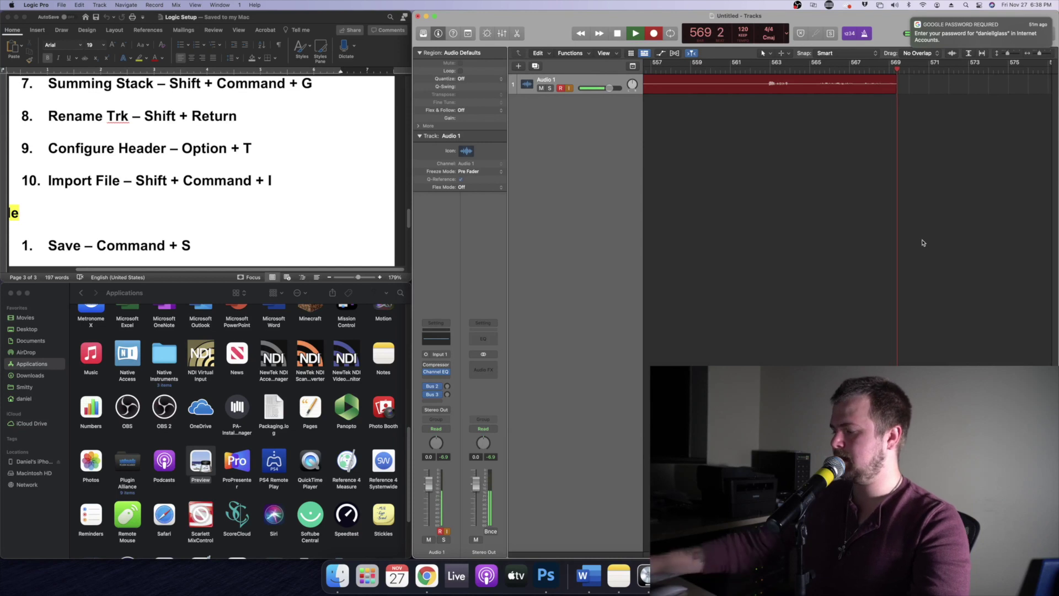
Hide the On/Off, Protect and Freeze buttons in Logic's track header configuration.
key(alt+t)
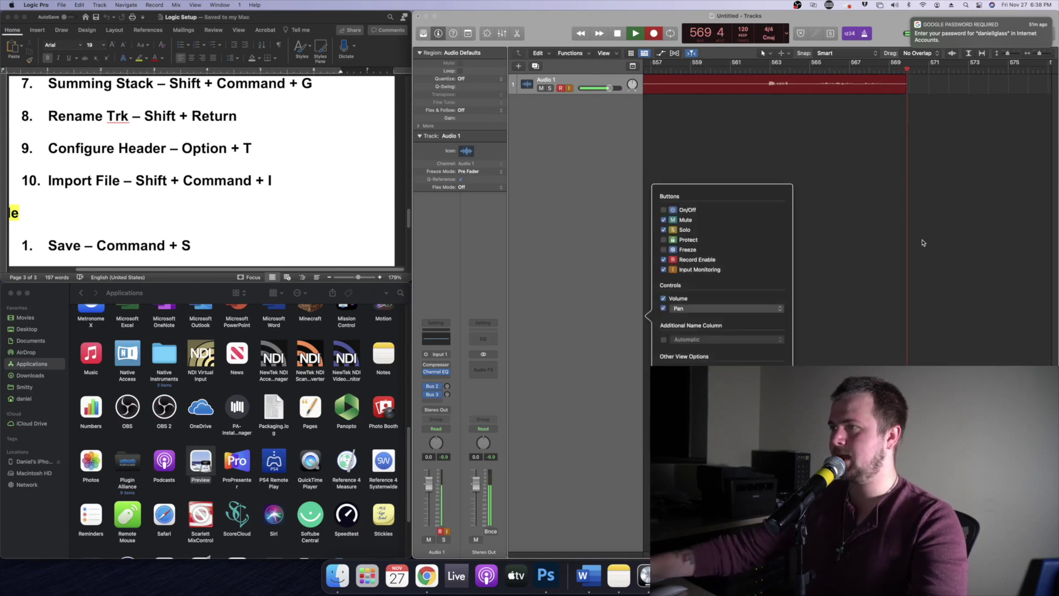
click(665, 210)
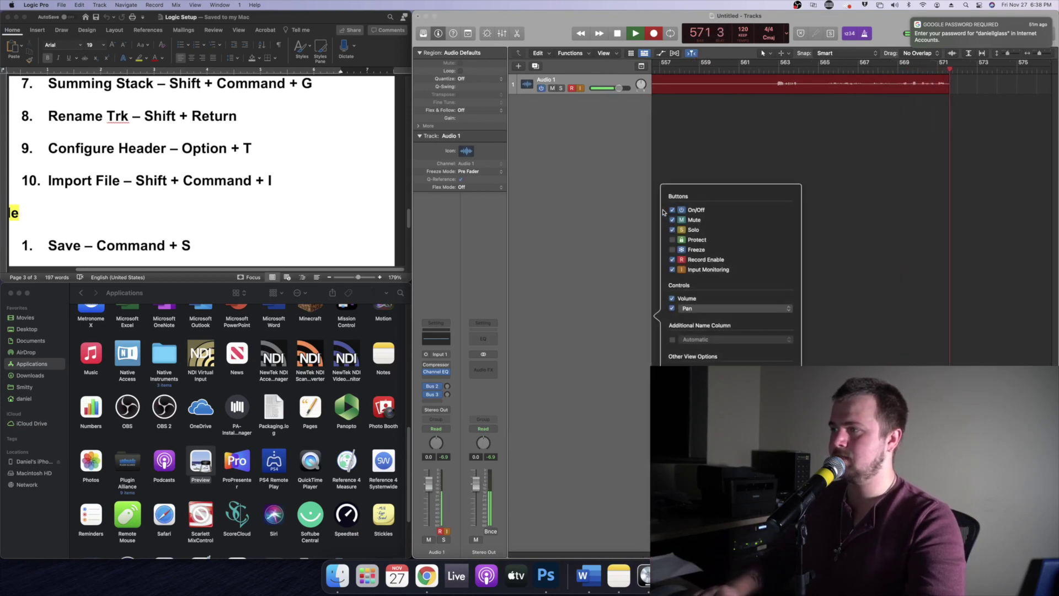
click(672, 239)
click(683, 252)
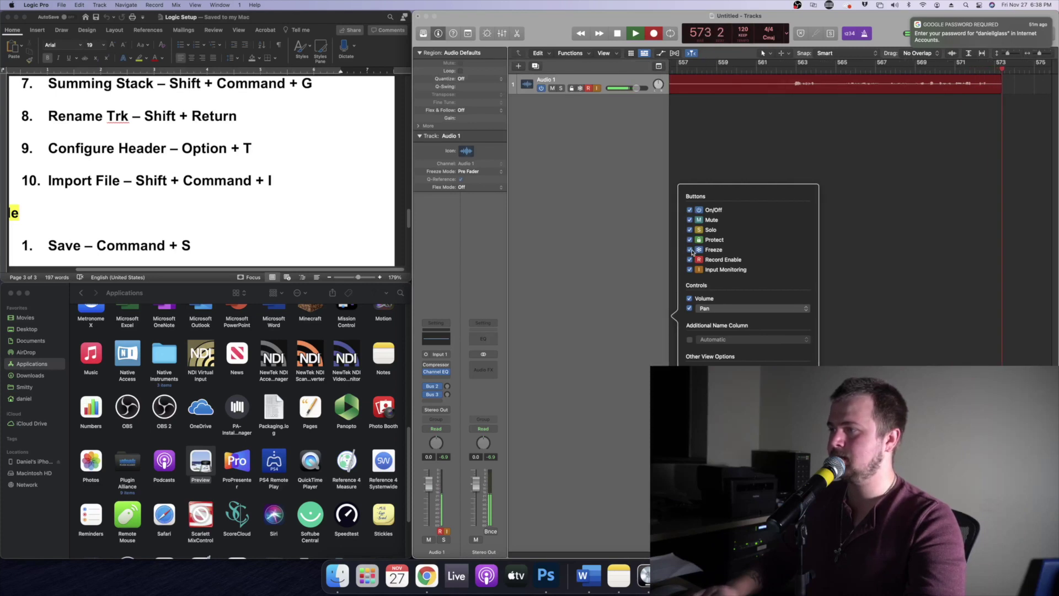
click(691, 252)
click(681, 240)
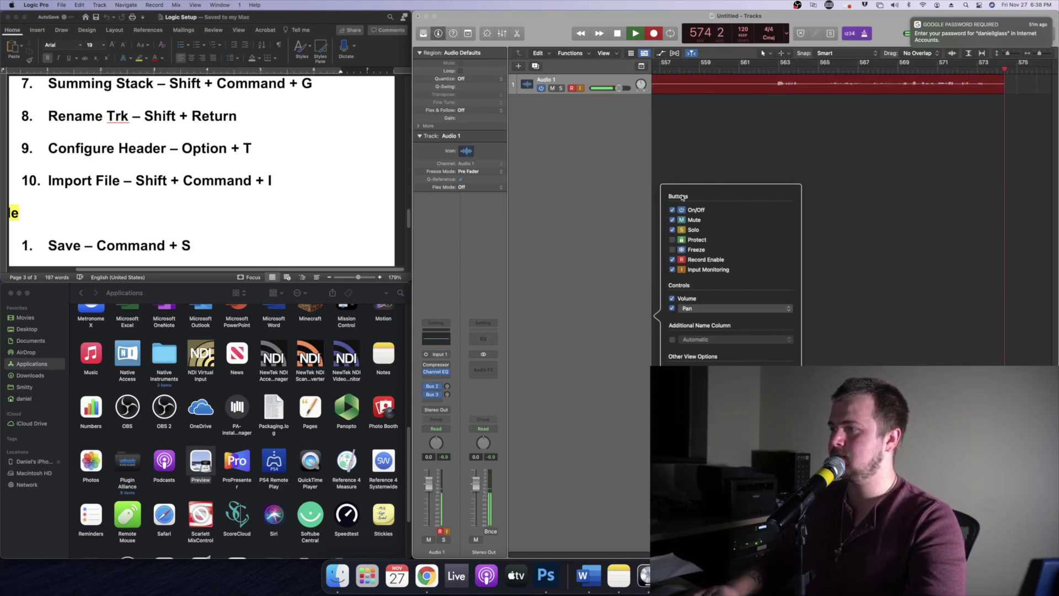
click(671, 210)
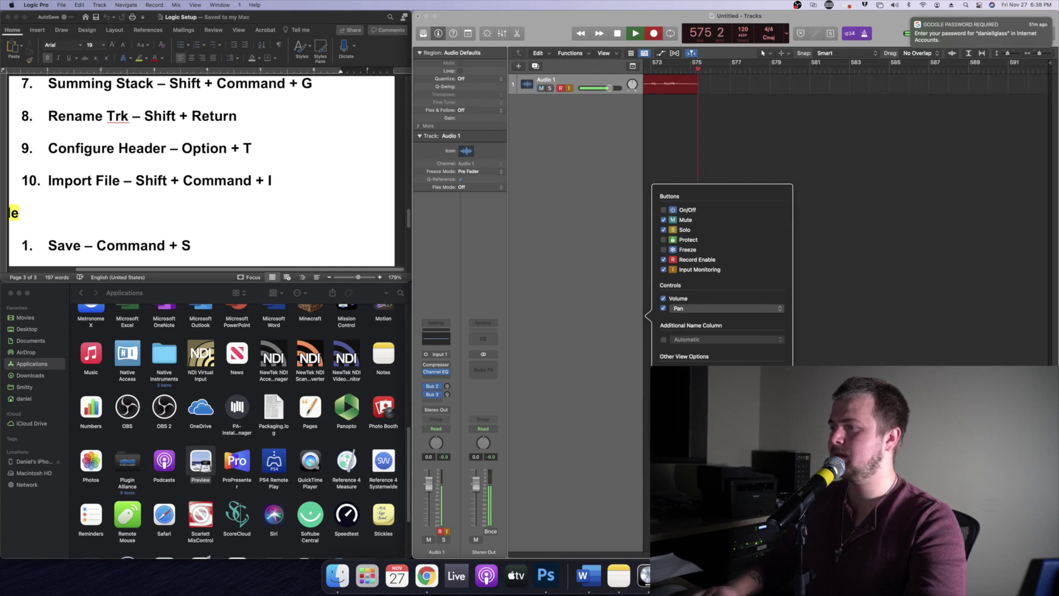
click(851, 328)
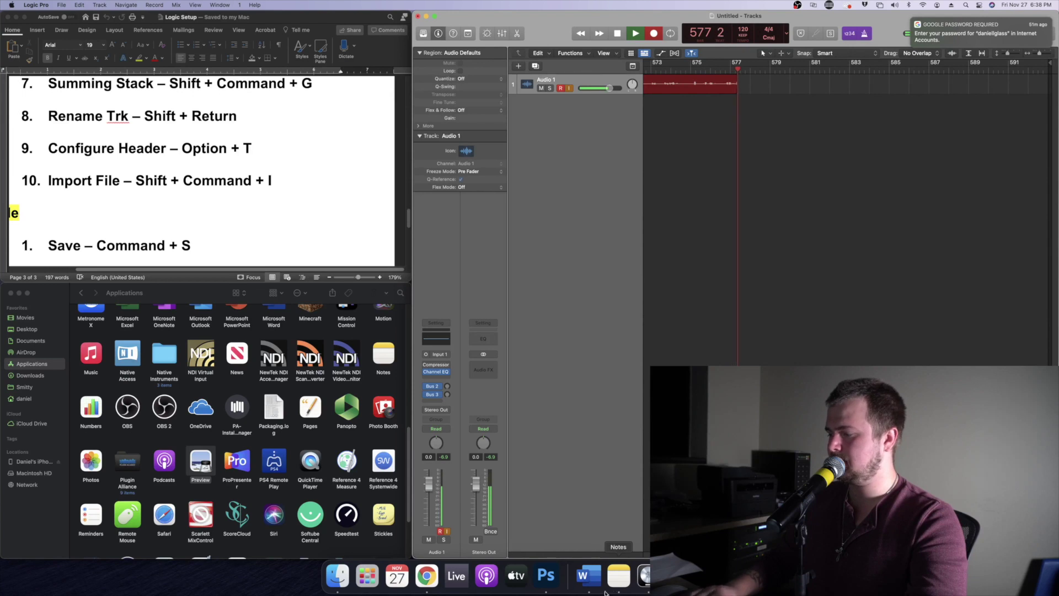
Launch the Stream Deck app from Launchpad.
click(338, 577)
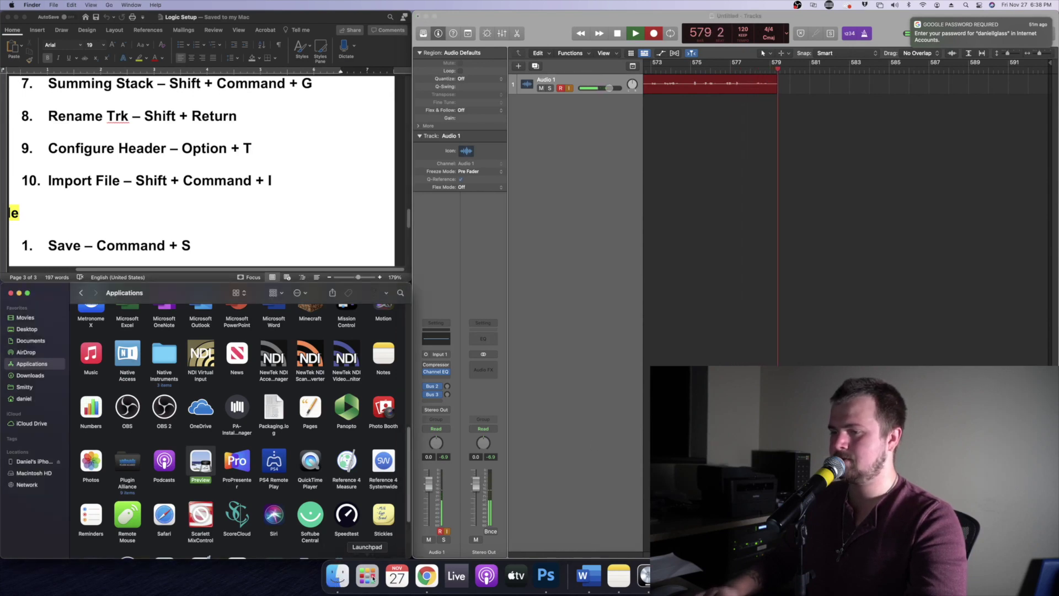
click(367, 576)
click(842, 282)
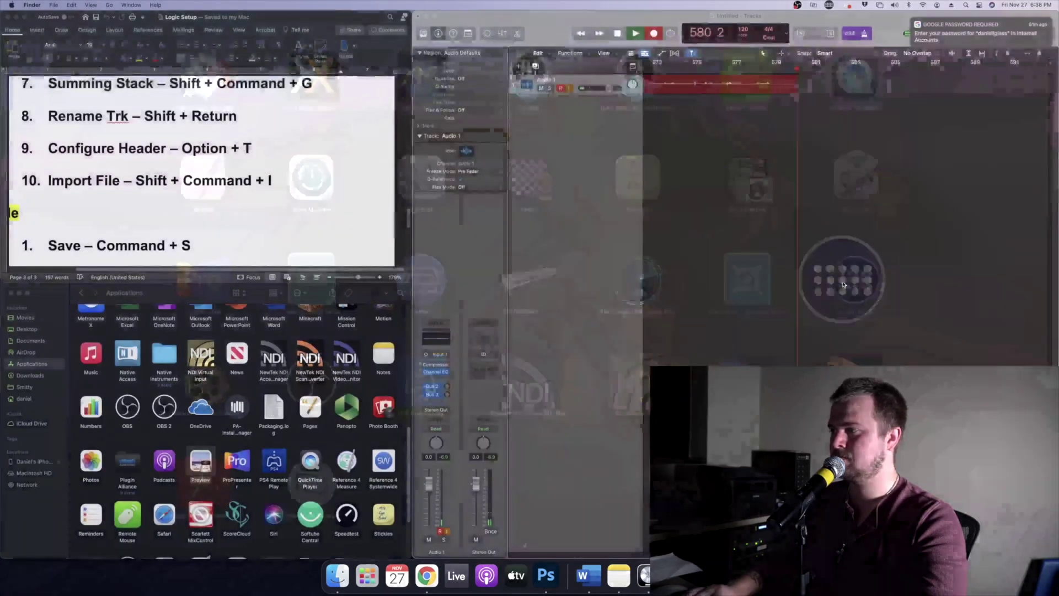
Put a Hotkey key titled 'Import file' on the bottom-left slot, set to ⇧⌘I.
drag(527, 260, 525, 260)
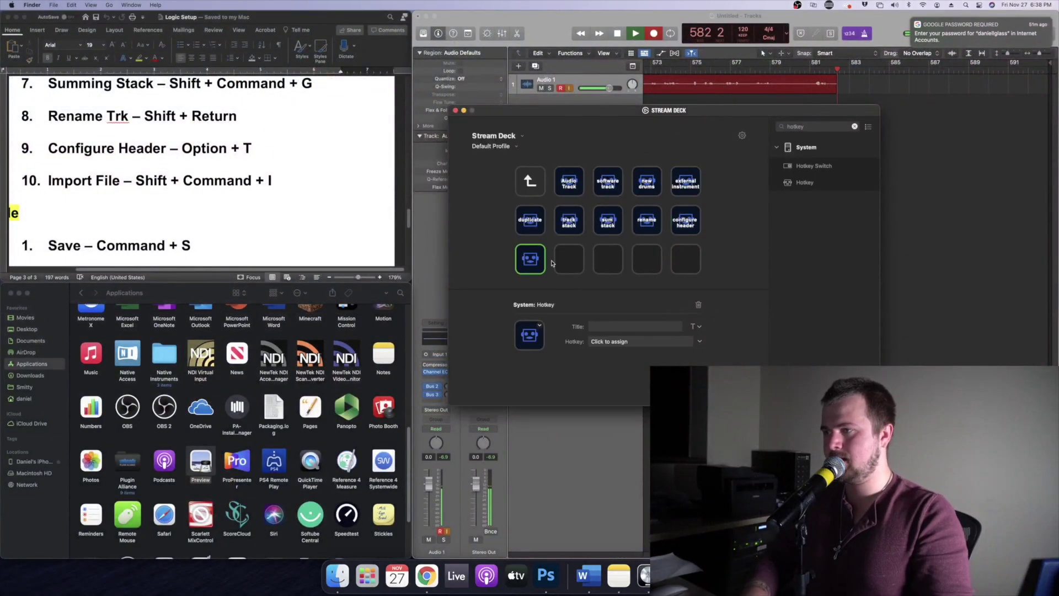
text(Import)
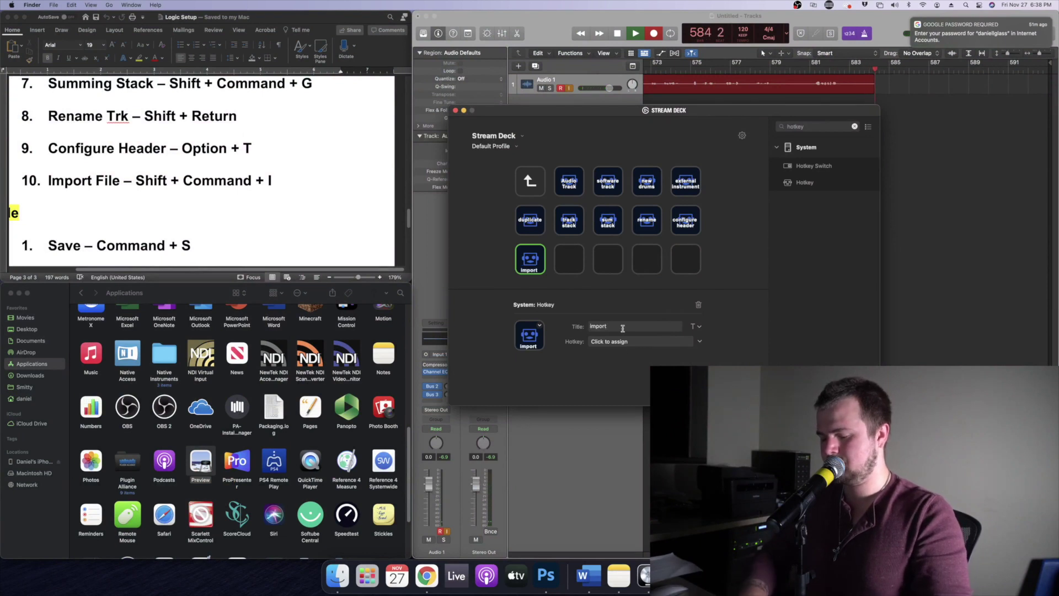
key(Return)
text(file)
click(638, 342)
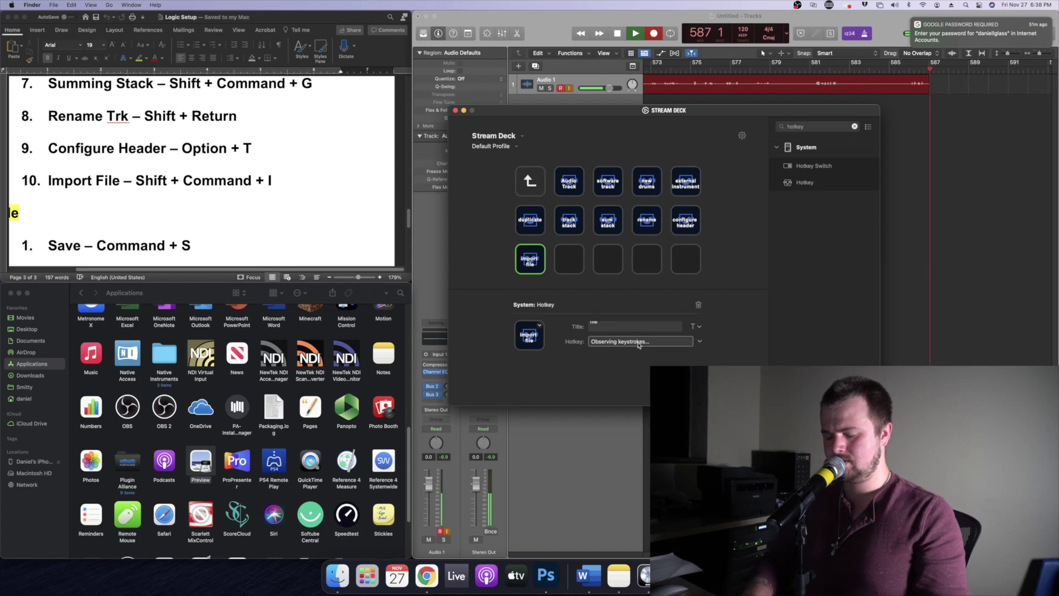
key(shift+super+i)
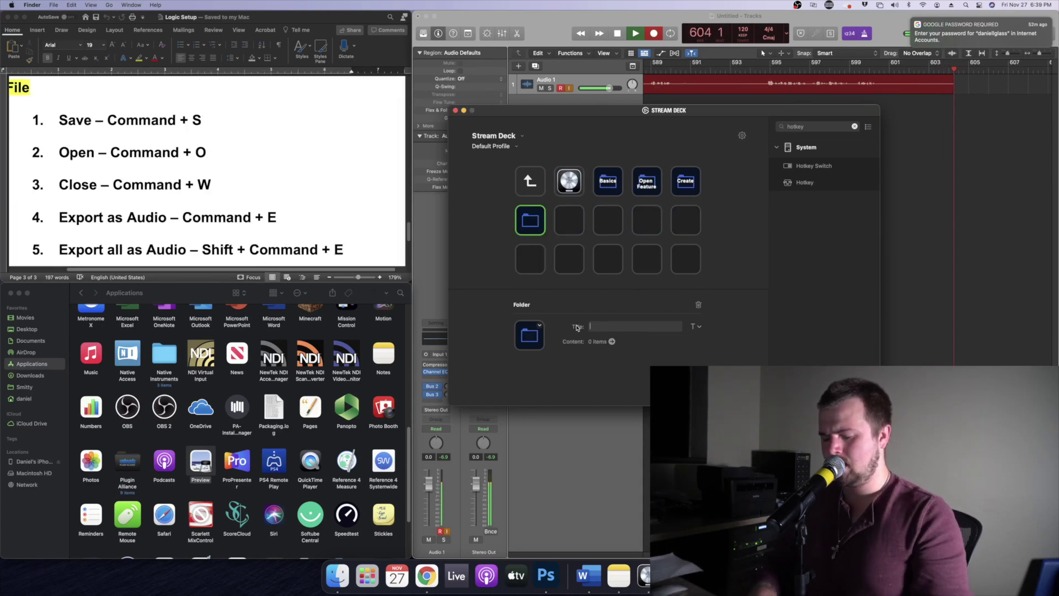
Name the empty folder 'File' and open it.
text(File)
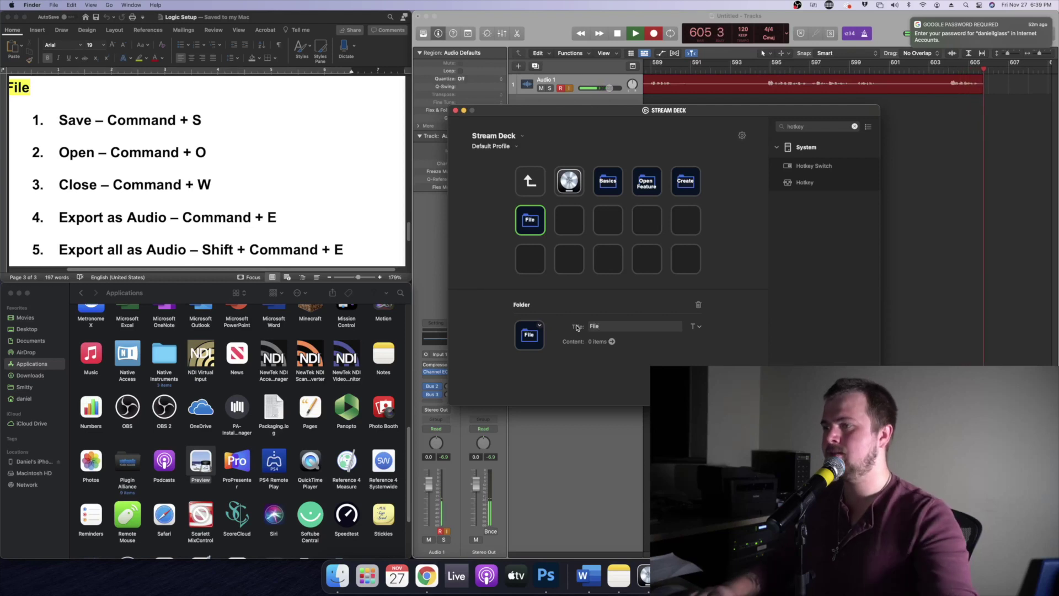
double_click(533, 233)
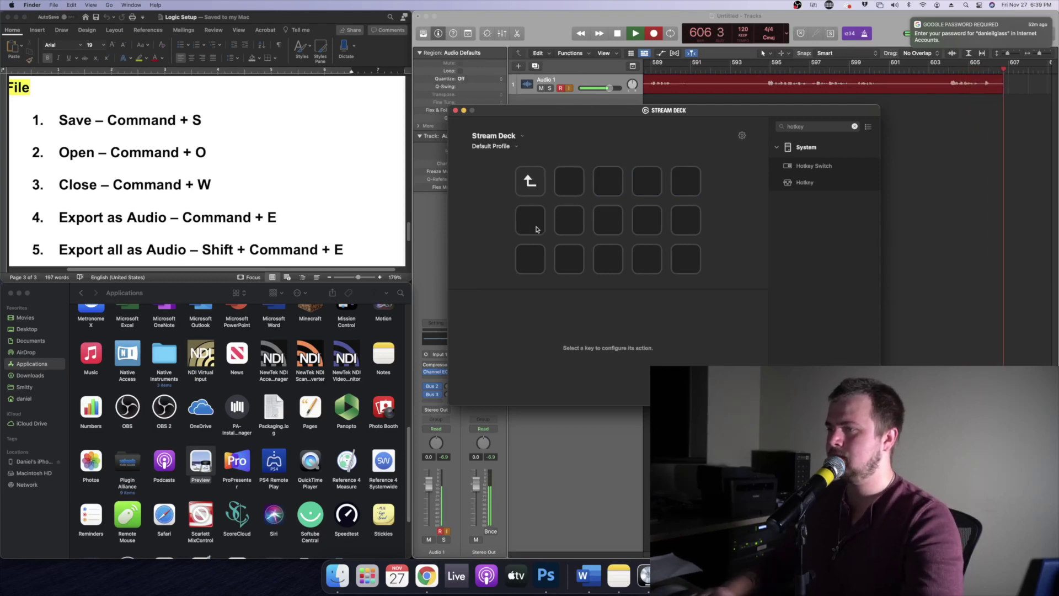
scroll(137, 220, down, 1)
scroll(137, 219, down, 3)
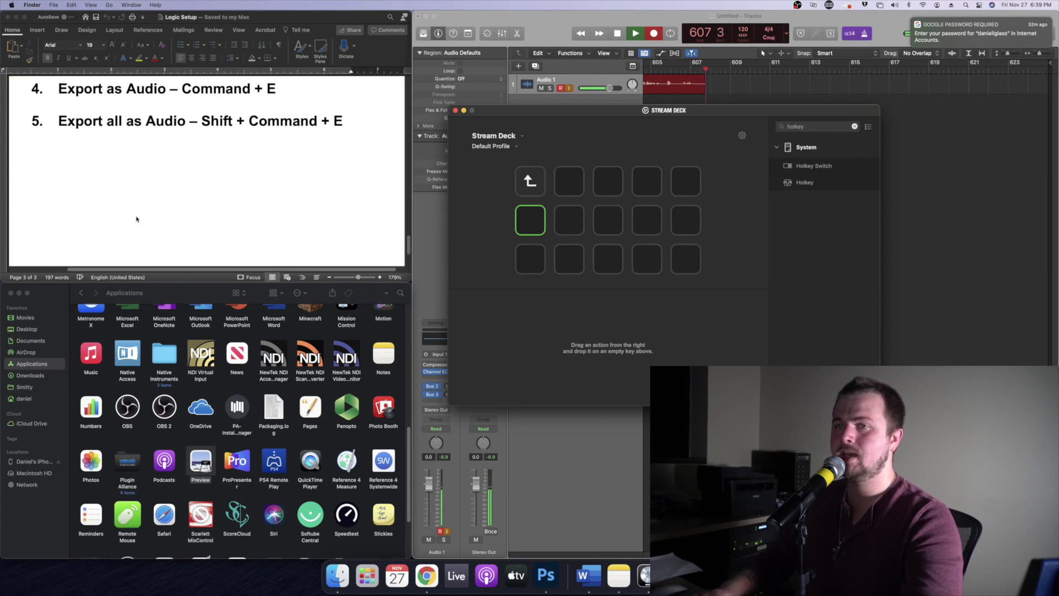
scroll(137, 219, up, 4)
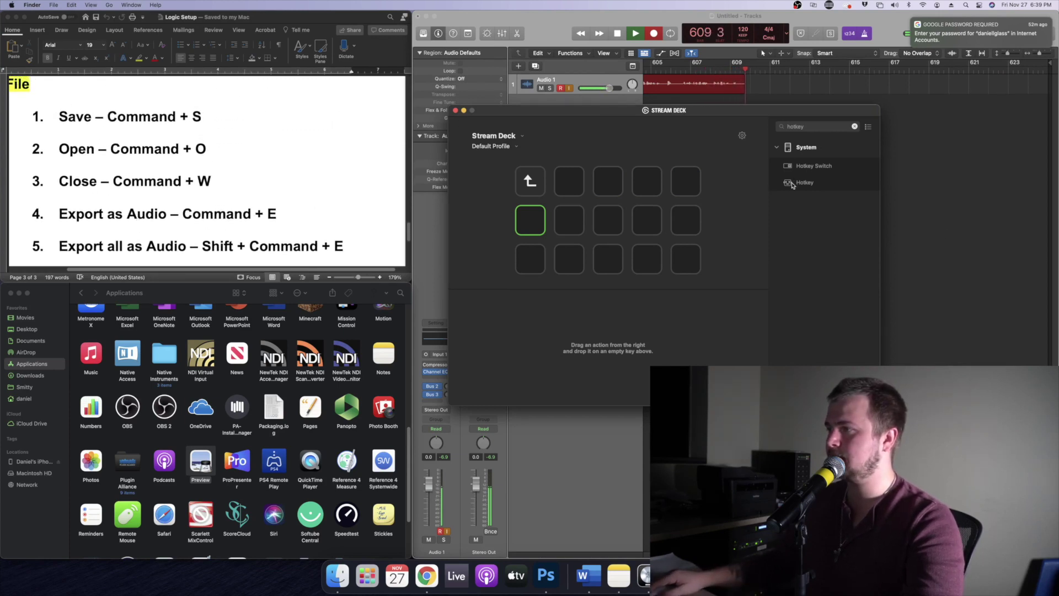
Place five Hotkey actions in the folder and arrange them along the middle row.
drag(793, 185, 569, 181)
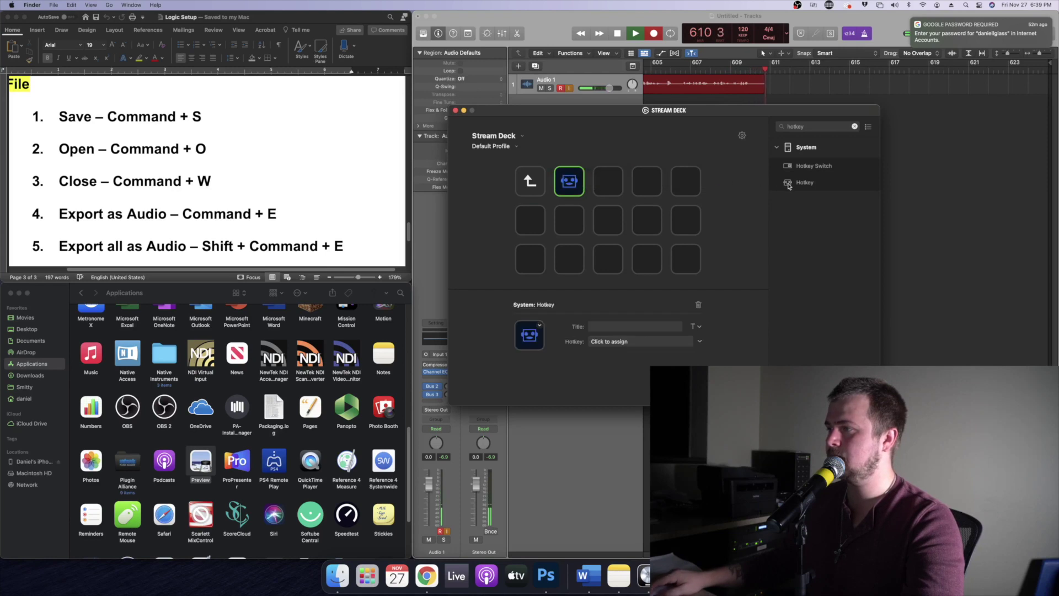
drag(789, 186, 617, 189)
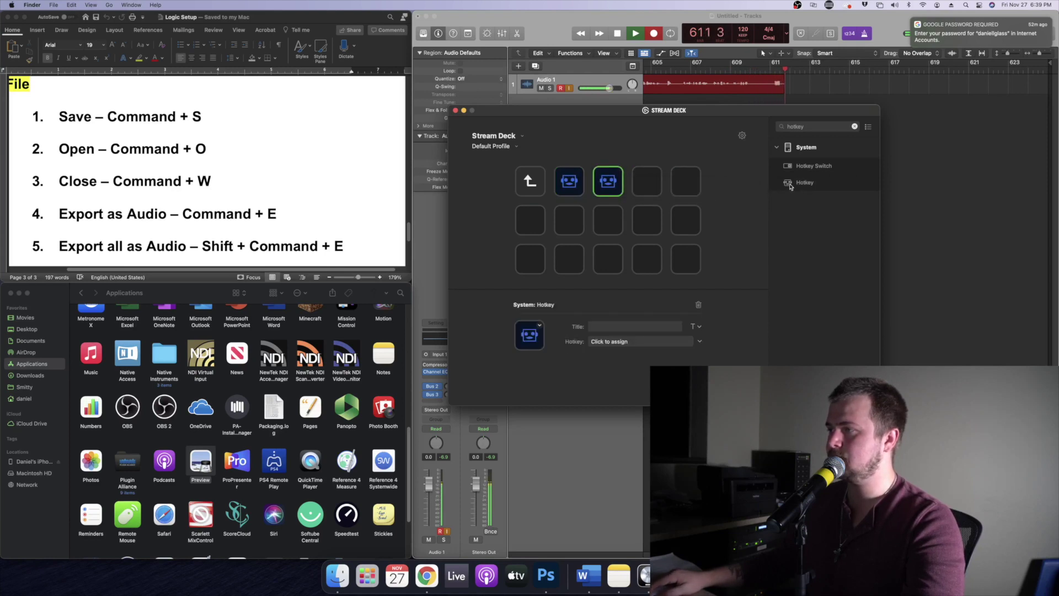
drag(791, 186, 686, 189)
drag(653, 187, 651, 186)
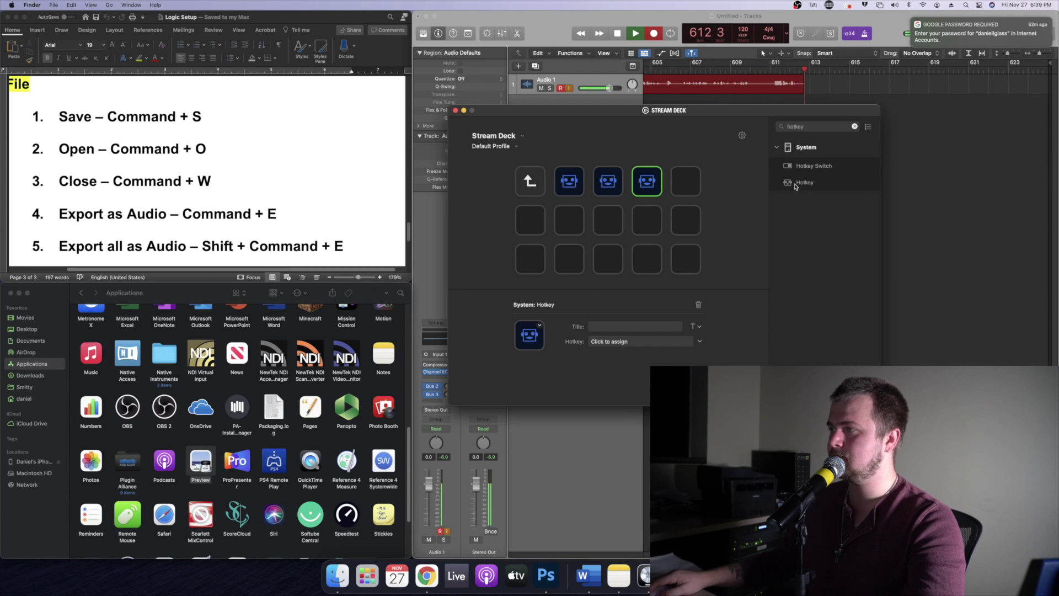
drag(796, 186, 693, 184)
drag(565, 182, 535, 218)
drag(611, 186, 570, 218)
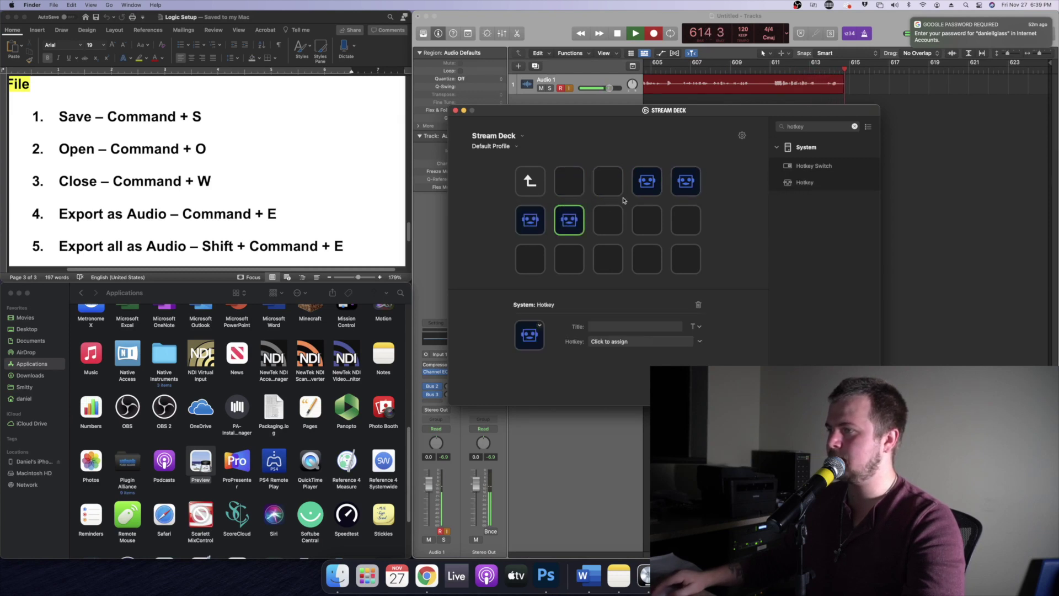
drag(649, 186, 609, 221)
drag(686, 182, 647, 221)
drag(756, 200, 686, 221)
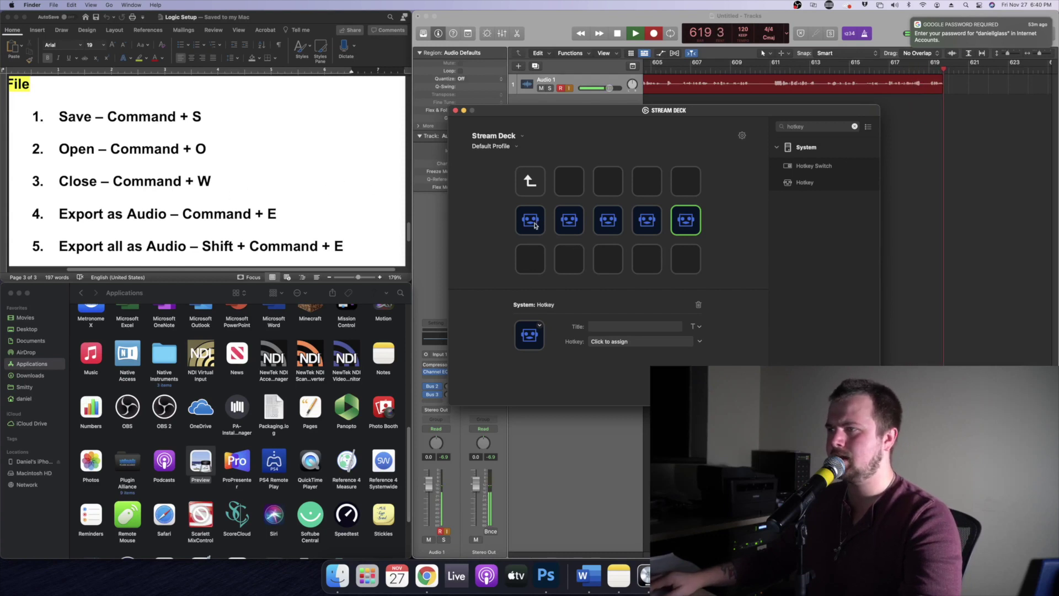
click(533, 223)
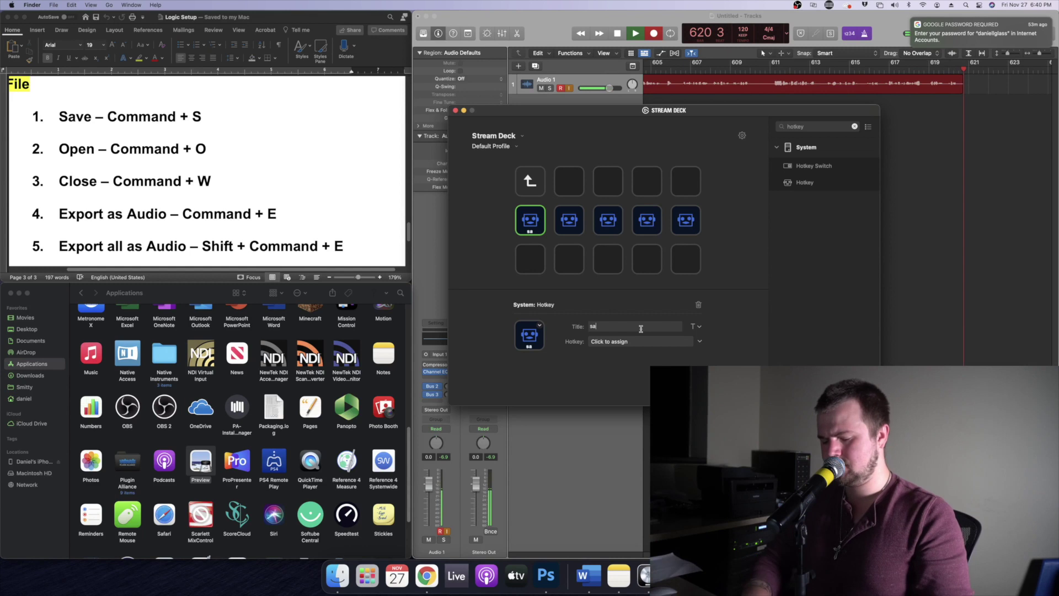
Title the first middle-row key 'save' and assign ⌘S.
text(save)
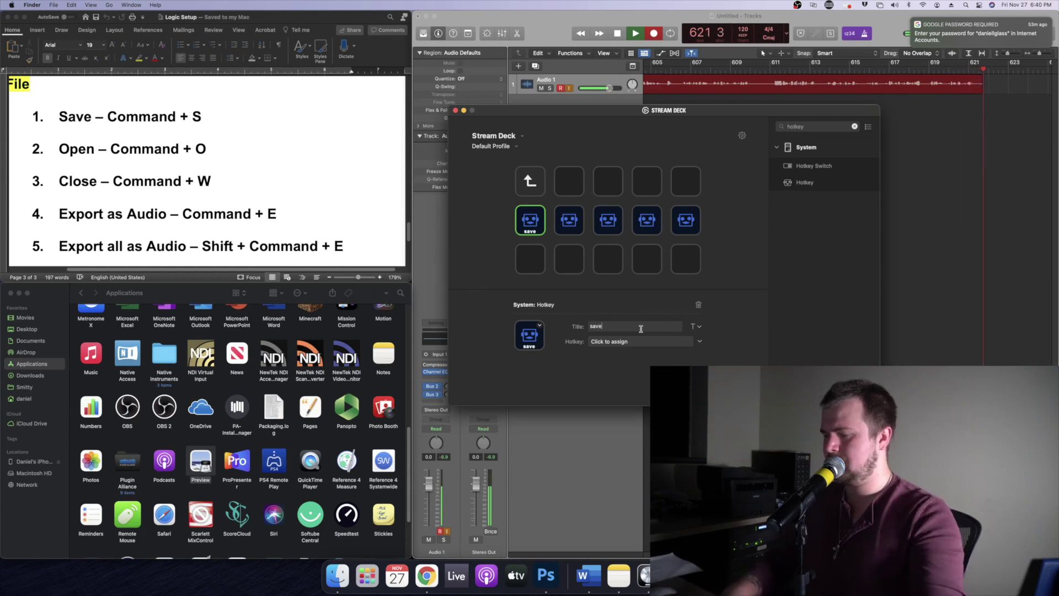
click(637, 342)
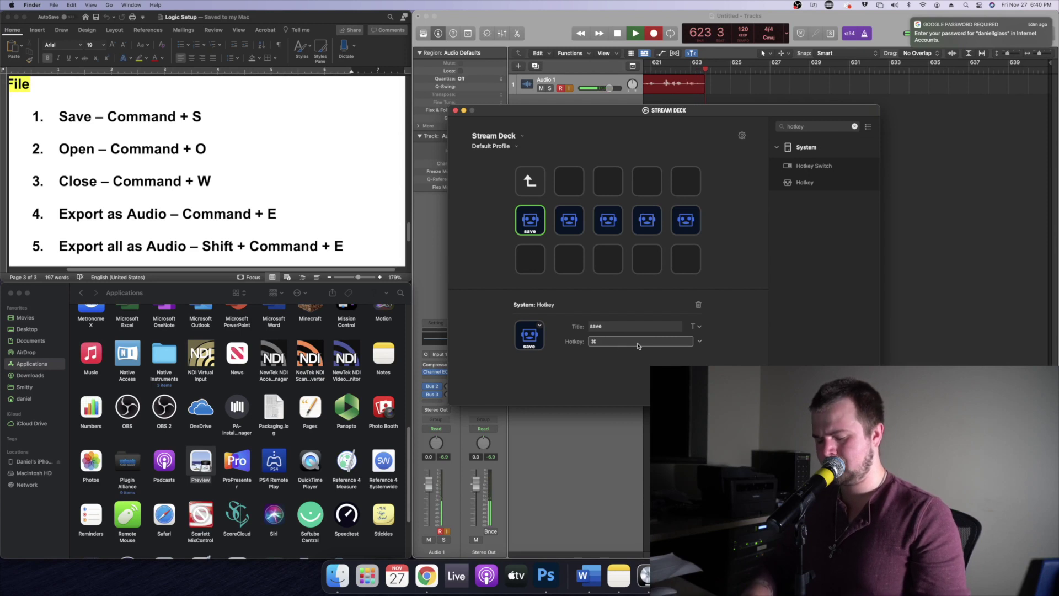
key(super+s)
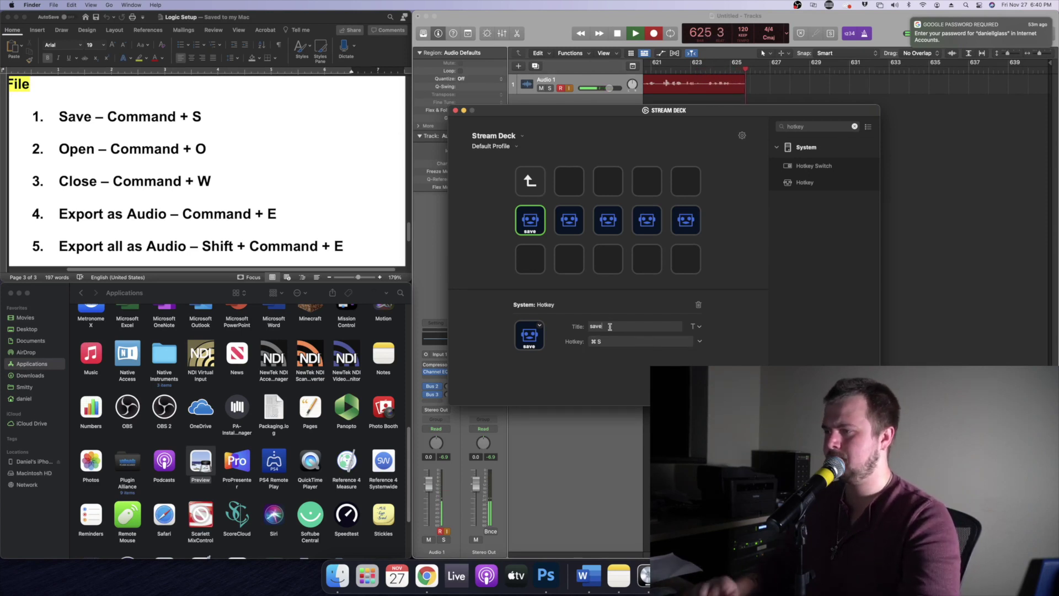
key(BackSpace)
key(BackSpace)
key(BackSpace)
key(BackSpace)
Assign ⌘O to the second 'open' key and make the third 'close' with ⌘W.
click(571, 224)
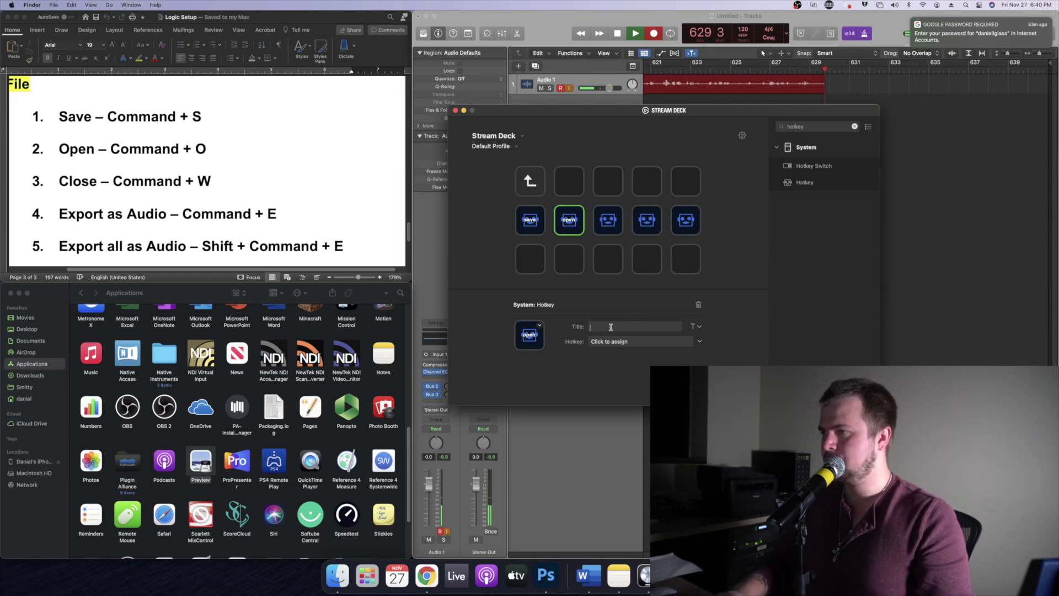
key(super+o)
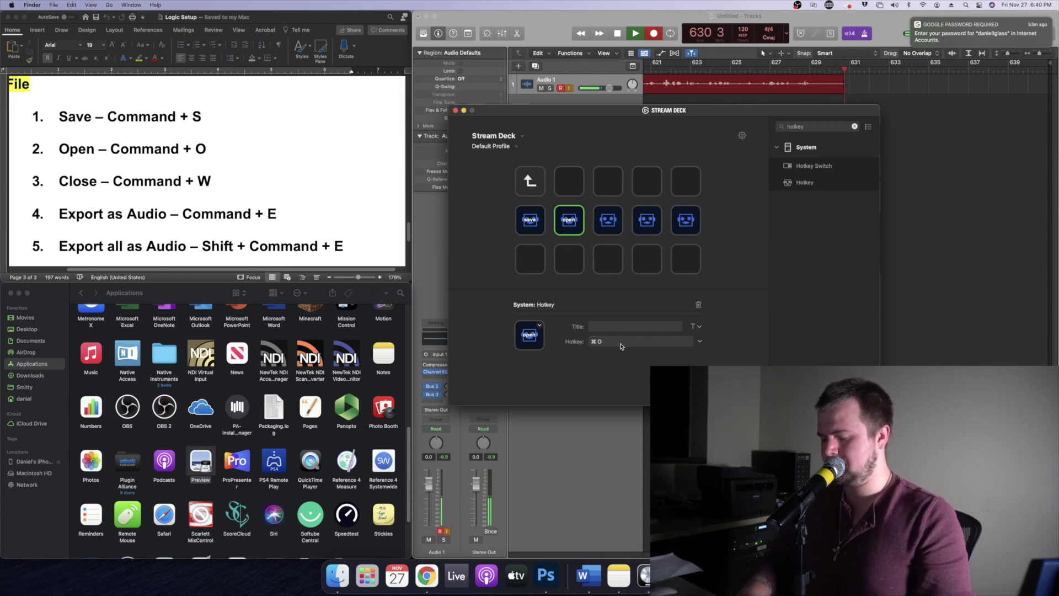
click(608, 222)
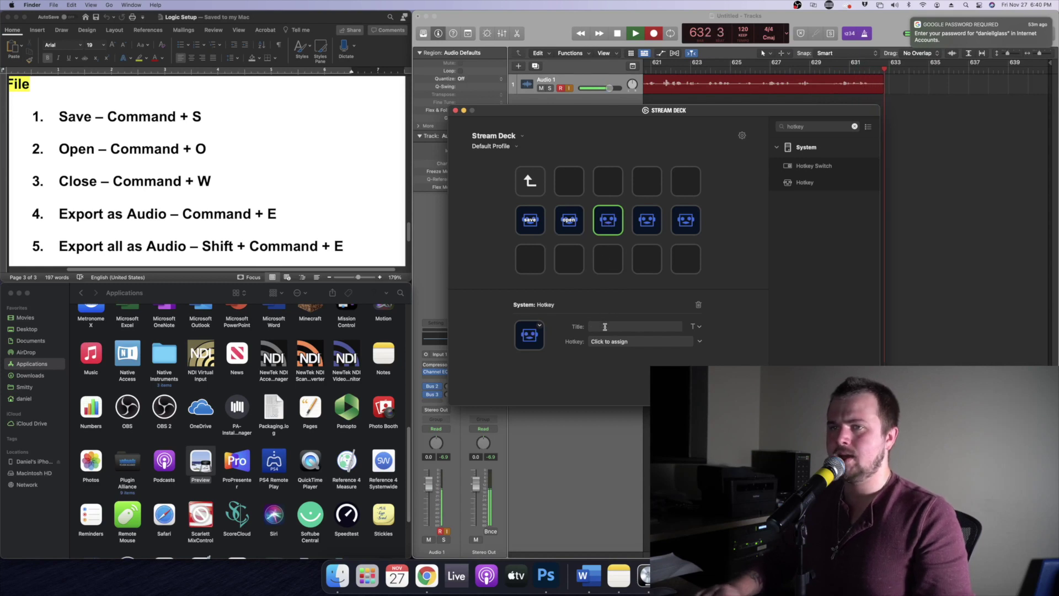
text(close)
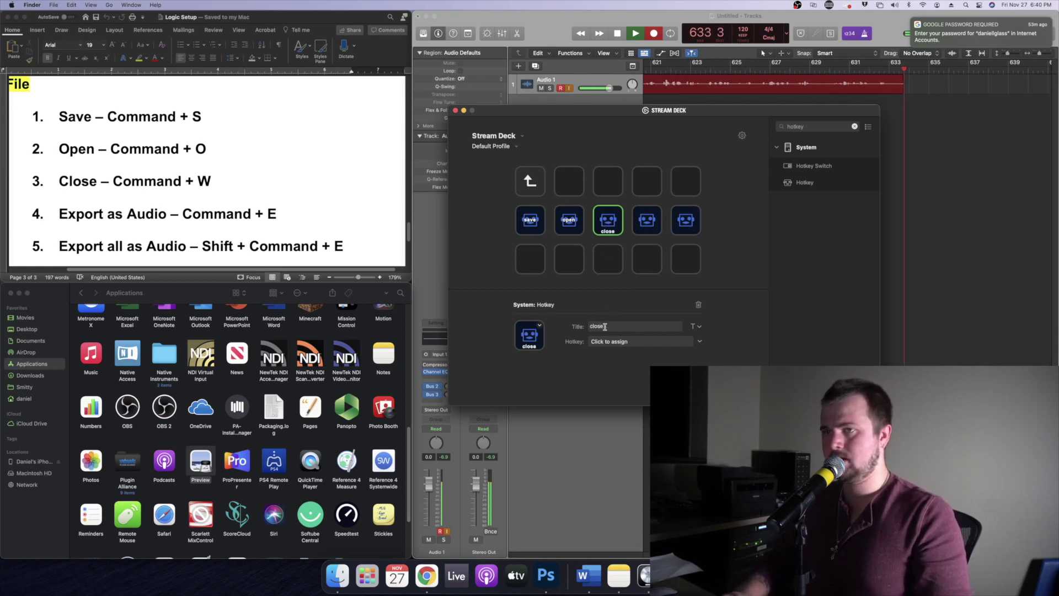
key(Return)
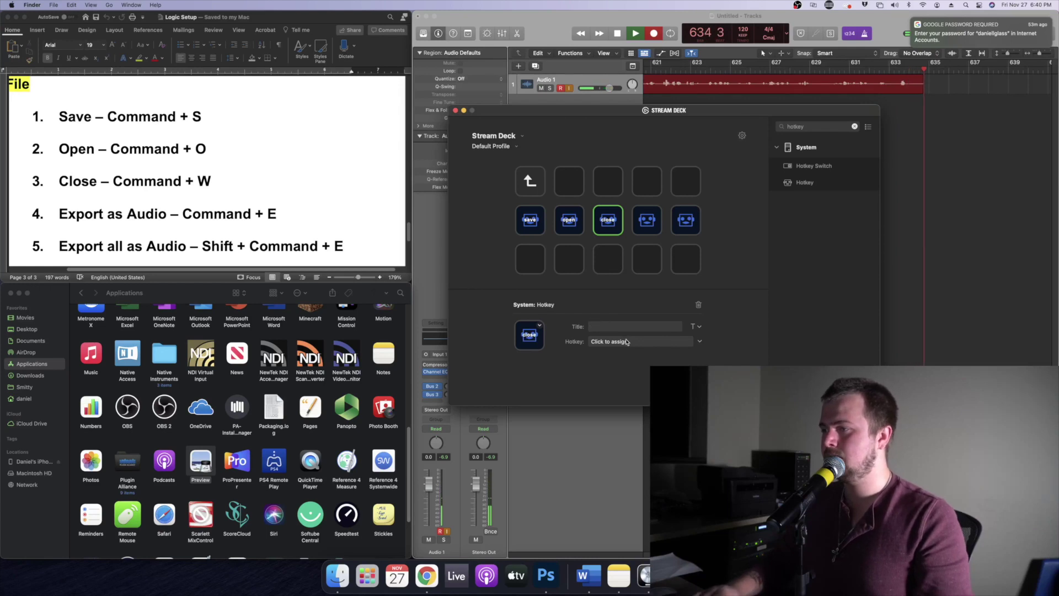
click(627, 343)
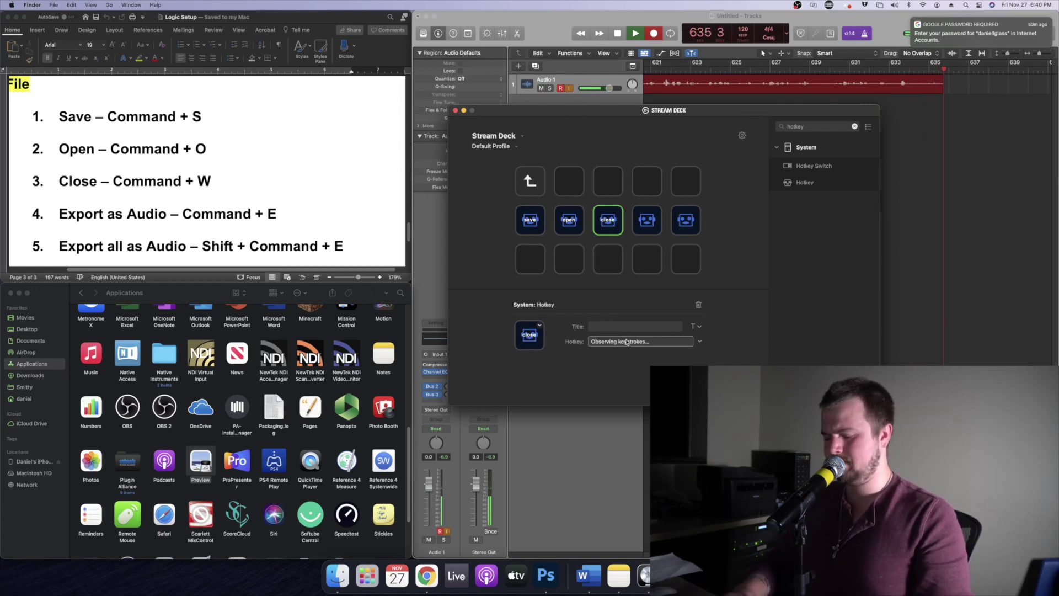
key(super+w)
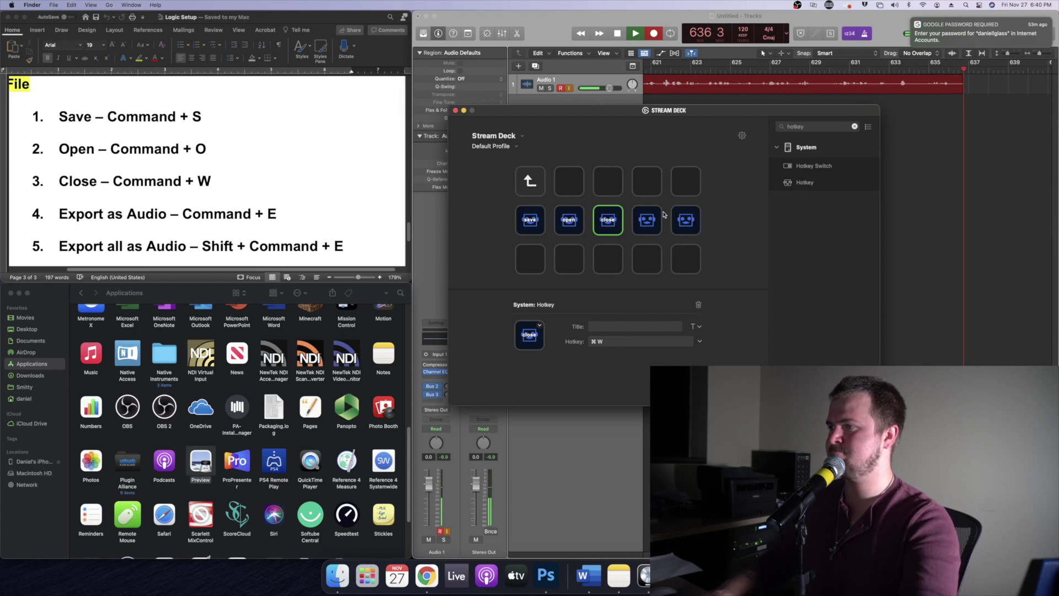
click(647, 220)
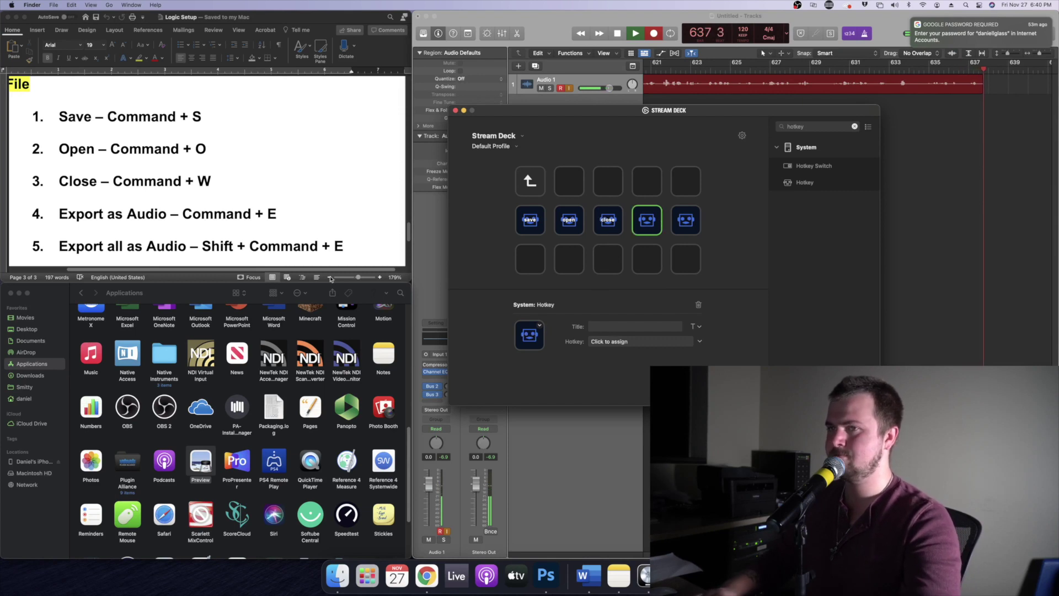
Finish the 'export as audio' key and assign it ⌘E.
scroll(284, 223, down, 1)
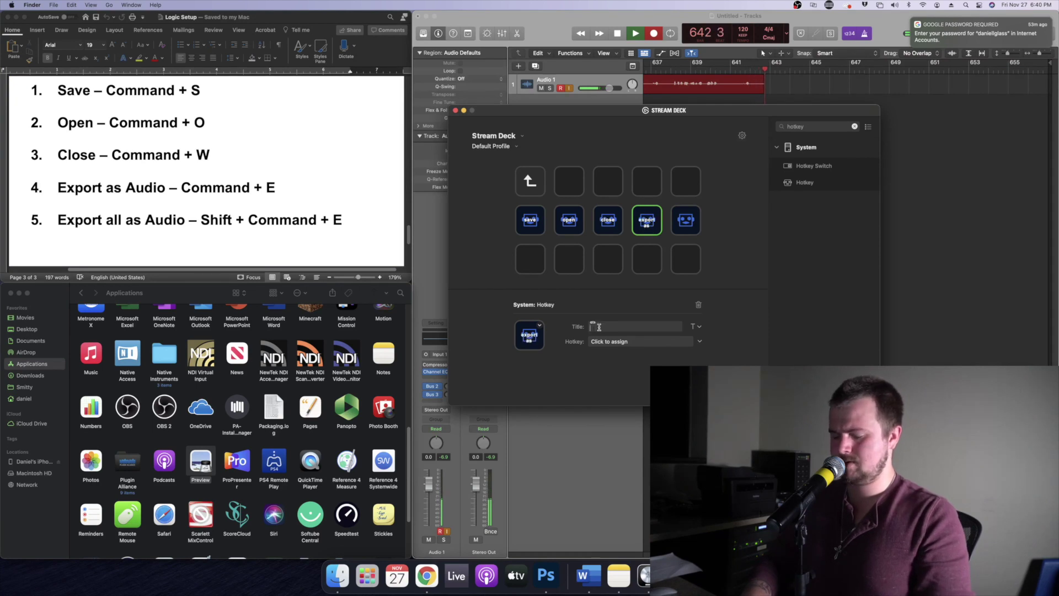
text(o)
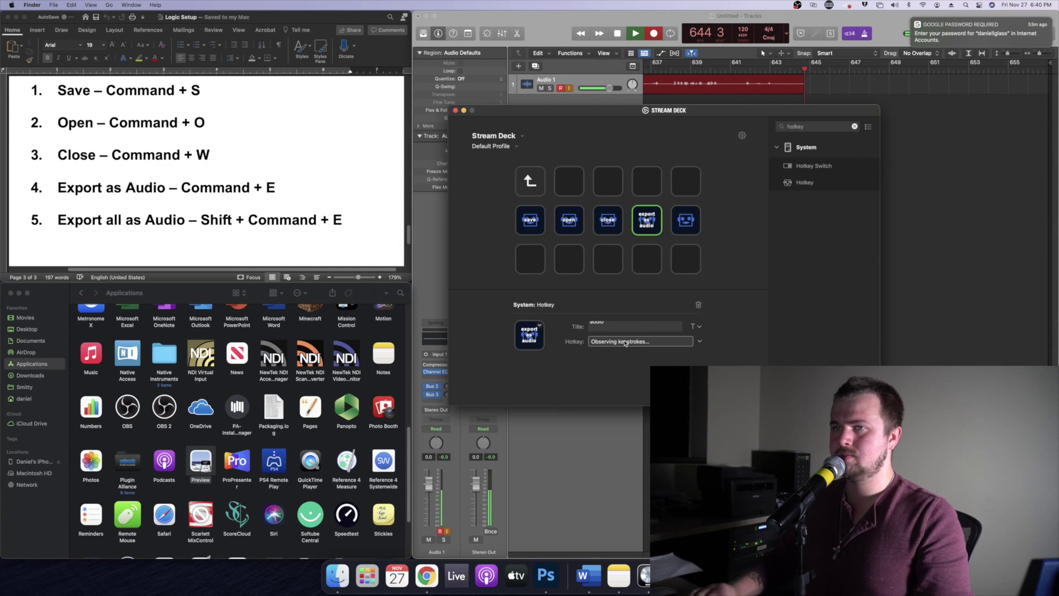
key(super+e)
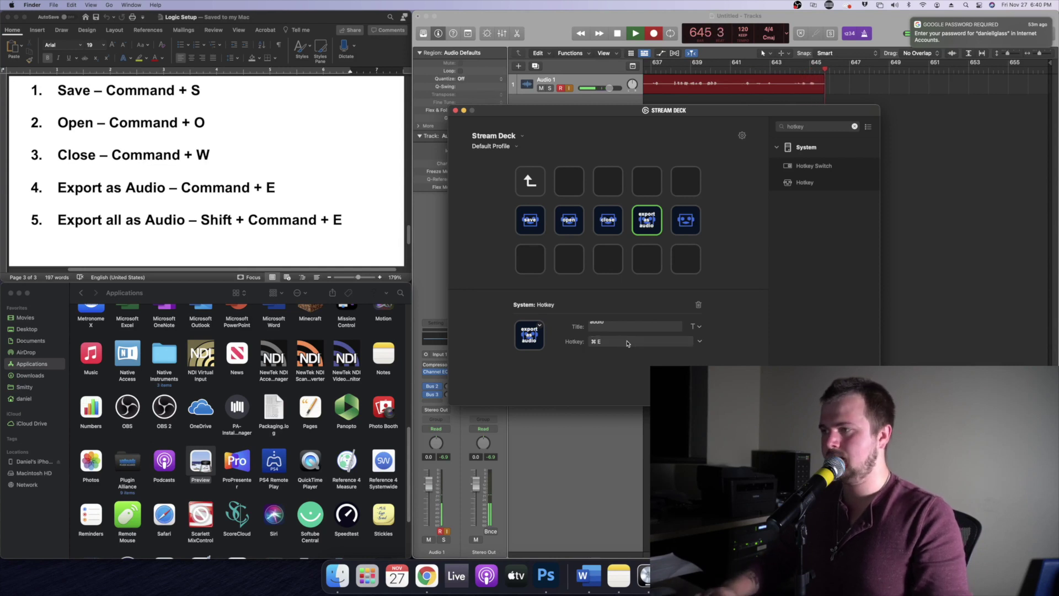
Title the fifth key 'Export All as Audio' on three lines and assign ⇧⌘E.
click(686, 219)
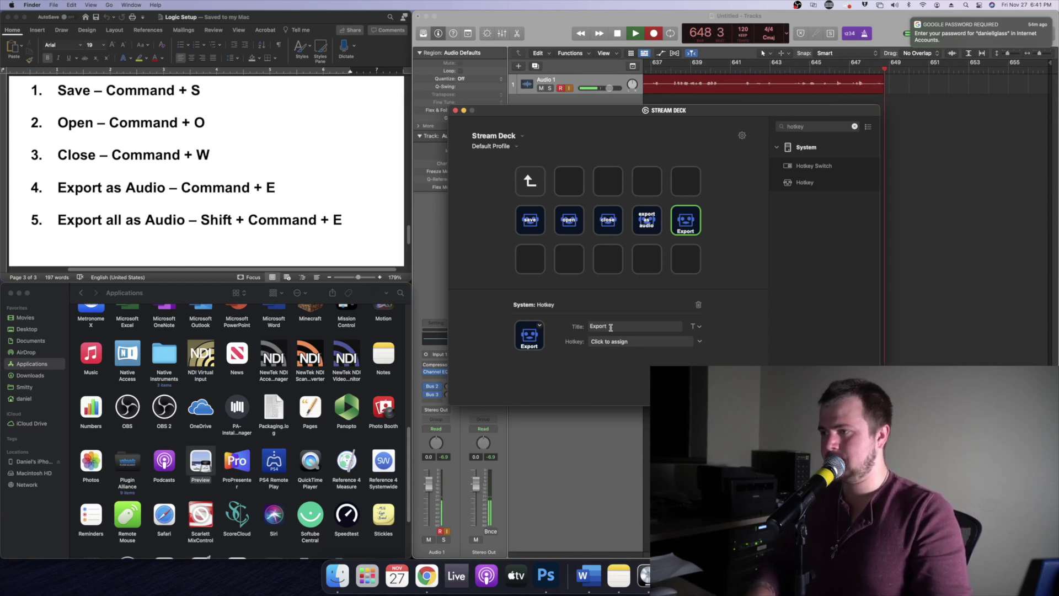
click(611, 327)
text(Export)
key(Return)
text(All)
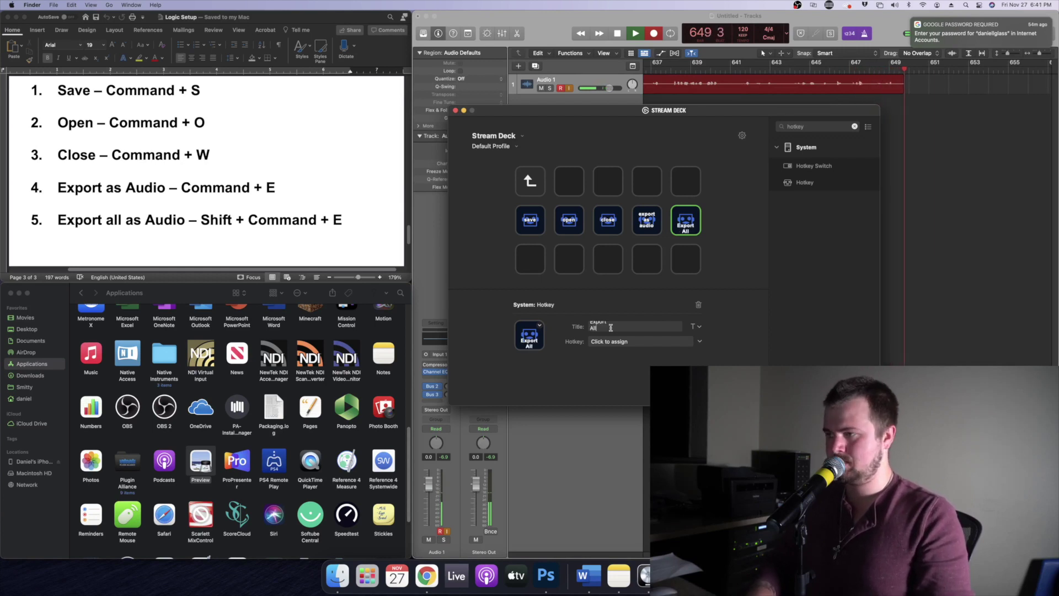
text( as)
key(Return)
text(Au)
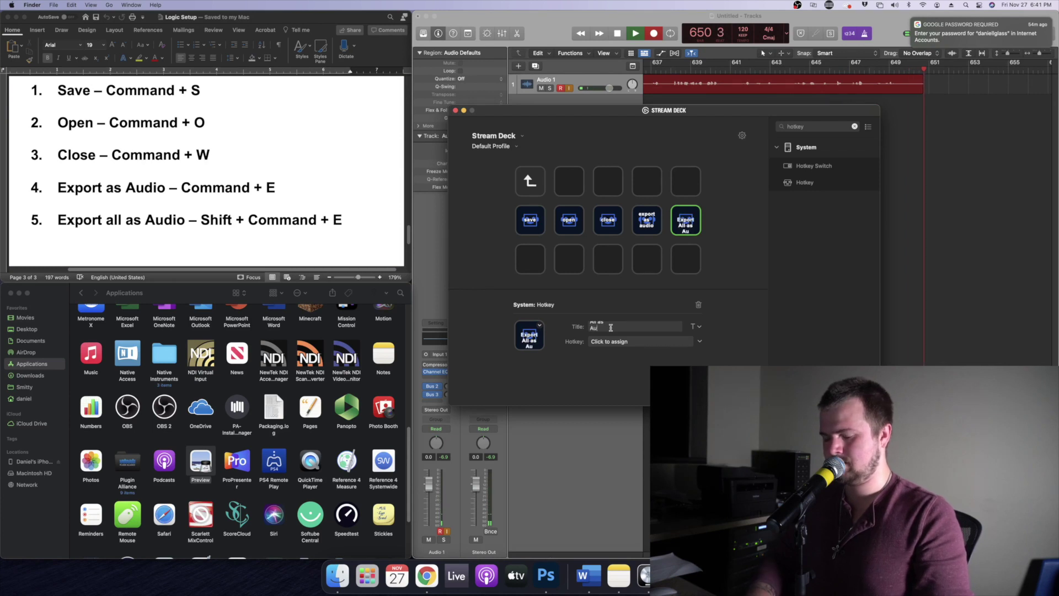
text(dio)
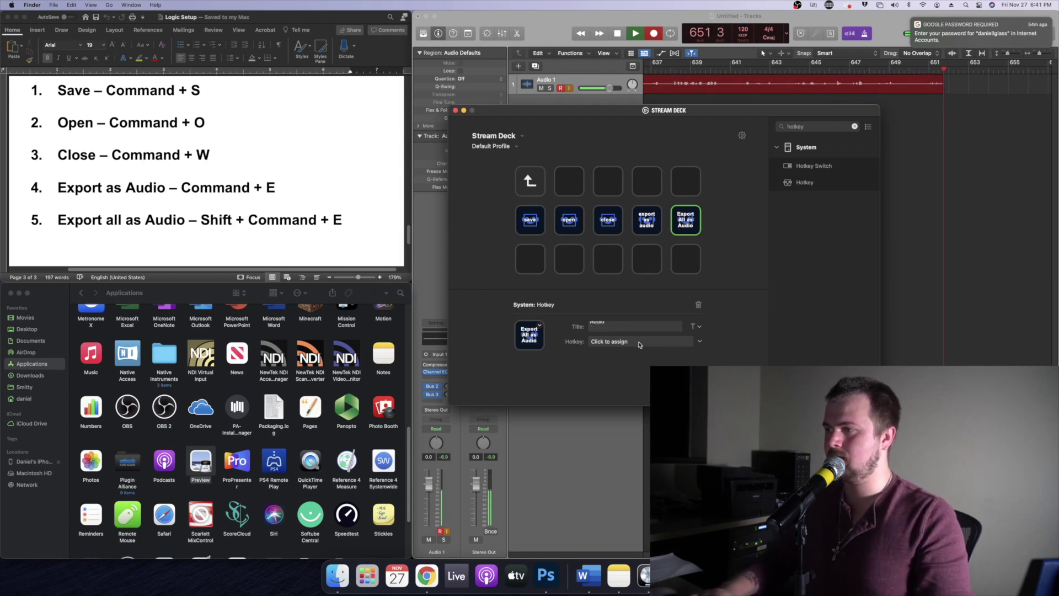
click(638, 341)
key(shift+super)
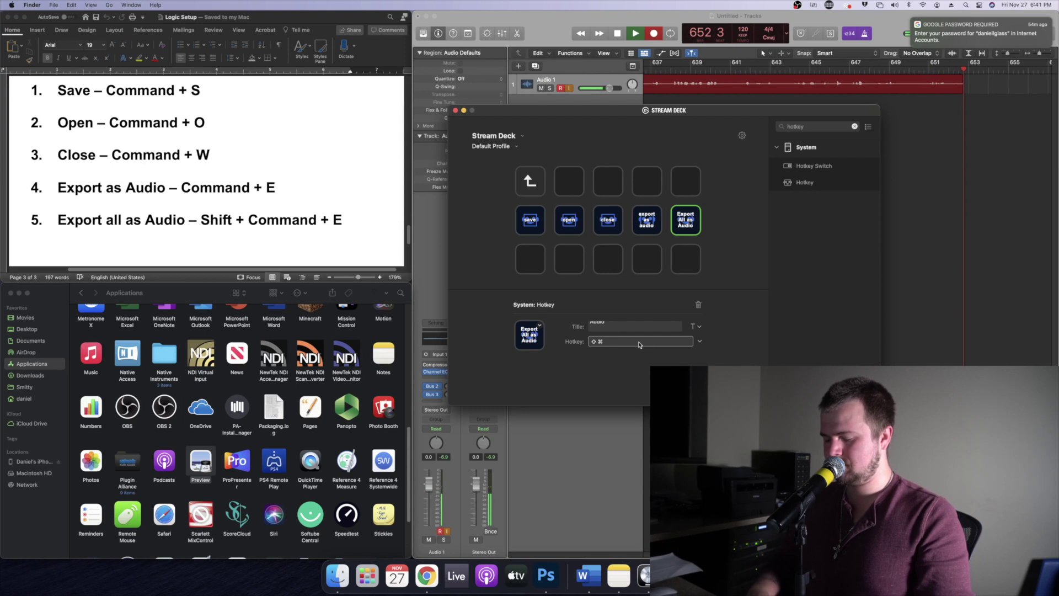
key(shift+super+e)
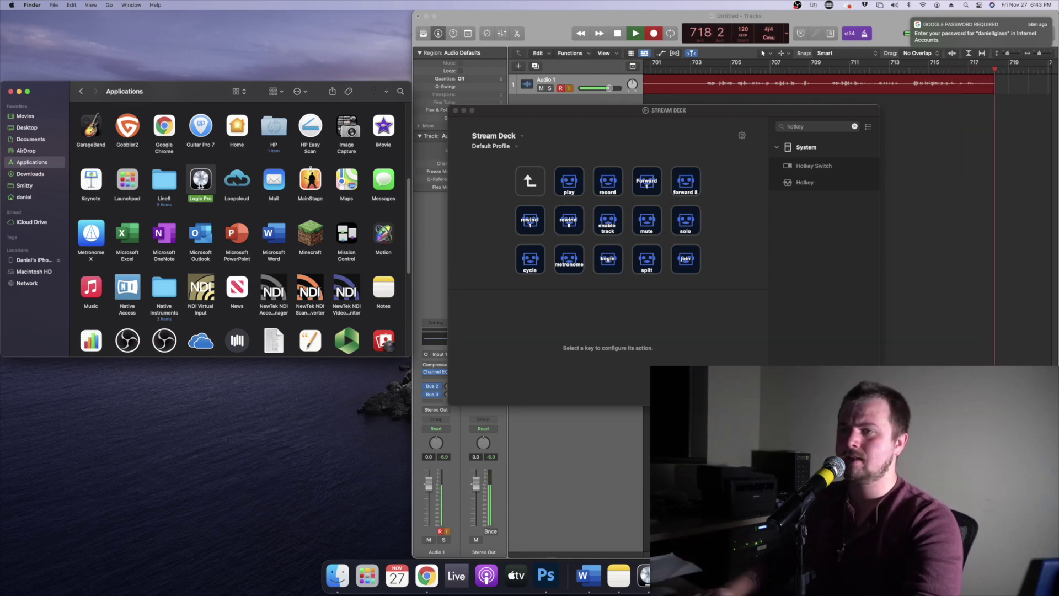
Show Logic Pro's package contents and open Contents > Frameworks.
right_click(201, 186)
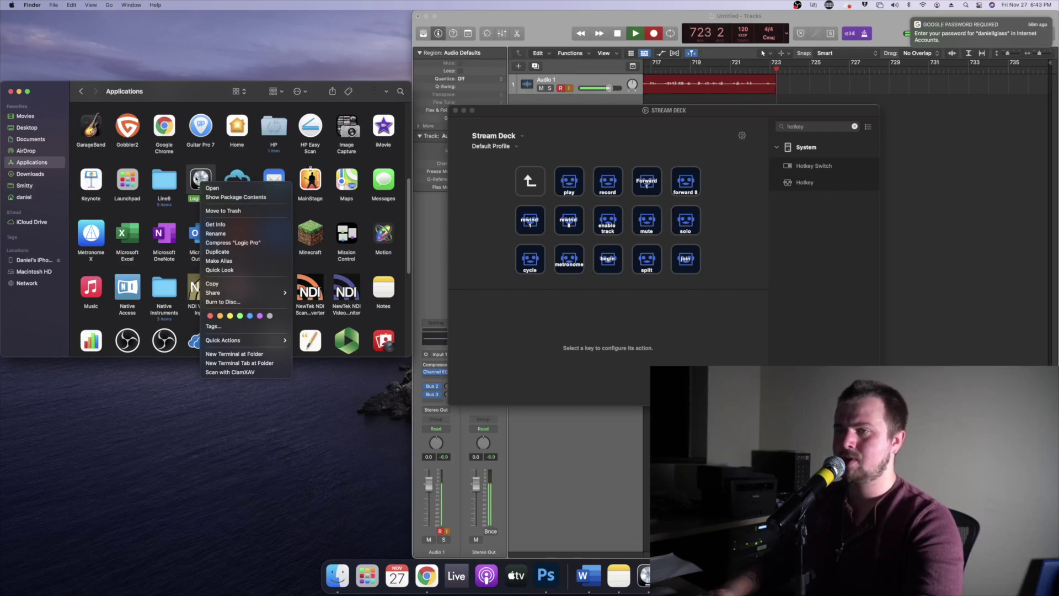
click(249, 200)
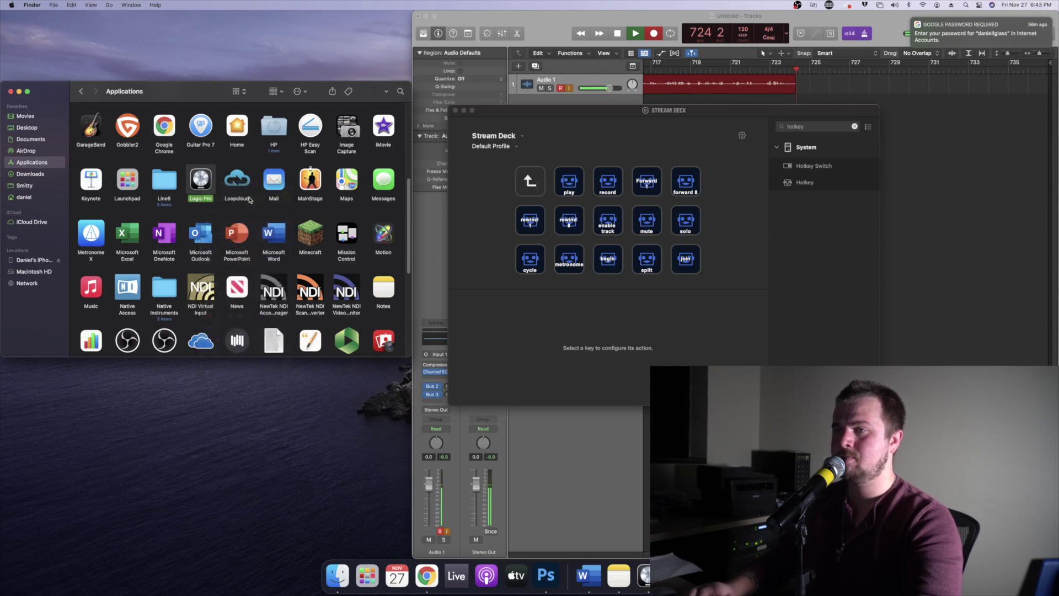
double_click(97, 124)
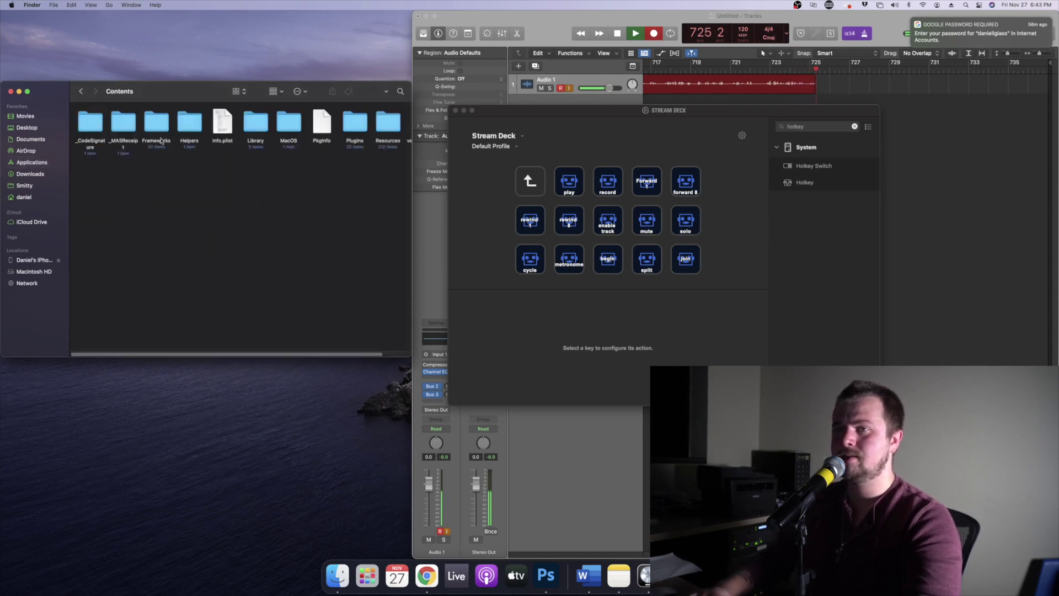
double_click(156, 124)
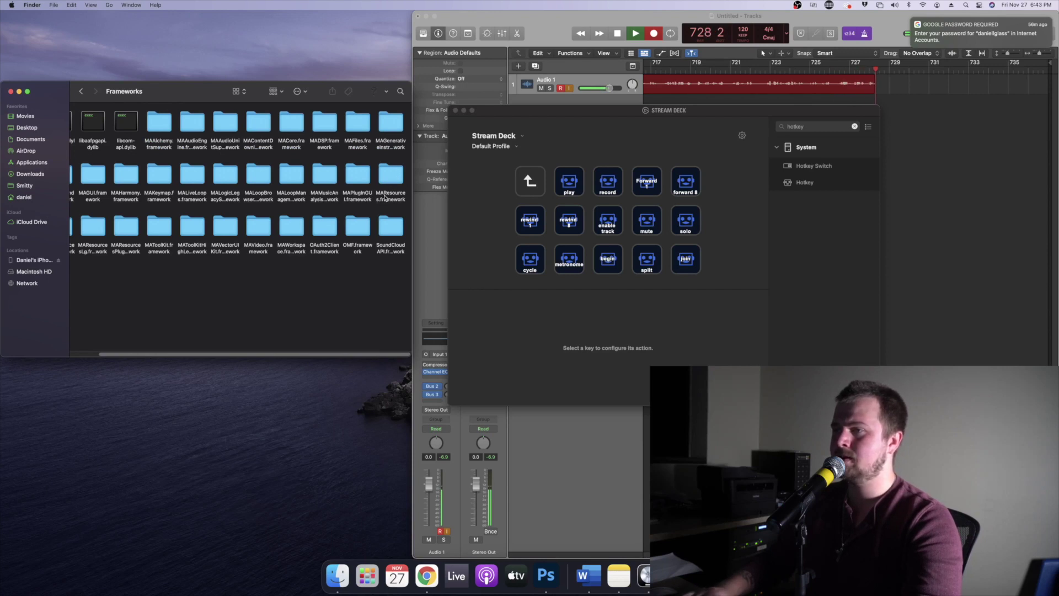
scroll(98, 249, left, 3)
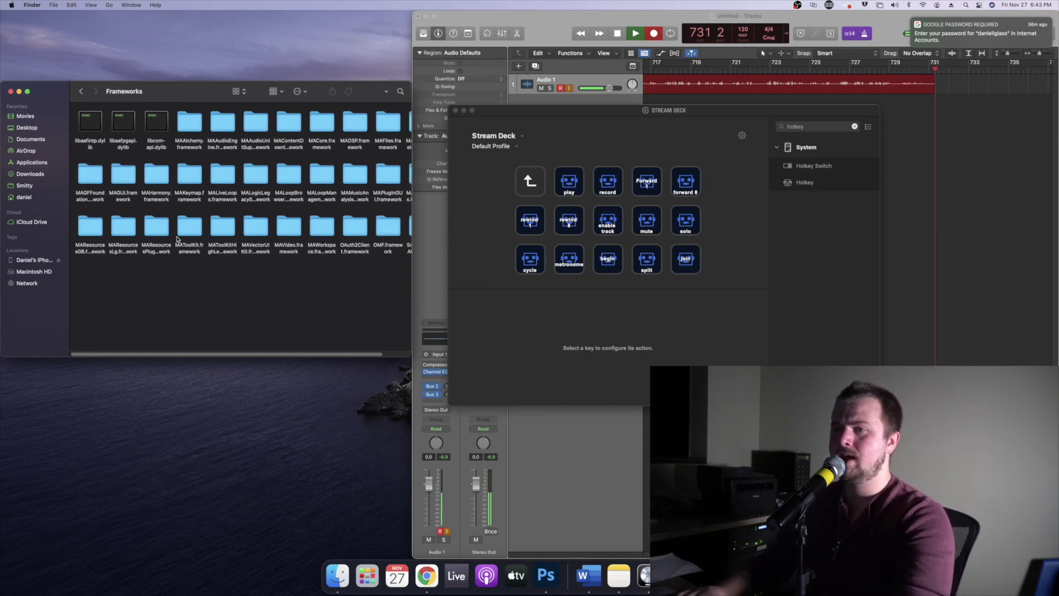
scroll(185, 240, right, 2)
scroll(178, 239, left, 2)
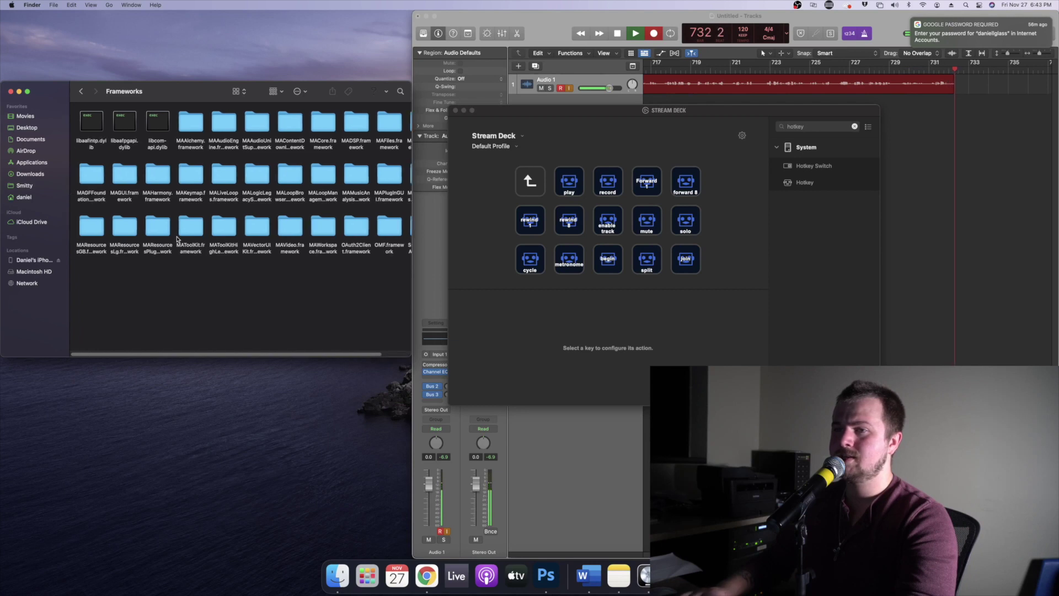
Open MAResourcesGB.framework > Versions > A > Resources to reach Logic's button images.
double_click(90, 229)
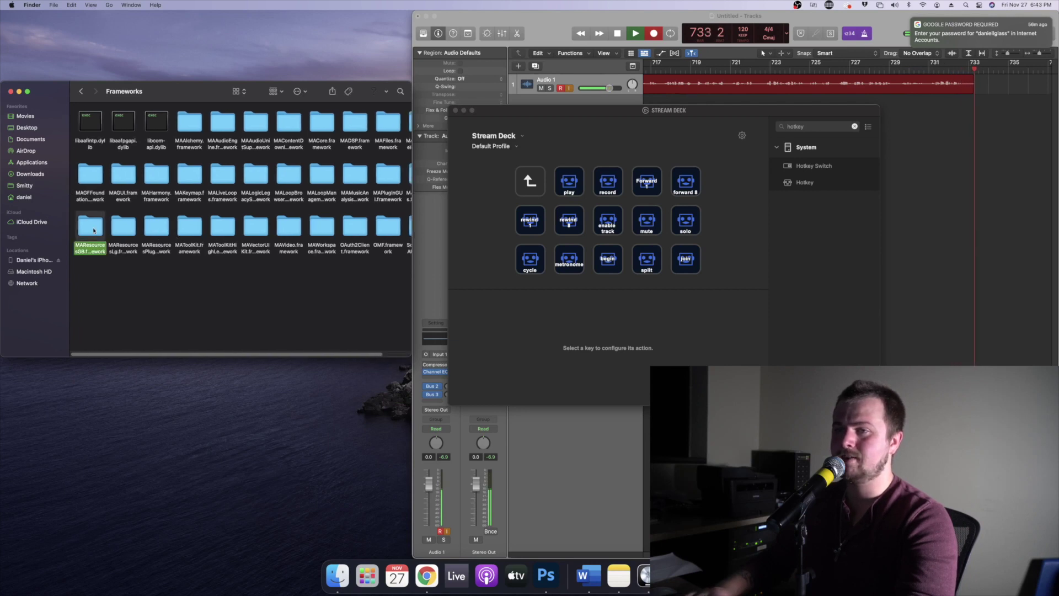
click(150, 122)
double_click(150, 121)
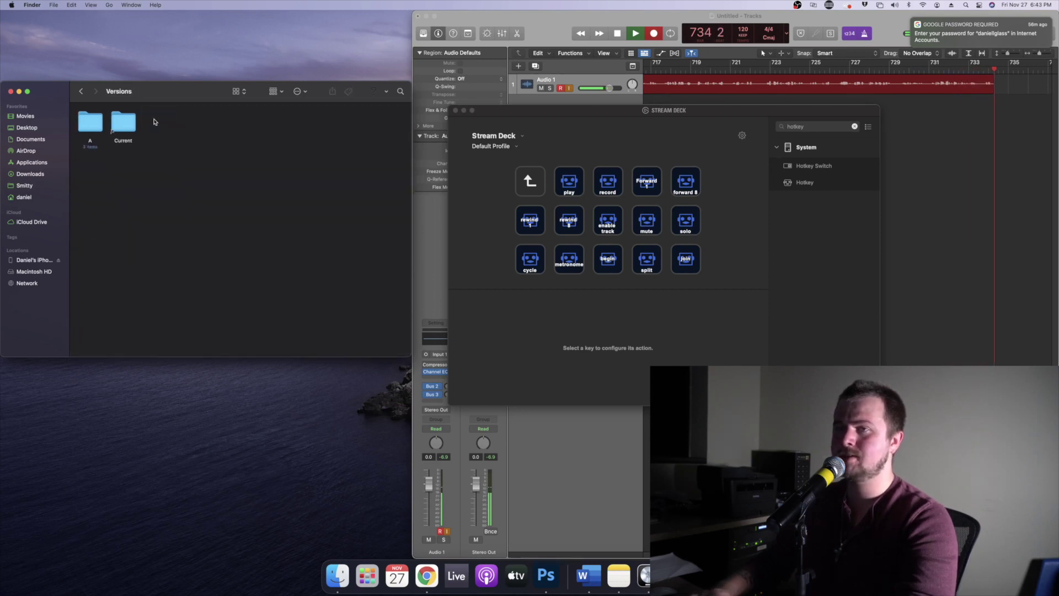
double_click(90, 121)
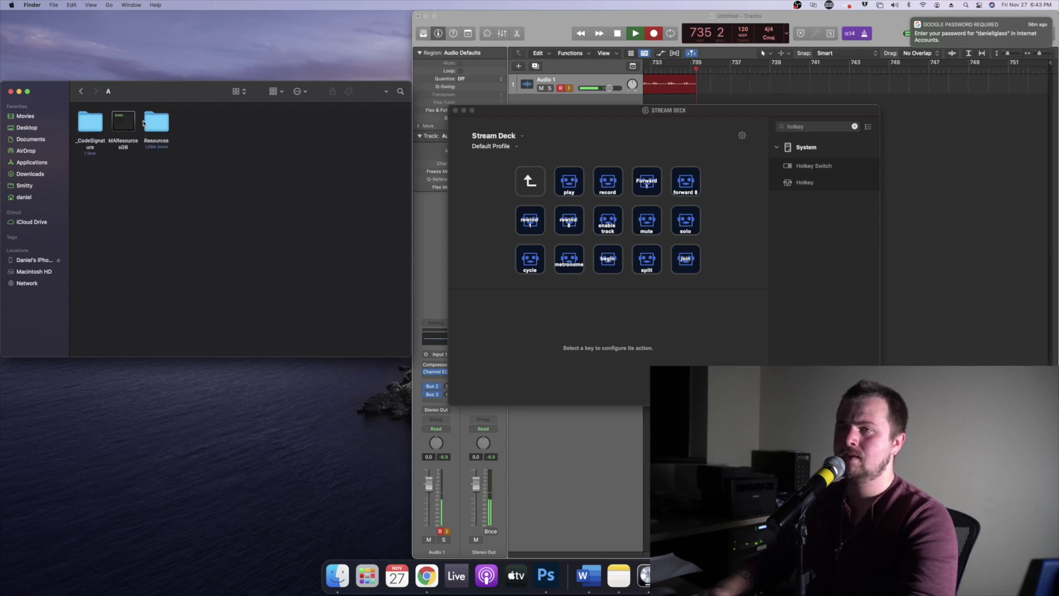
double_click(155, 126)
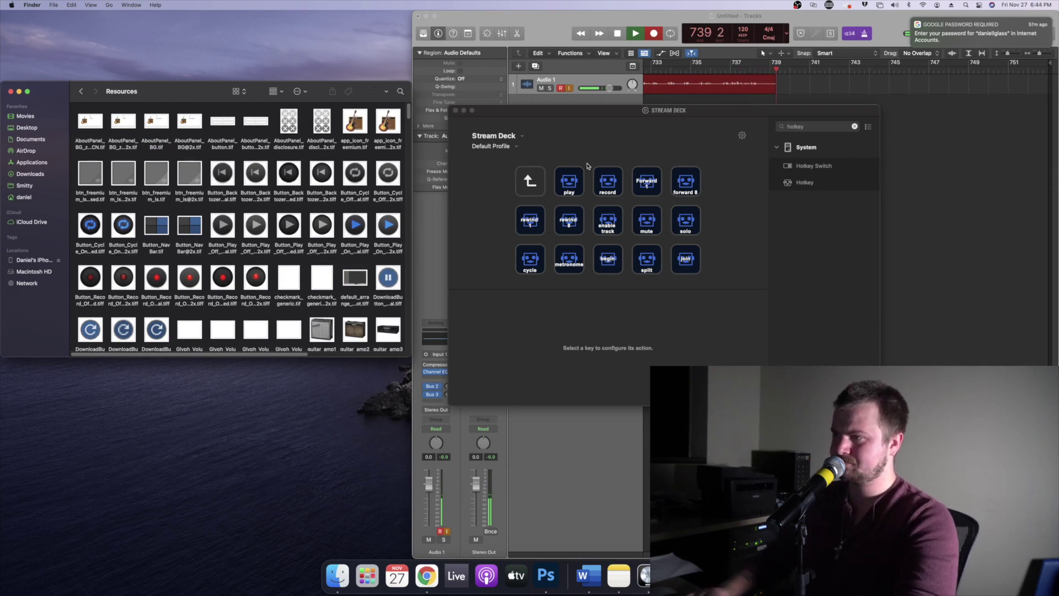
click(569, 183)
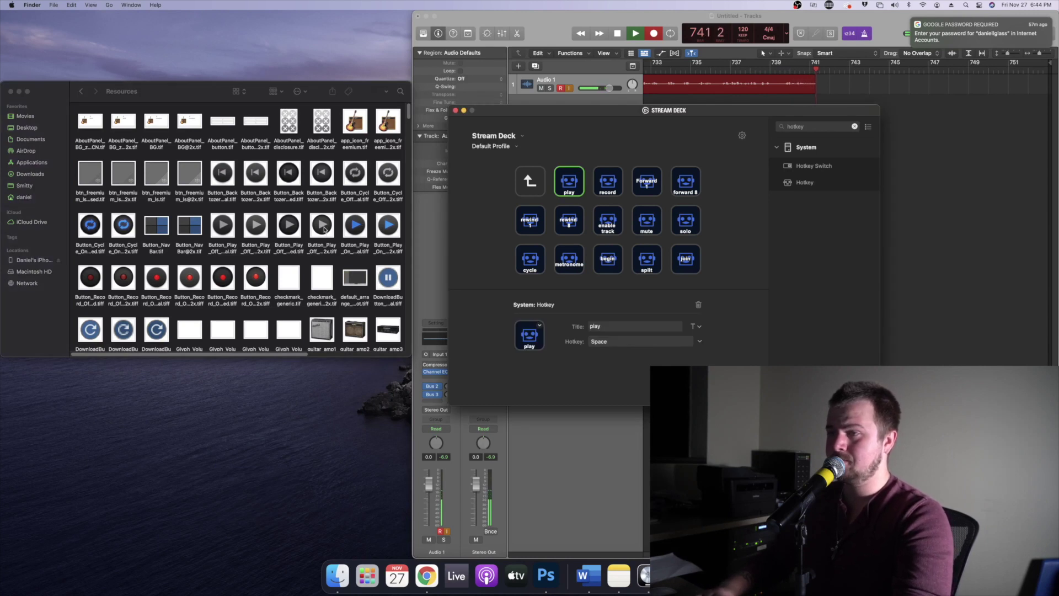
Drag Logic's Button_Play .tiff from Finder onto the play key's icon.
drag(324, 230, 542, 343)
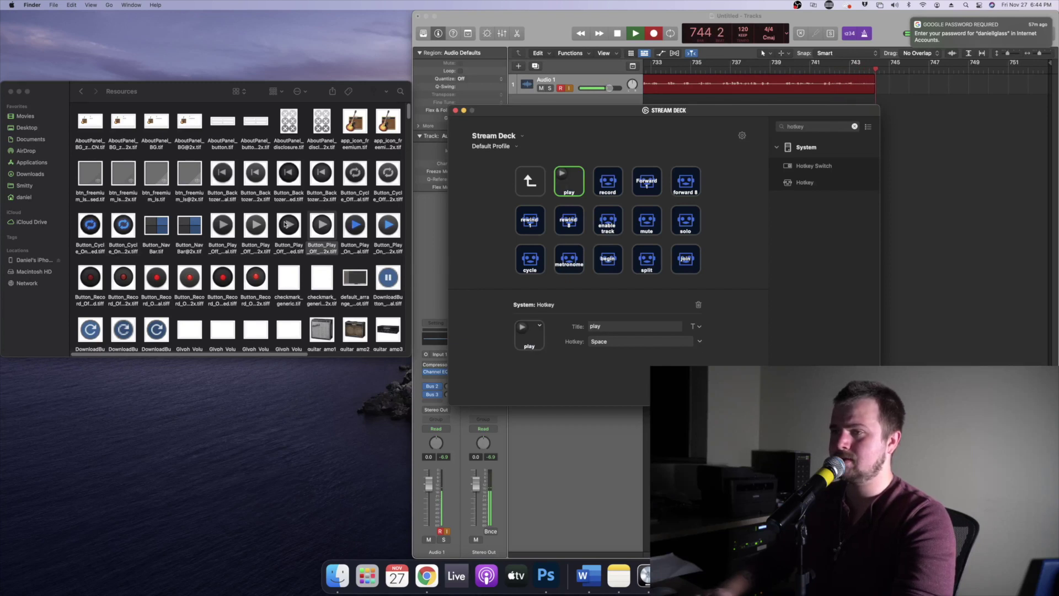
drag(286, 224, 530, 332)
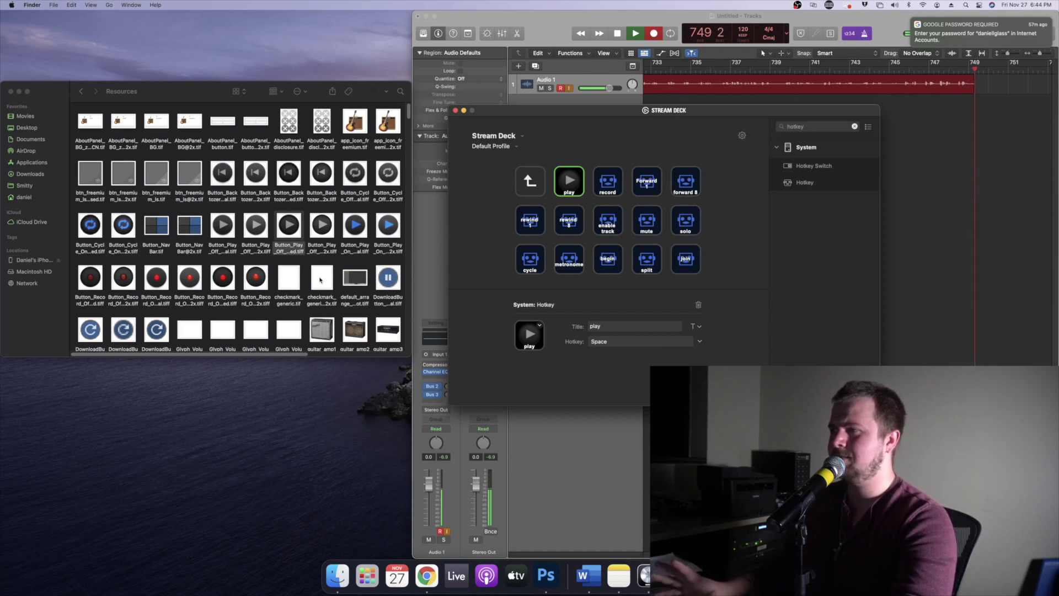
scroll(335, 246, down, 3)
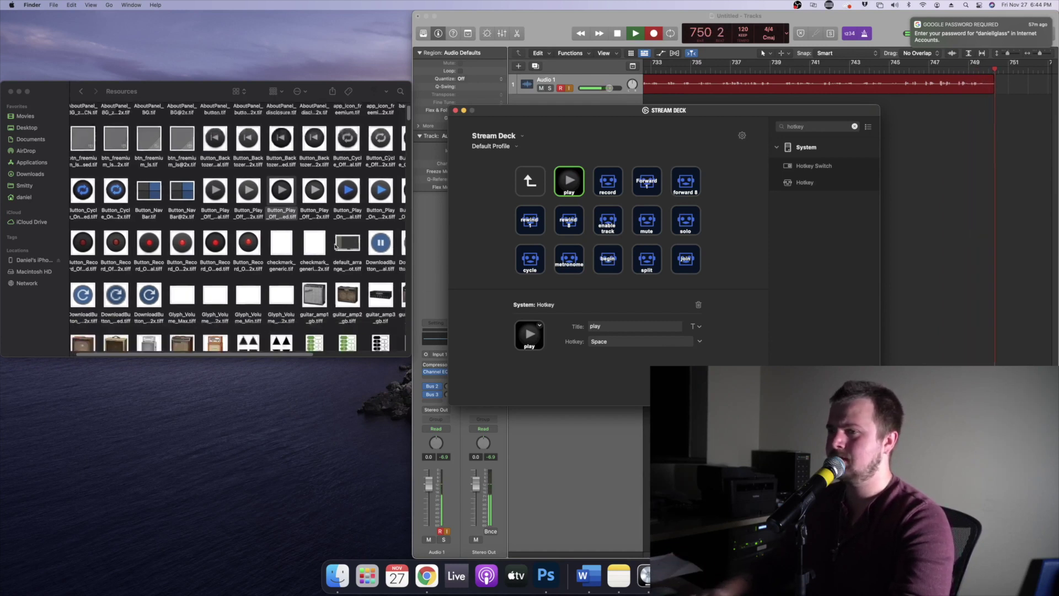
scroll(335, 246, down, 10)
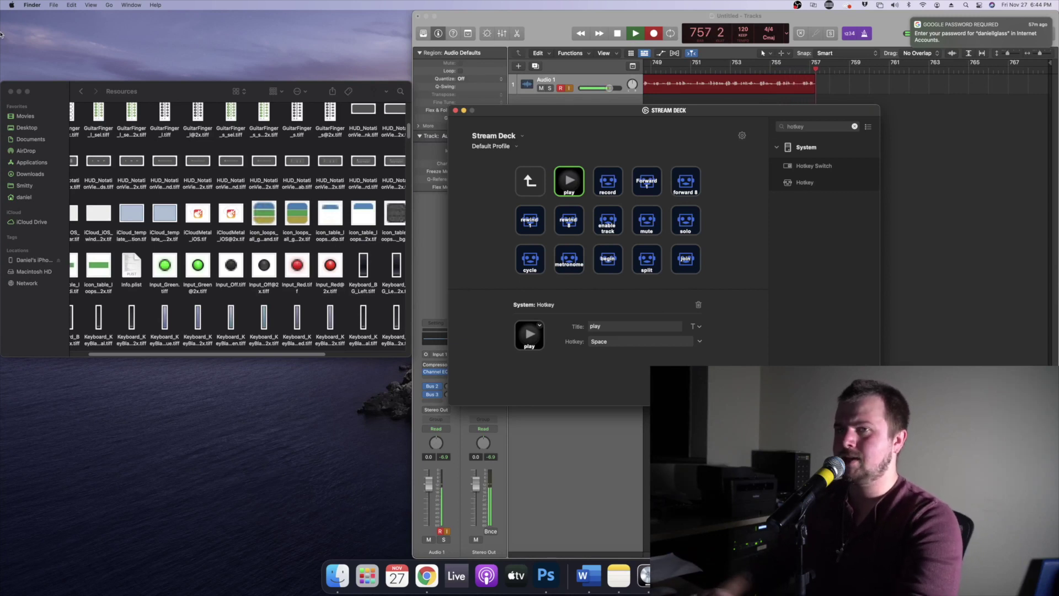
Close the Finder Resources window of Logic's images.
click(10, 92)
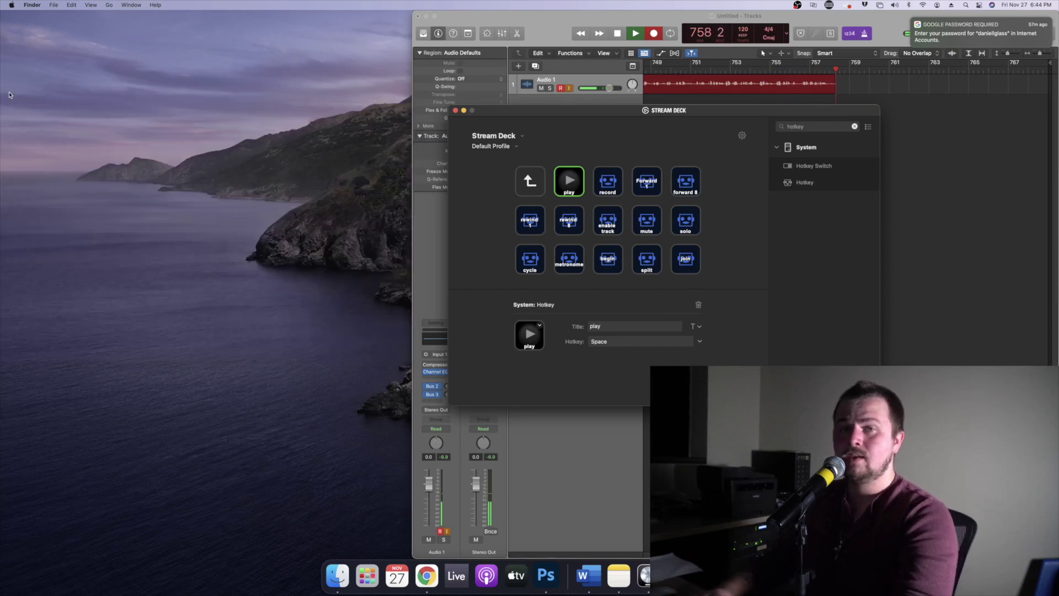